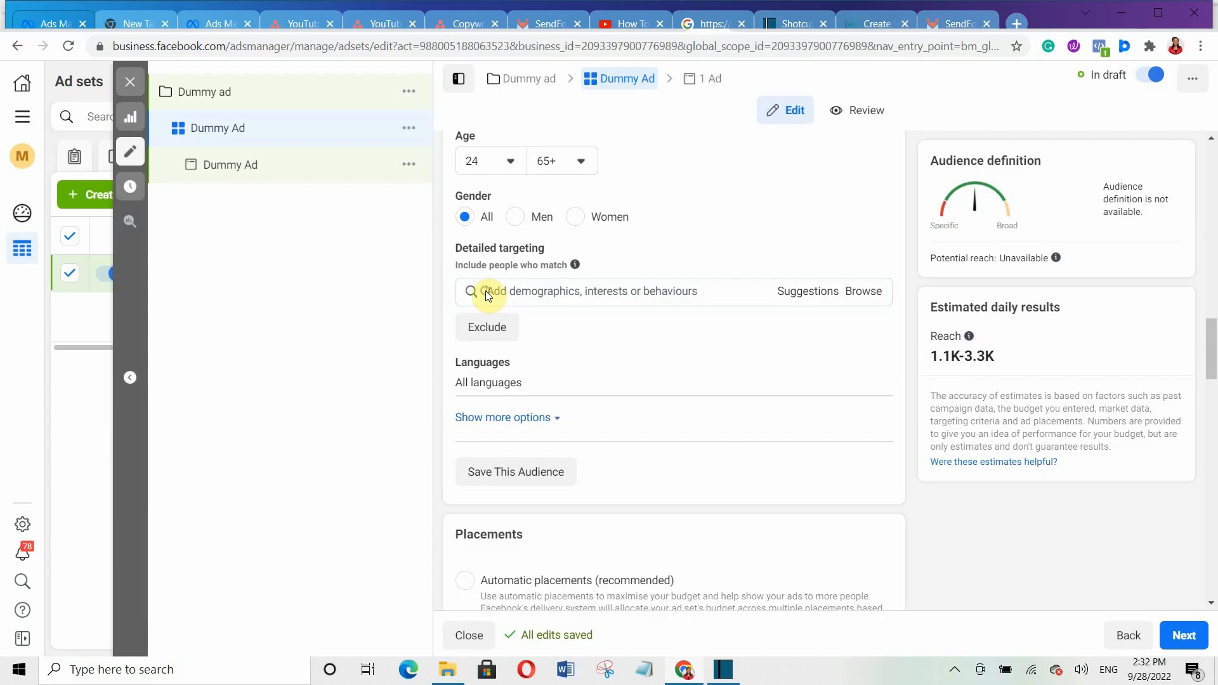
- Search detailed targeting for "Shoes" and add the Shoes interest to the Dummy Ad audience
{"action": "left_click", "coordinate": [480, 288]}
{"action": "type", "text": "Shoes"}
{"action": "left_click", "coordinate": [557, 327]}
{"action": "type", "text": "Bu"}
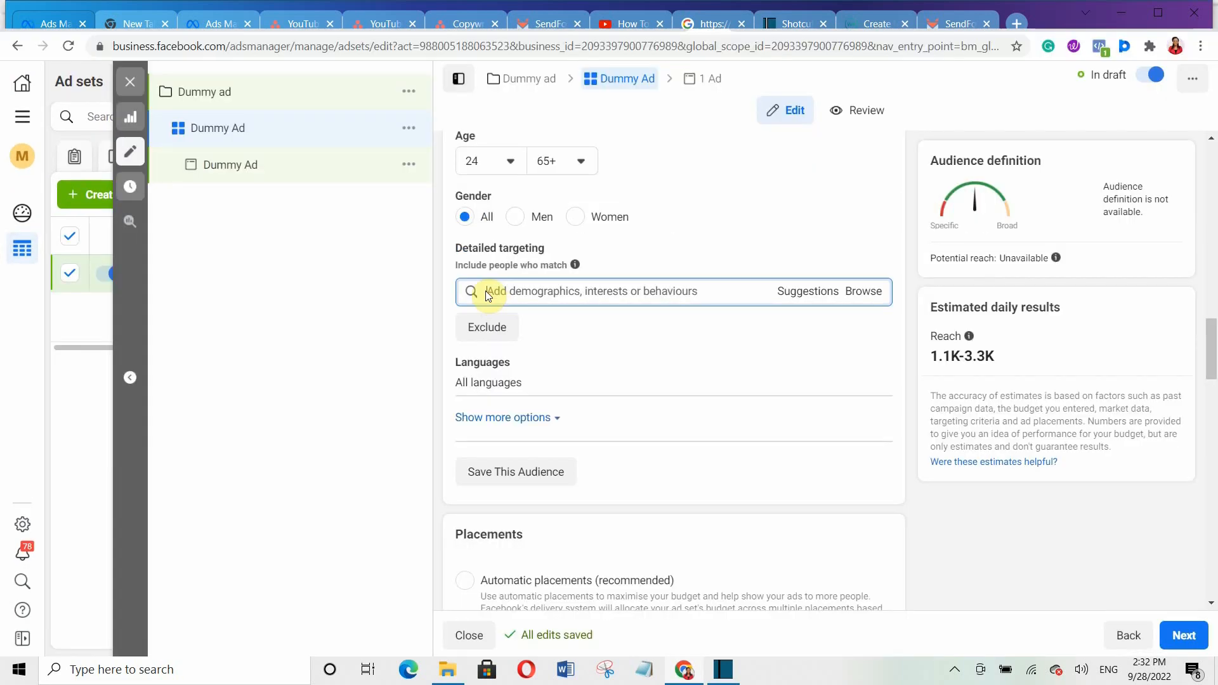
{"action": "left_click", "coordinate": [489, 291]}
{"action": "type", "text": "Shoes"}
{"action": "left_click", "coordinate": [558, 326]}
{"action": "type", "text": "B"}
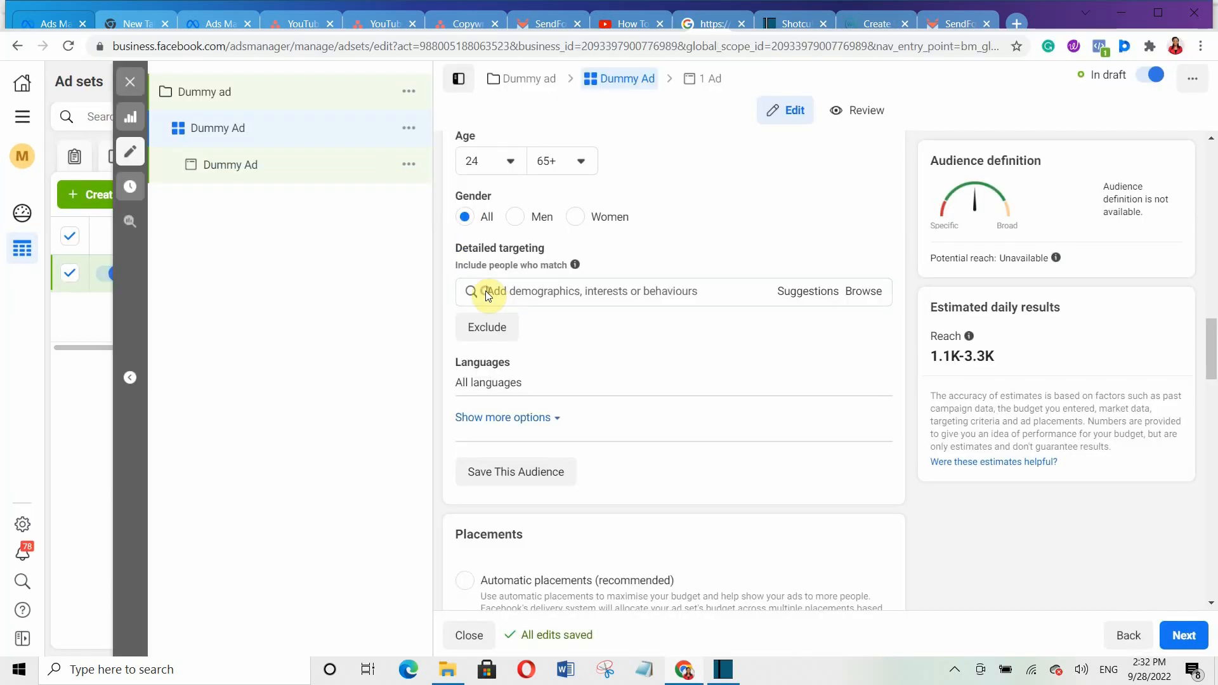
{"action": "left_click", "coordinate": [484, 289]}
{"action": "type", "text": "Shoes"}
{"action": "left_click", "coordinate": [557, 329]}
{"action": "type", "text": "Bu"}
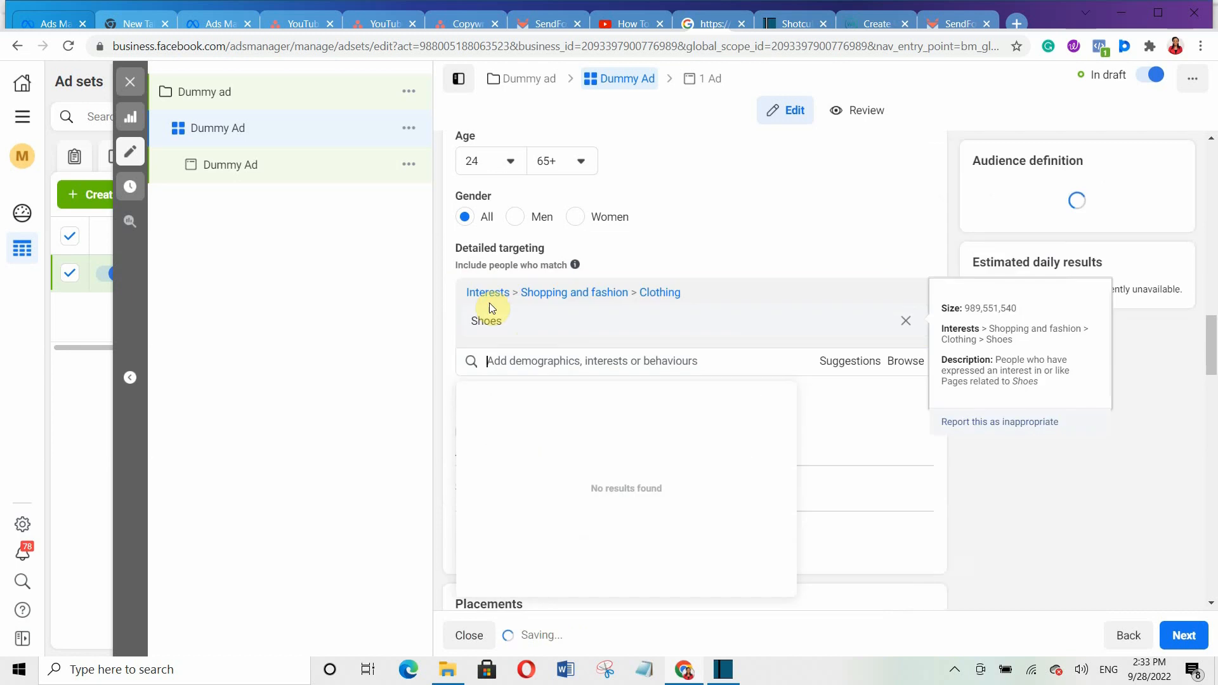
{"action": "type", "text": "B"}
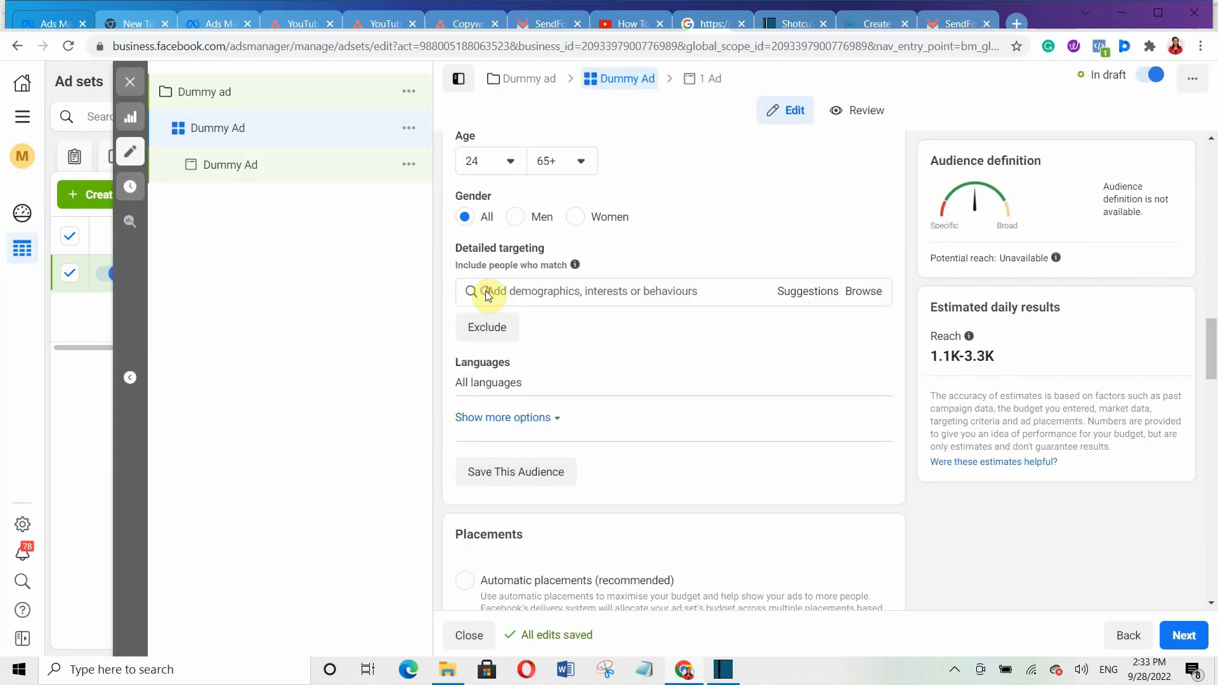
{"action": "left_click", "coordinate": [492, 291]}
{"action": "type", "text": "Shoe"}
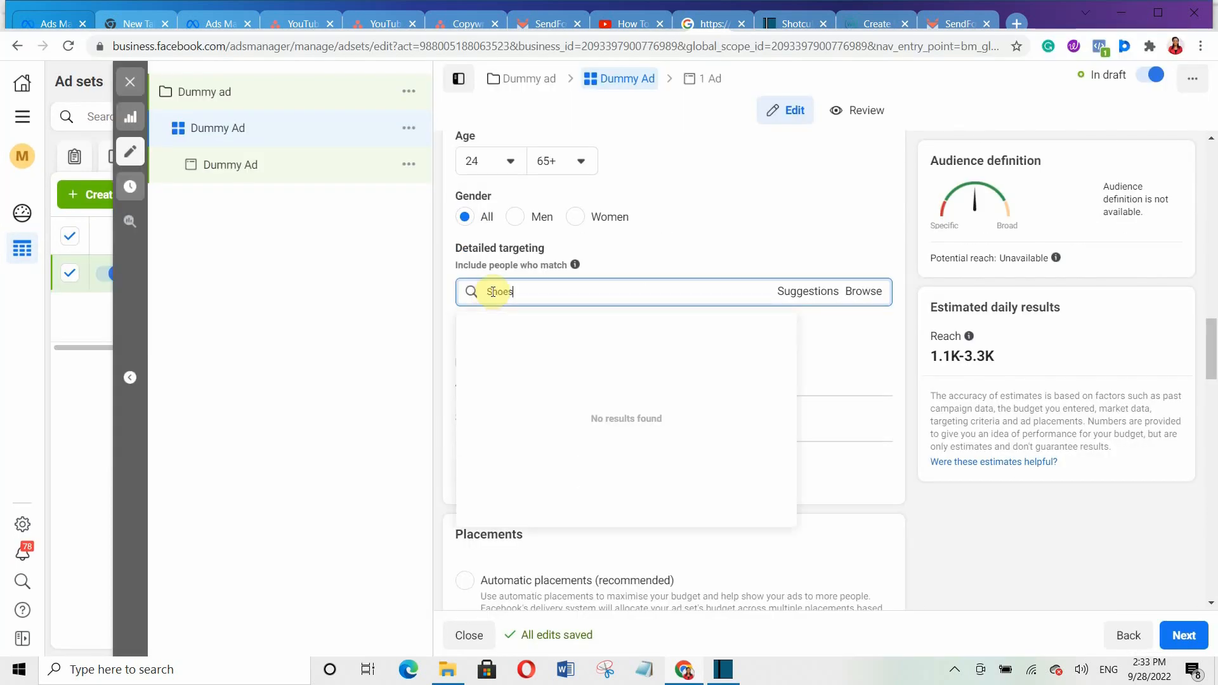
{"action": "type", "text": "s"}
{"action": "left_click", "coordinate": [556, 323]}
{"action": "type", "text": "Bu"}
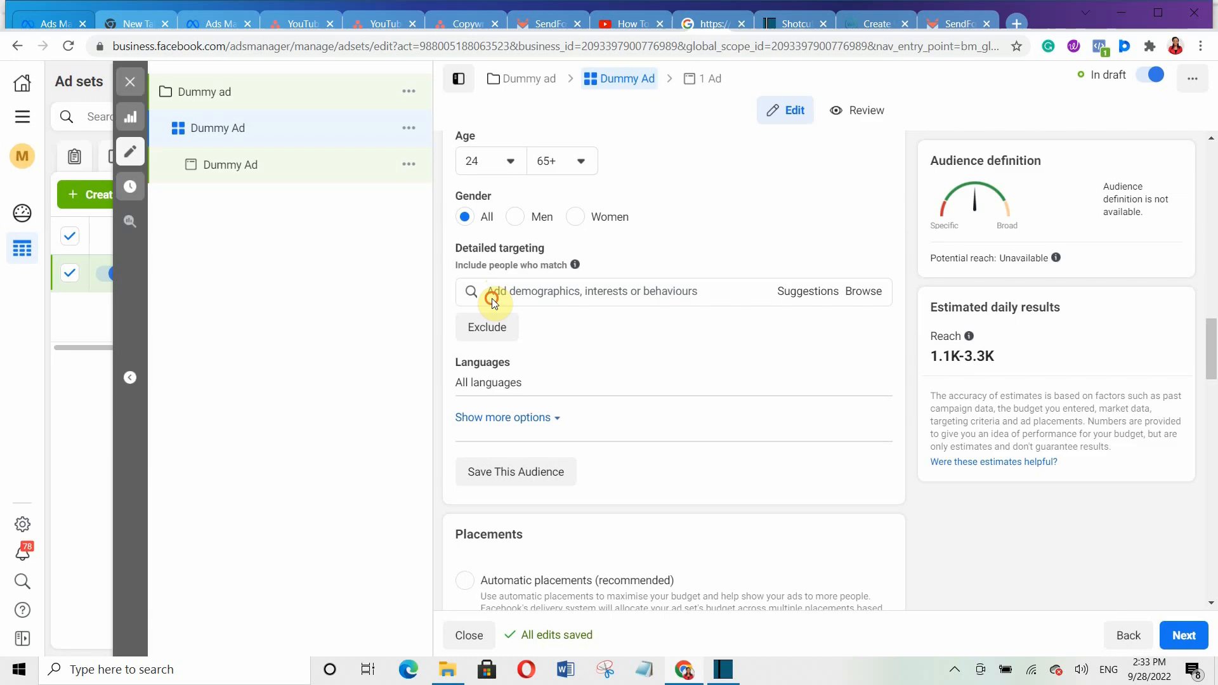
{"action": "left_click", "coordinate": [493, 291]}
{"action": "type", "text": "Shoes"}
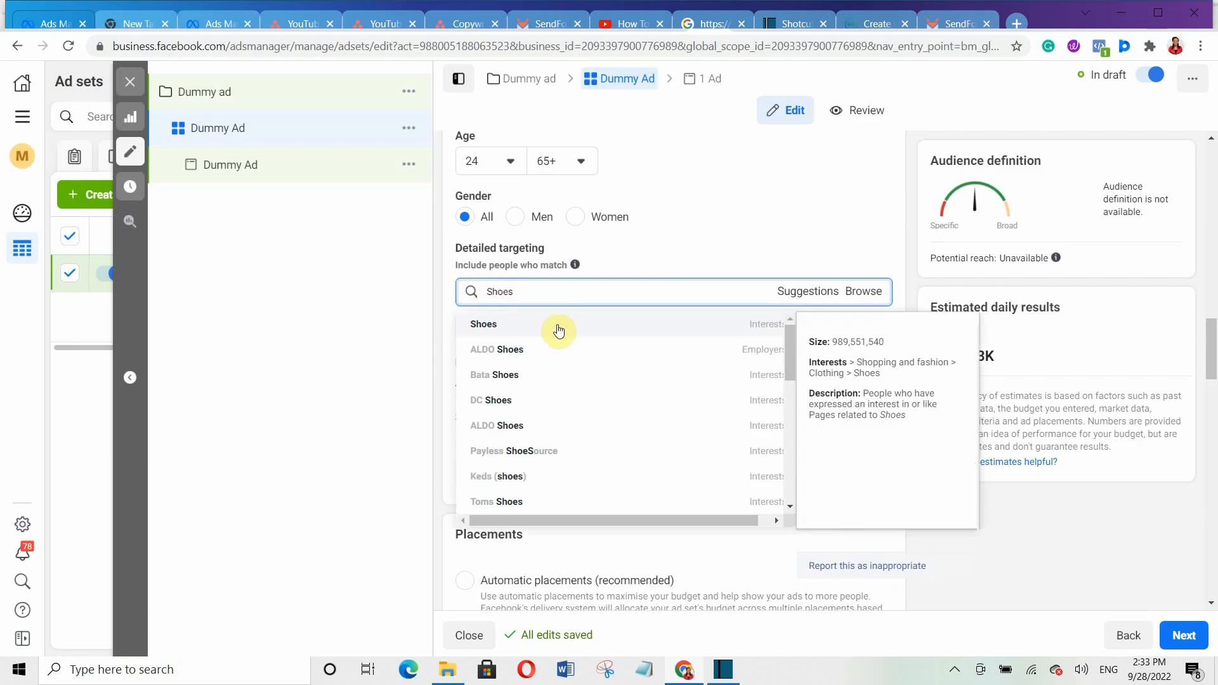
{"action": "left_click", "coordinate": [557, 325]}
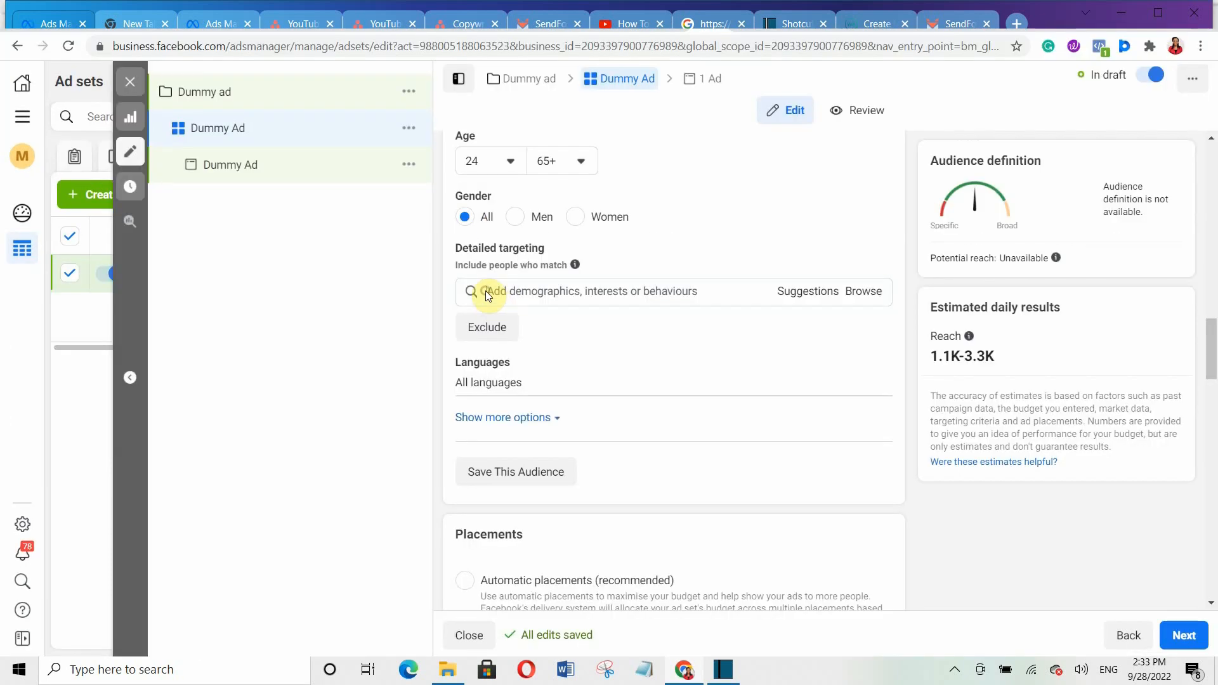
{"action": "left_click", "coordinate": [478, 291]}
{"action": "type", "text": "Shoes"}
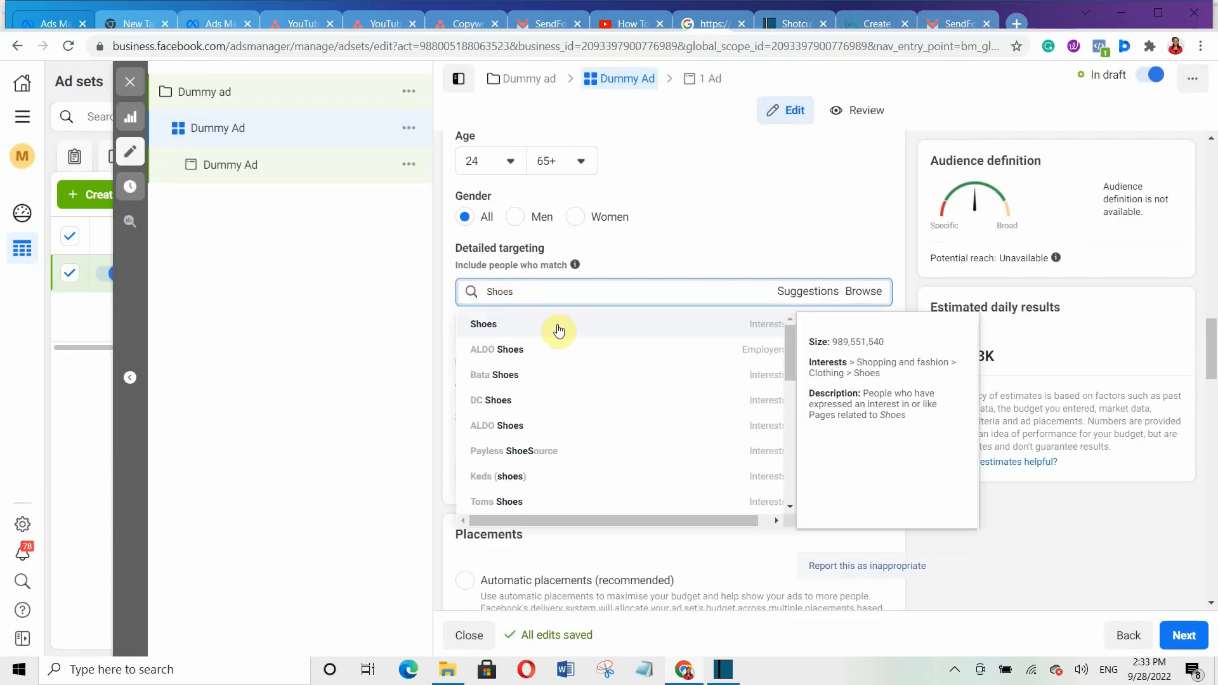
{"action": "left_click", "coordinate": [557, 326]}
{"action": "type", "text": "Bu"}
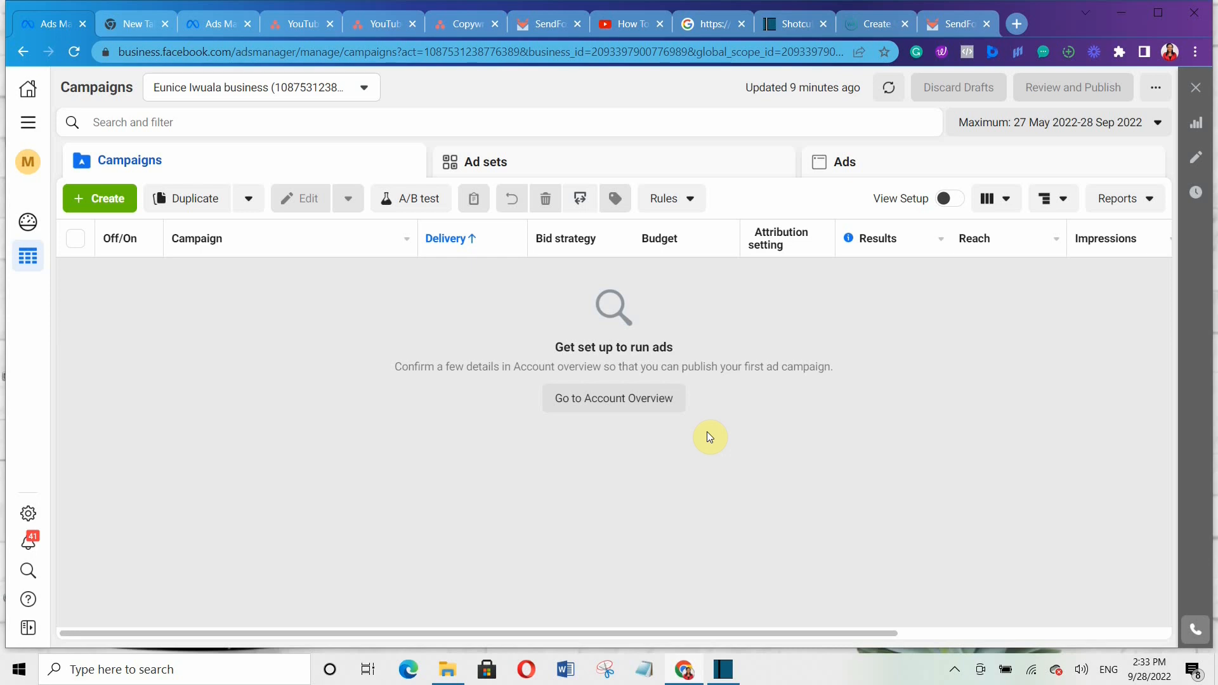
{"action": "left_click", "coordinate": [490, 294]}
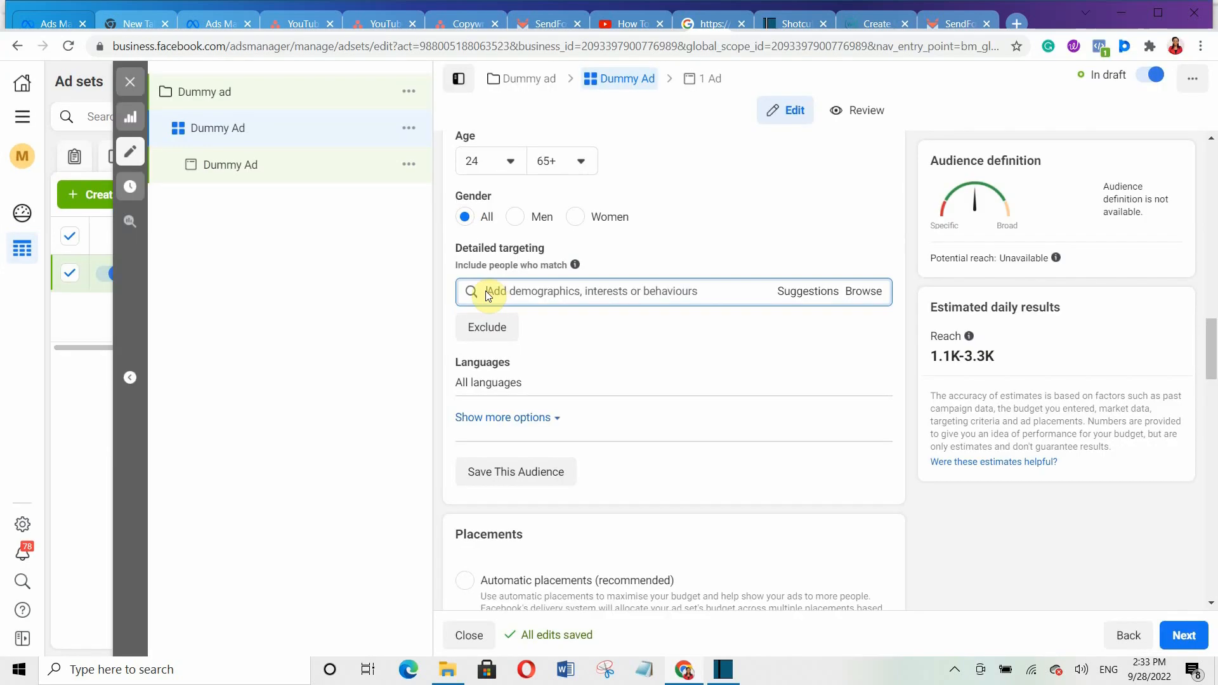
{"action": "type", "text": "Shoes"}
{"action": "left_click", "coordinate": [558, 326]}
{"action": "type", "text": "B"}
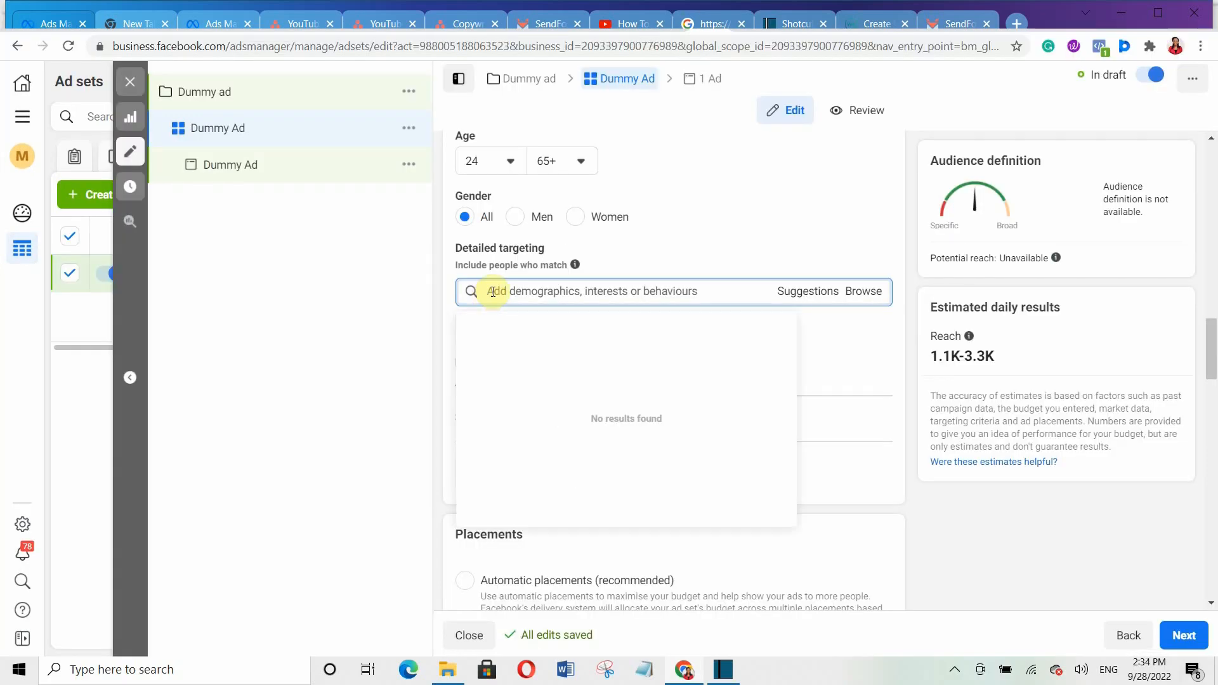
{"action": "type", "text": "Shoes"}
{"action": "key", "text": "Return"}
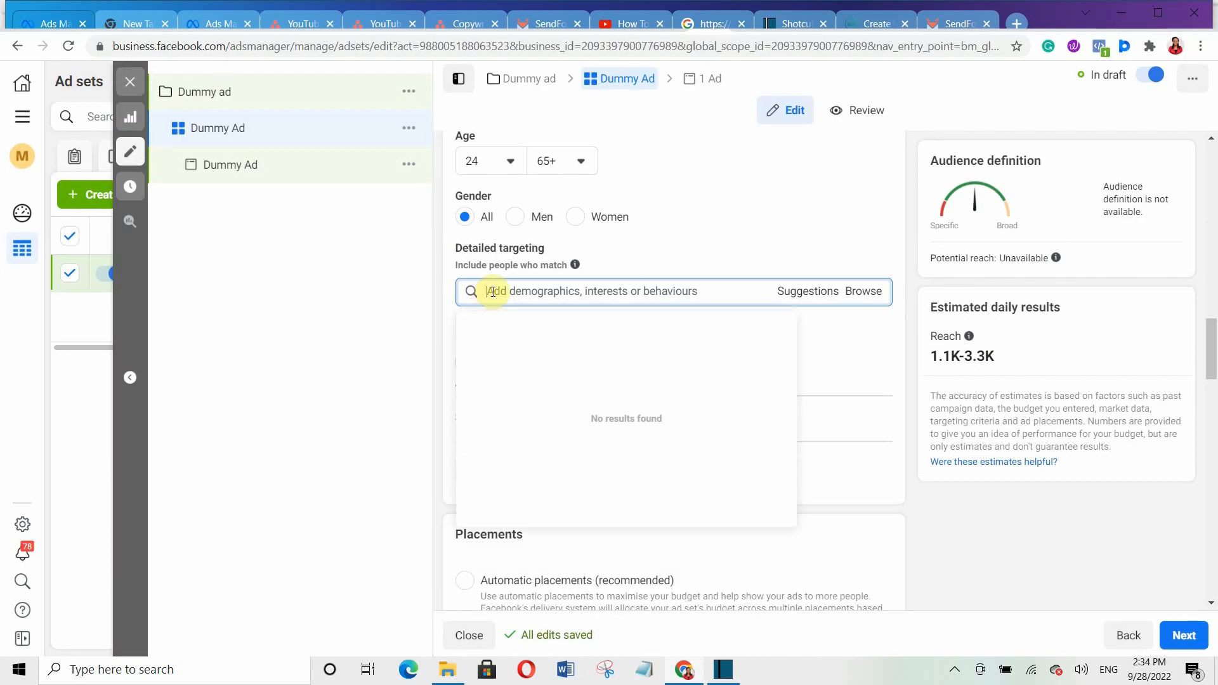
{"action": "type", "text": "Shoes"}
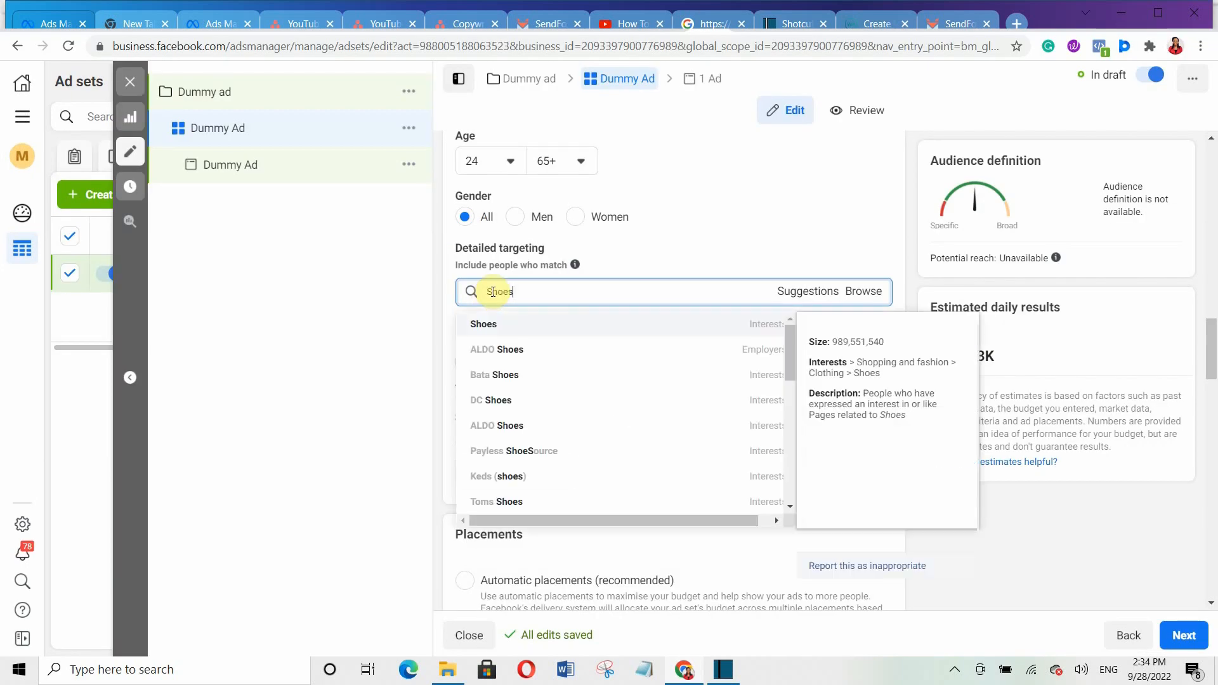
{"action": "key", "text": "Return"}
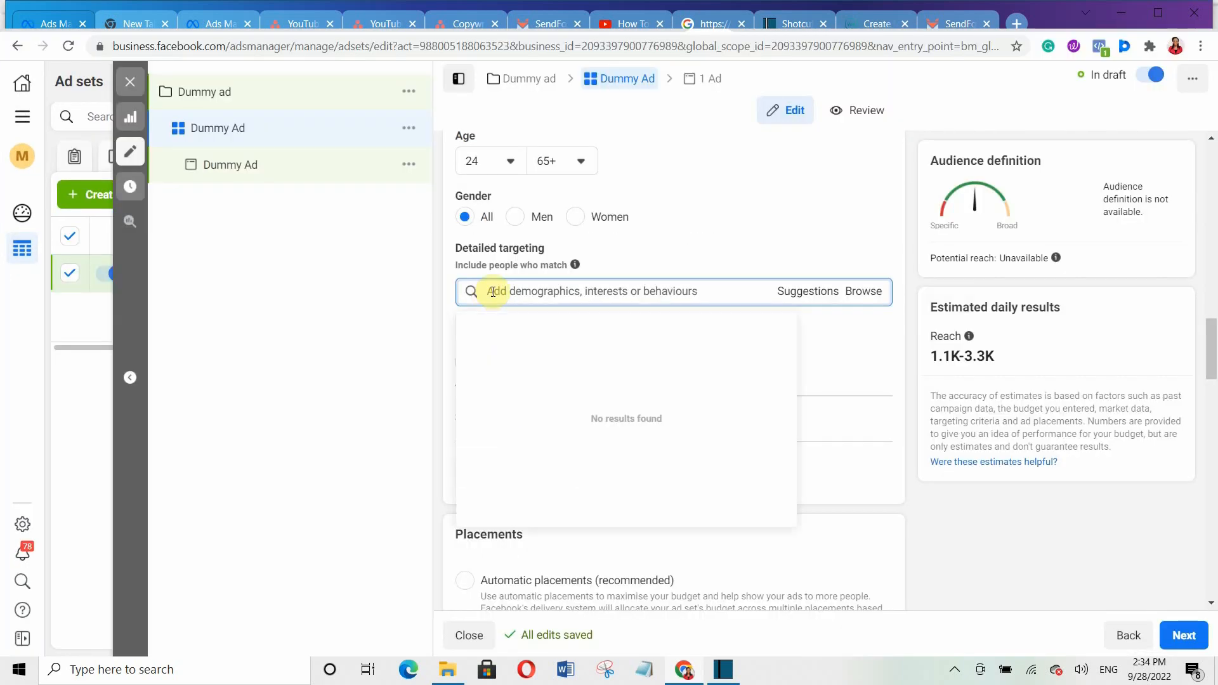
{"action": "type", "text": "Shoes"}
{"action": "key", "text": "Return"}
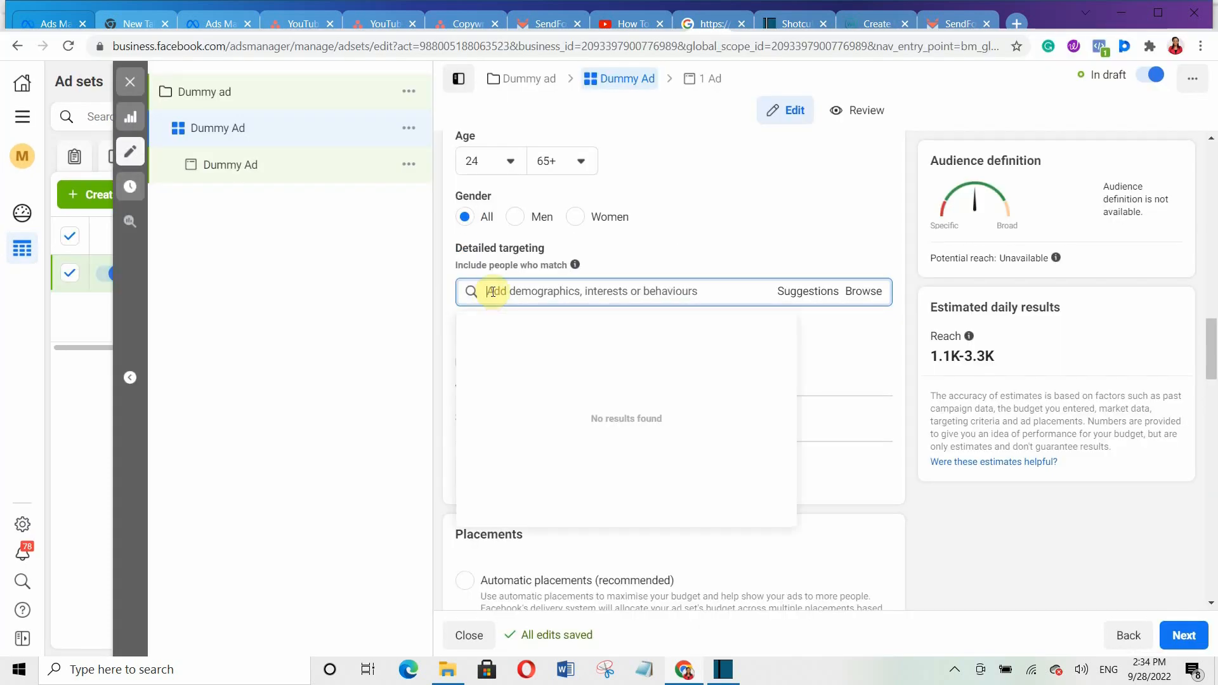
{"action": "type", "text": "Shoes"}
{"action": "key", "text": "Return"}
{"action": "type", "text": "oes"}
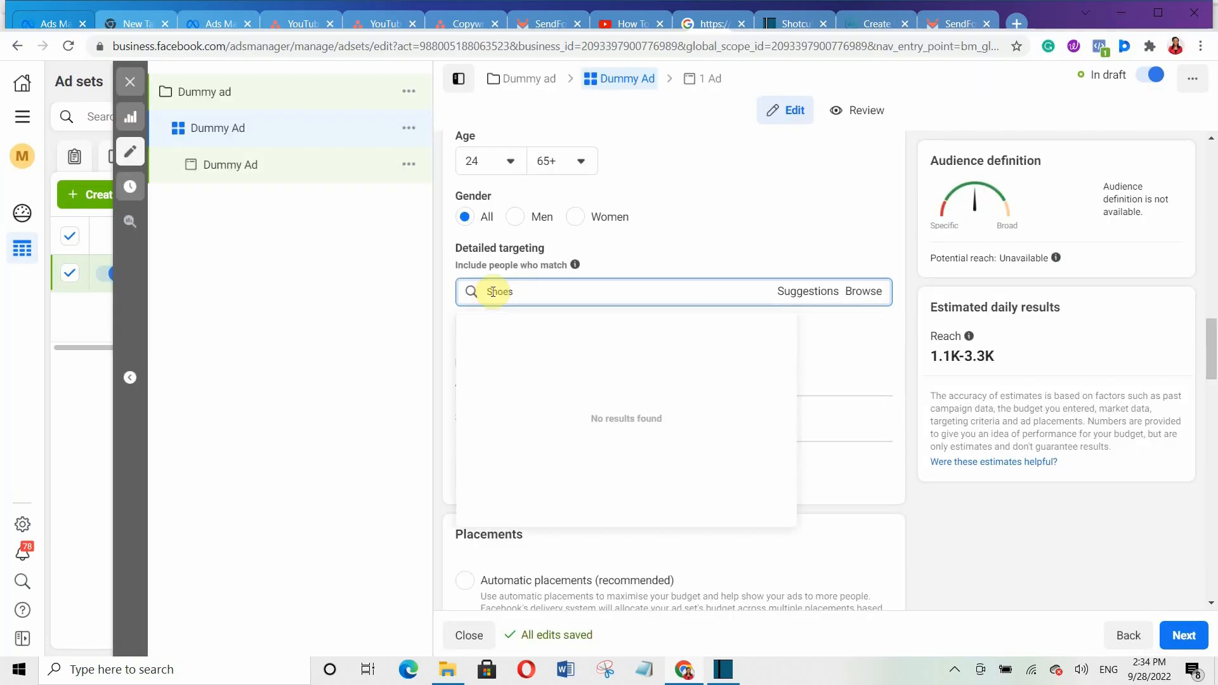
{"action": "key", "text": "Return"}
{"action": "type", "text": "S"}
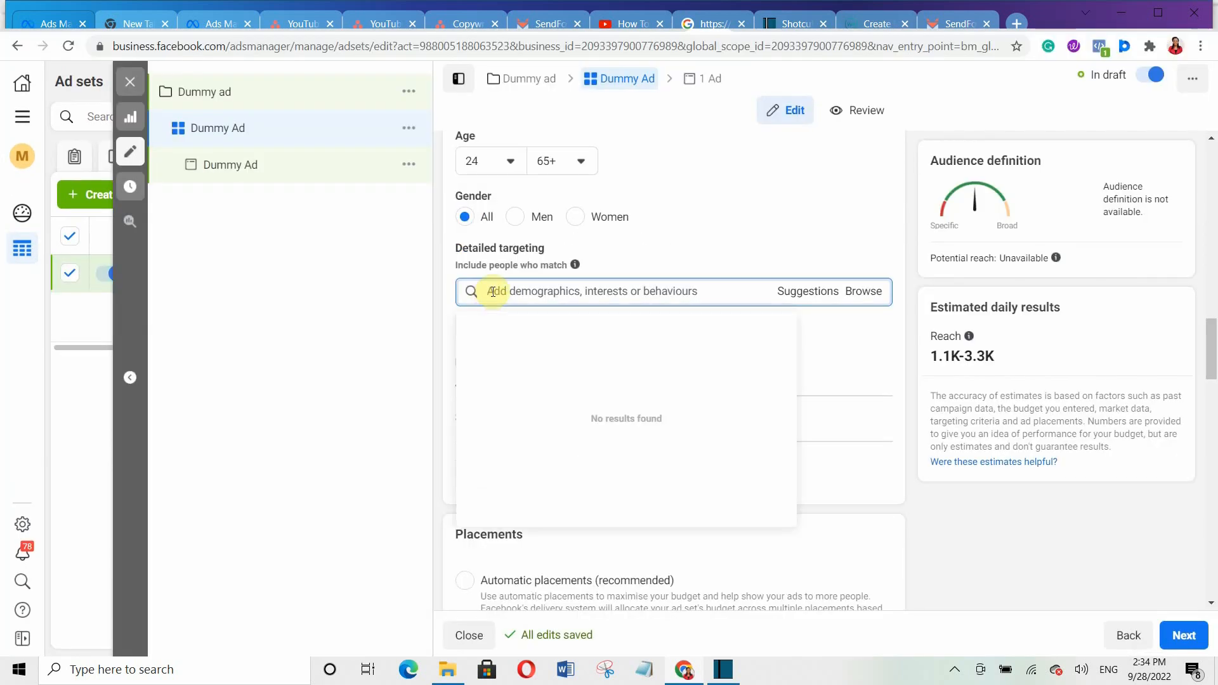
{"action": "type", "text": "oes"}
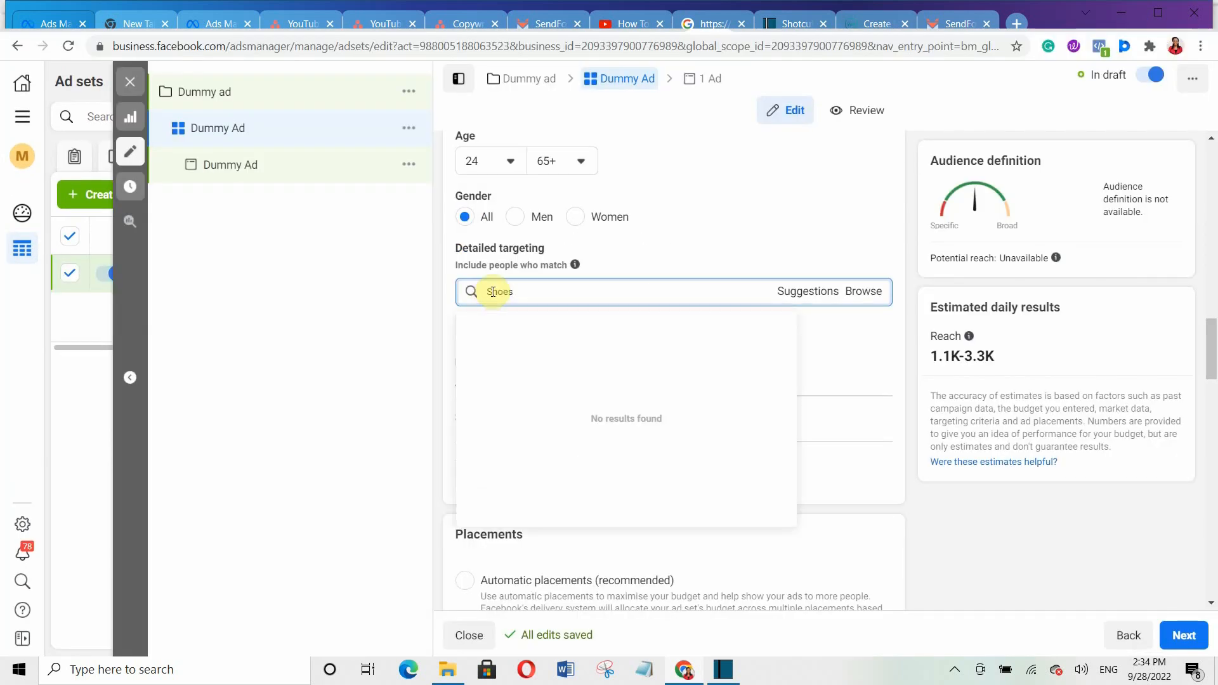
{"action": "key", "text": "Return"}
{"action": "type", "text": "S"}
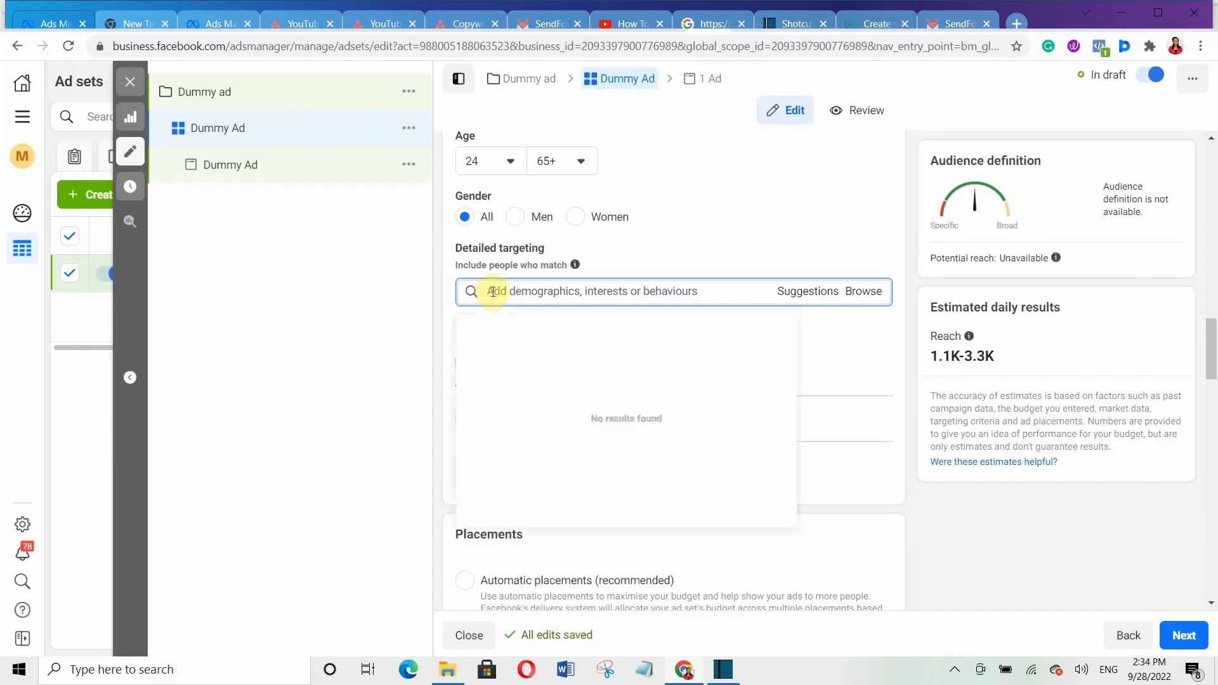
{"action": "type", "text": "Shoes"}
{"action": "key", "text": "Return"}
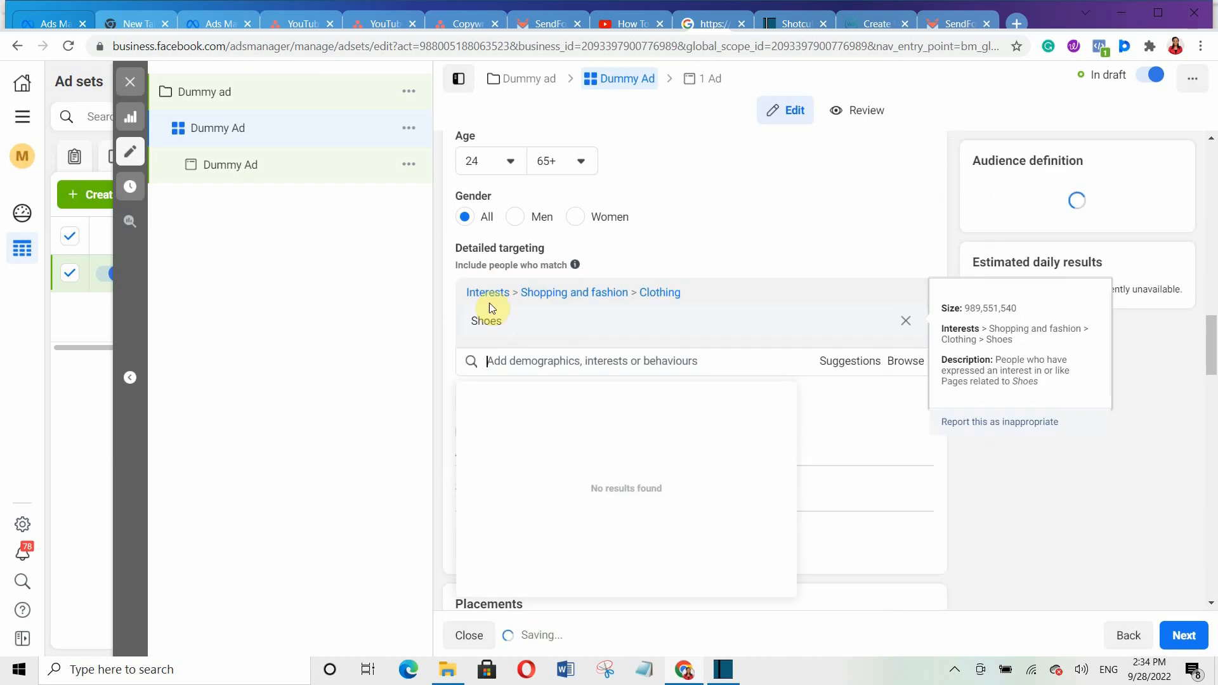
{"action": "type", "text": "S"}
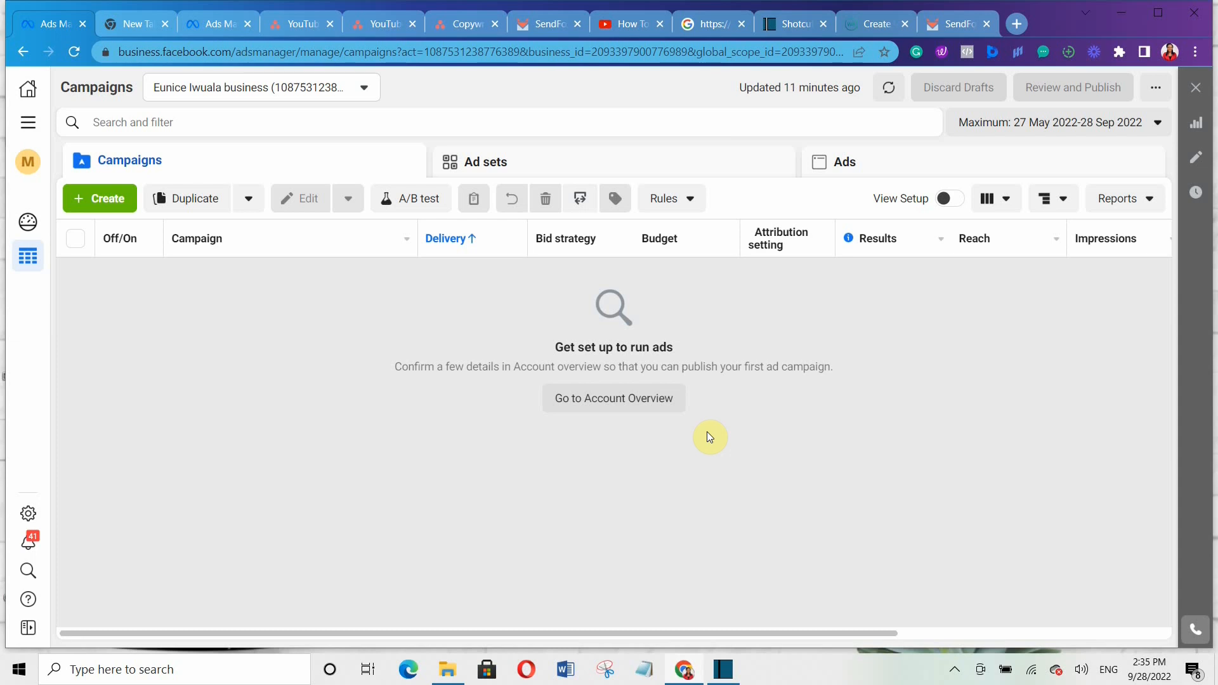
- Start a new campaign and choose Traffic as its objective
{"action": "left_click", "coordinate": [102, 197]}
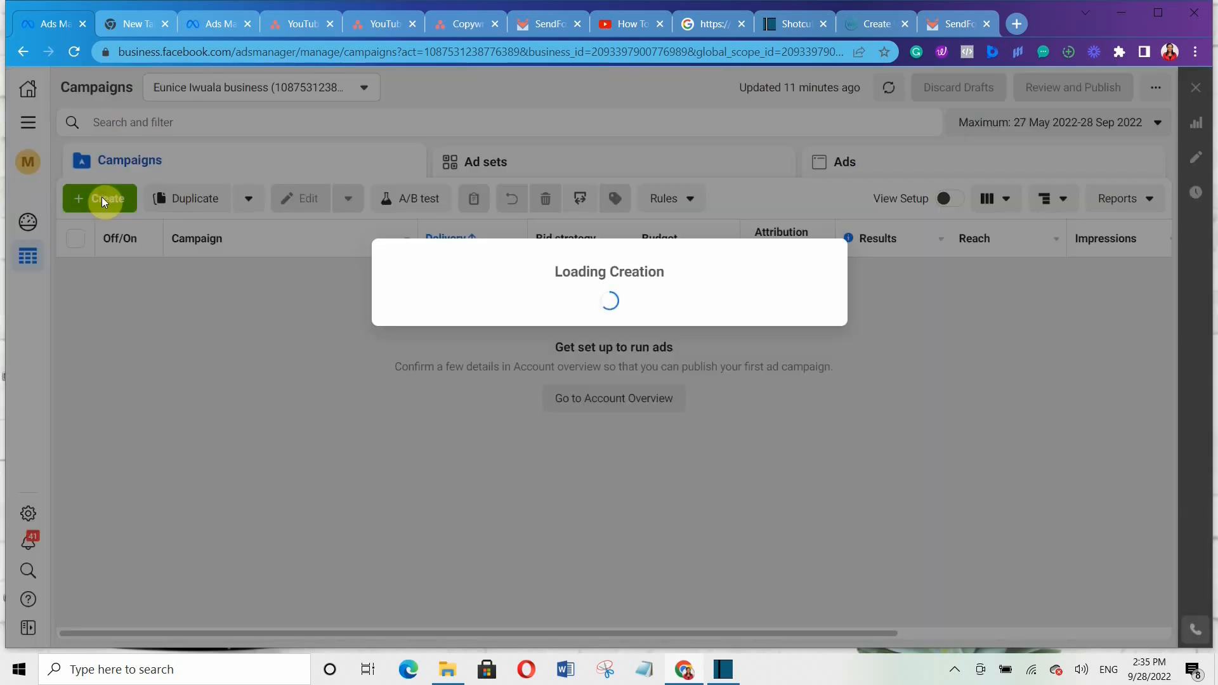
{"action": "left_click_drag", "start_coordinate": [841, 308], "coordinate": [848, 441]}
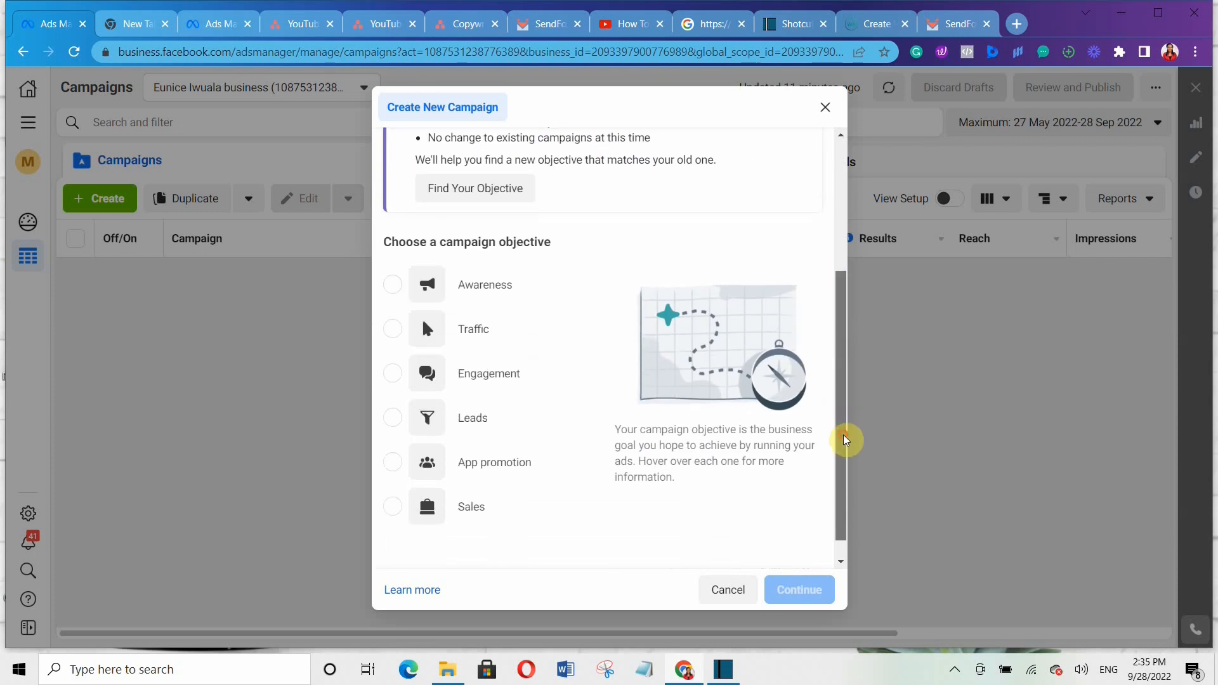
{"action": "left_click", "coordinate": [393, 331]}
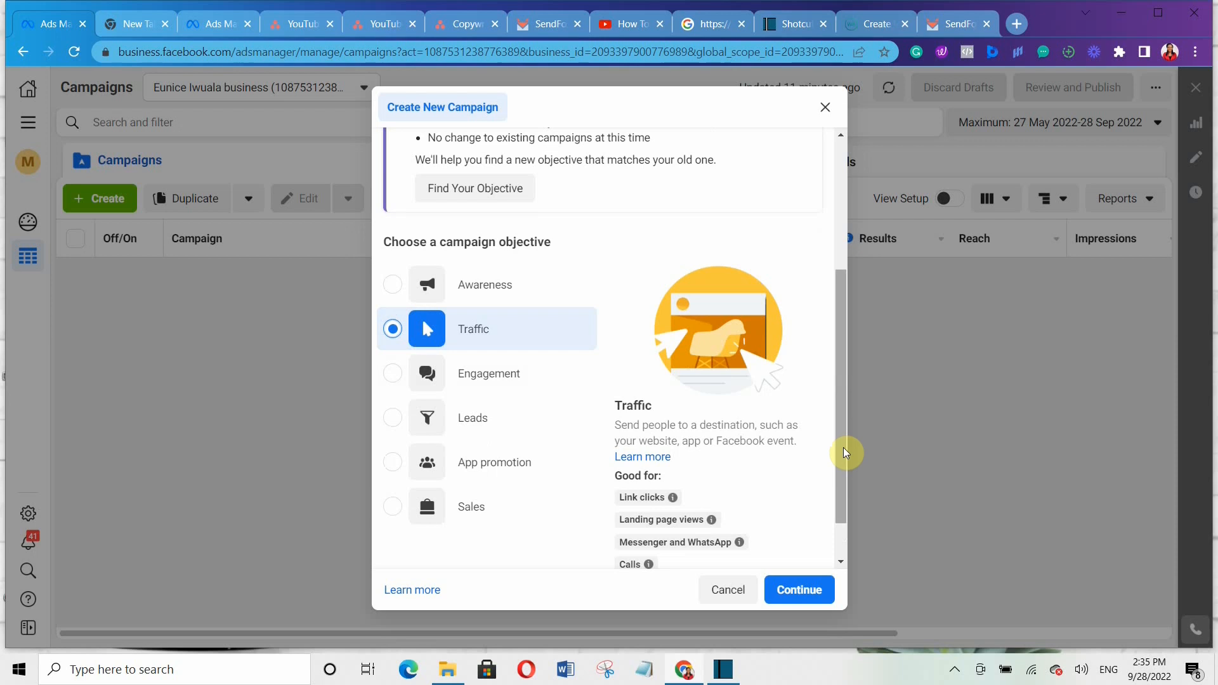
- Expand the optional naming section and name the campaign "Example Ad"
{"action": "left_click_drag", "start_coordinate": [843, 447], "coordinate": [846, 508]}
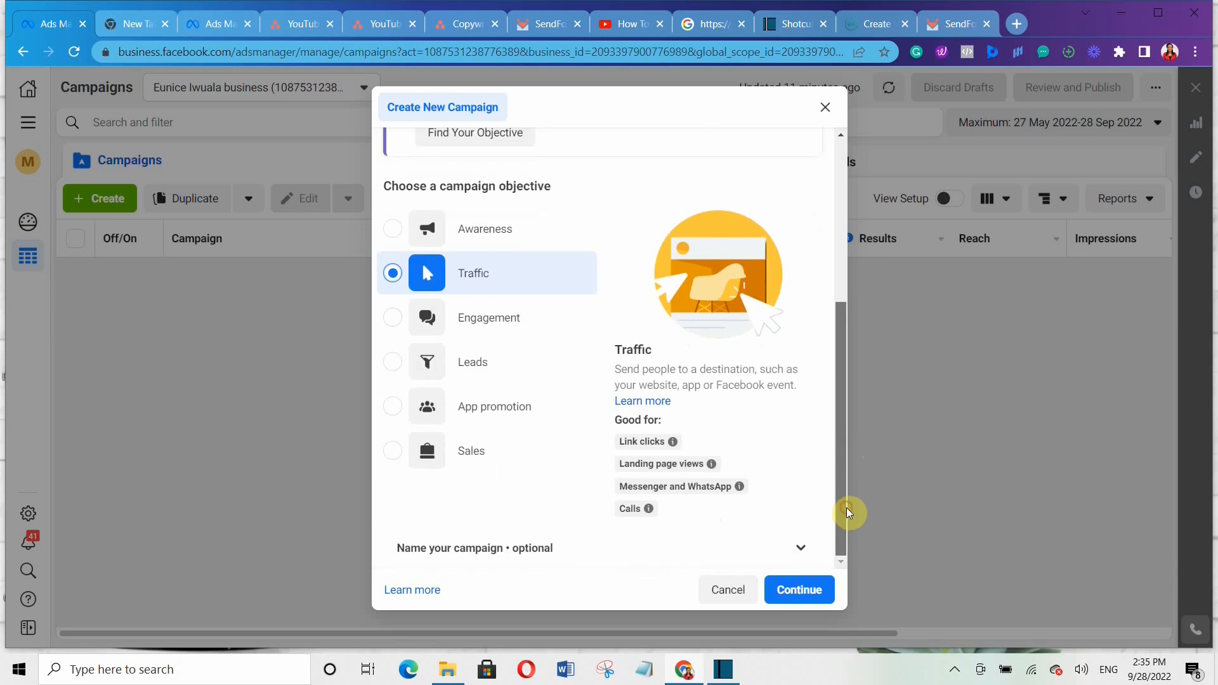
{"action": "left_click", "coordinate": [794, 559]}
{"action": "scroll", "coordinate": [842, 562], "scroll_direction": "down", "scroll_amount": 3}
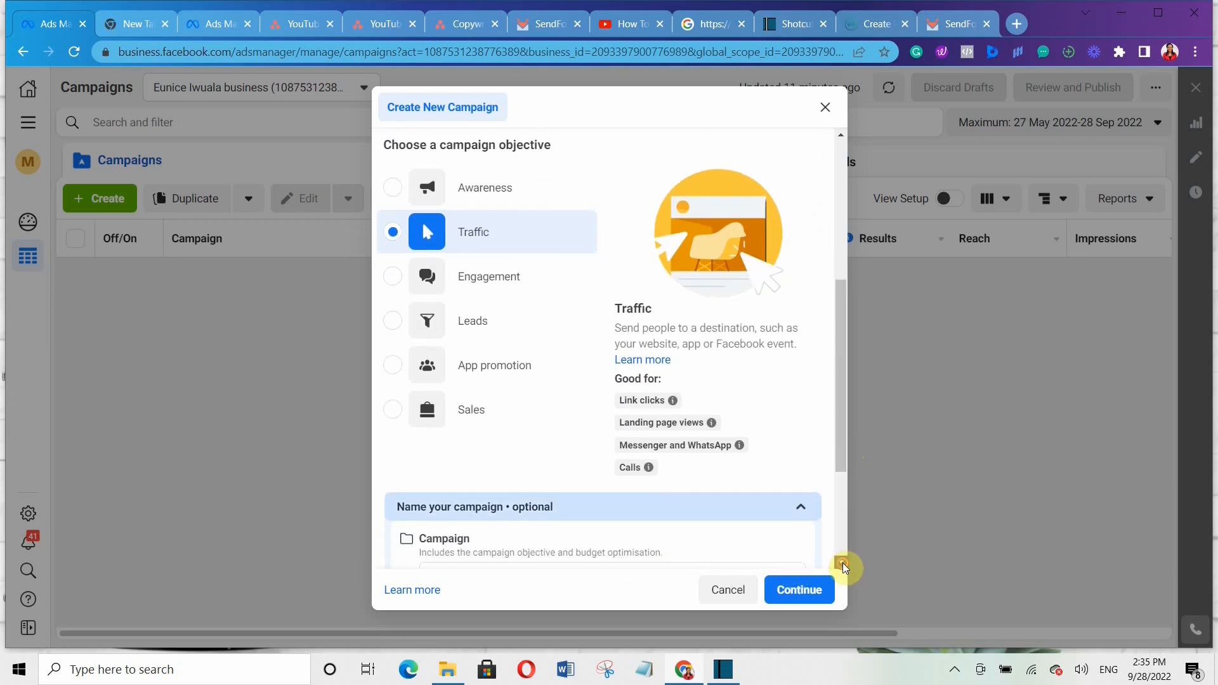
{"action": "left_click", "coordinate": [439, 459]}
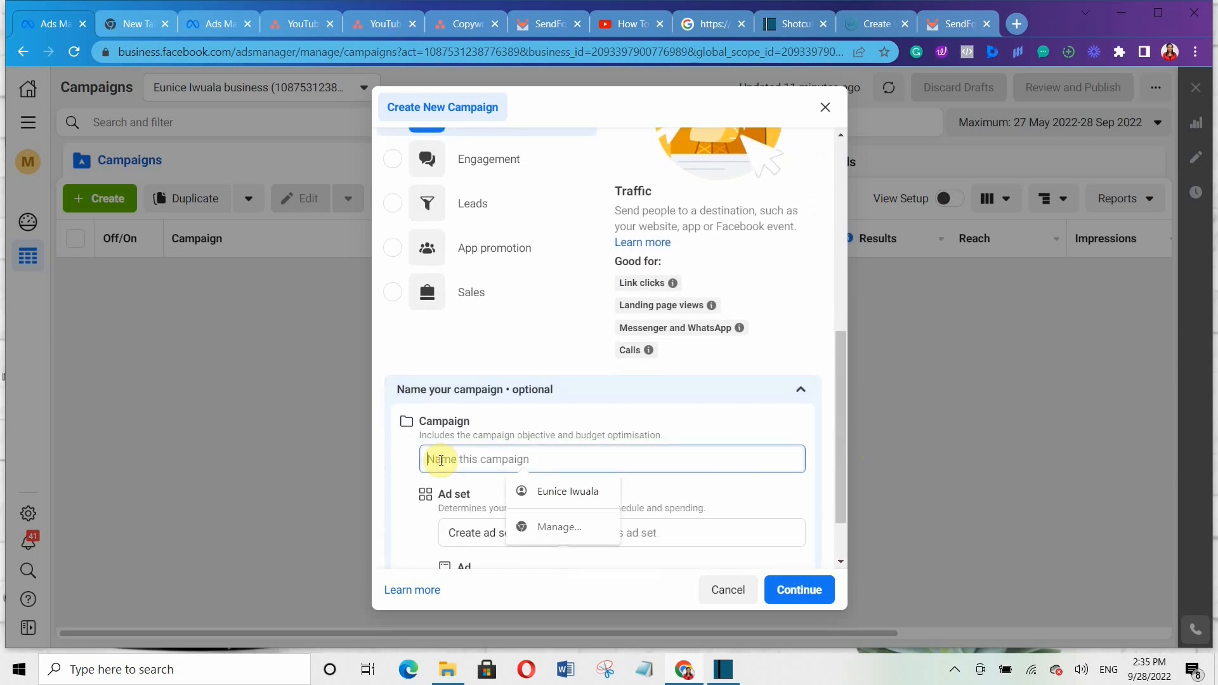
{"action": "type", "text": "Example Ad"}
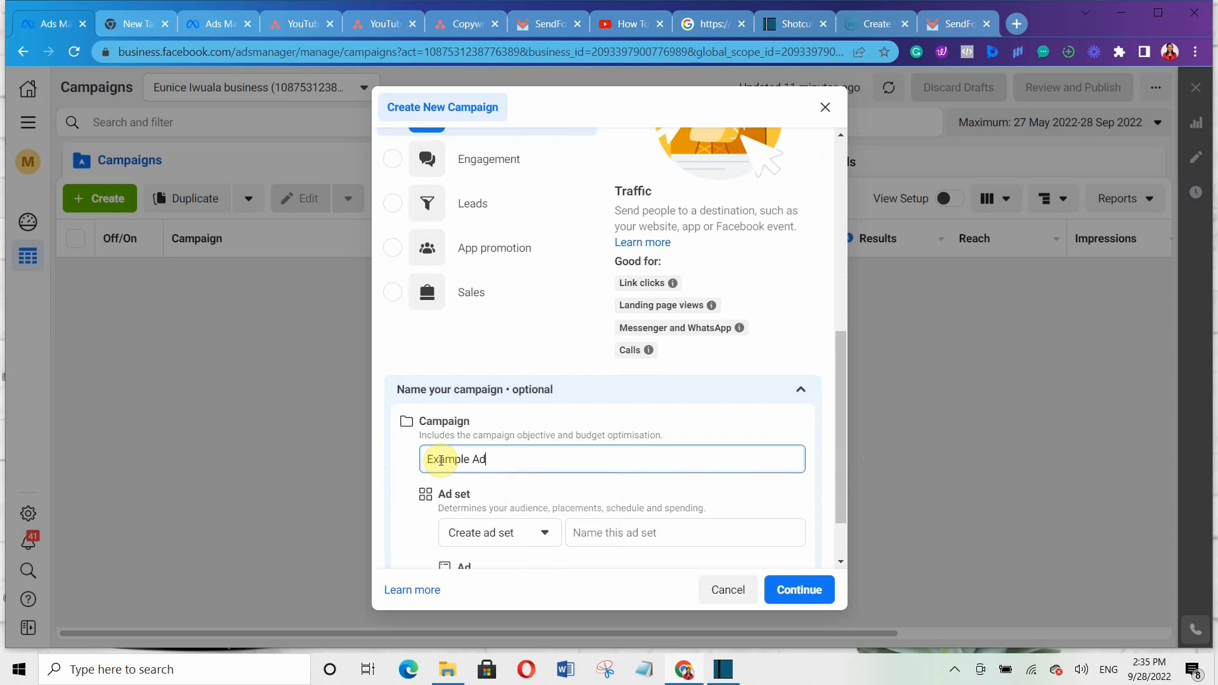
- Copy the campaign name "Example Ad" and paste it as the ad set's name
{"action": "left_click_drag", "start_coordinate": [489, 457], "coordinate": [426, 459]}
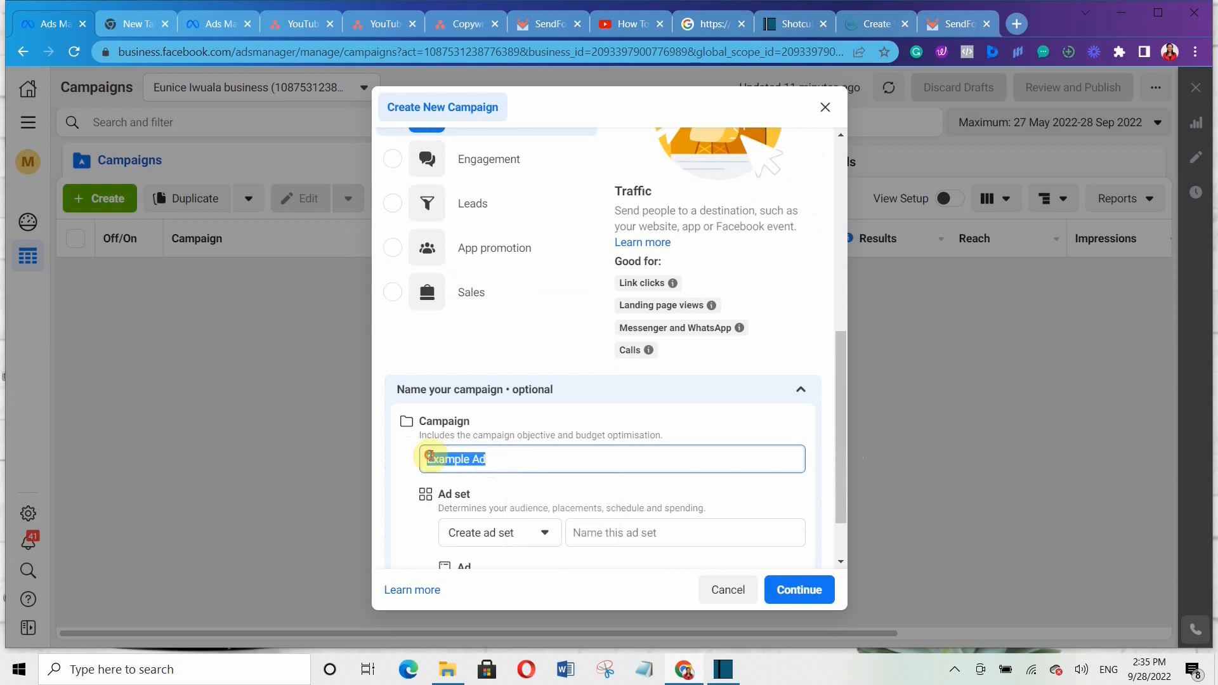
{"action": "right_click", "coordinate": [443, 465]}
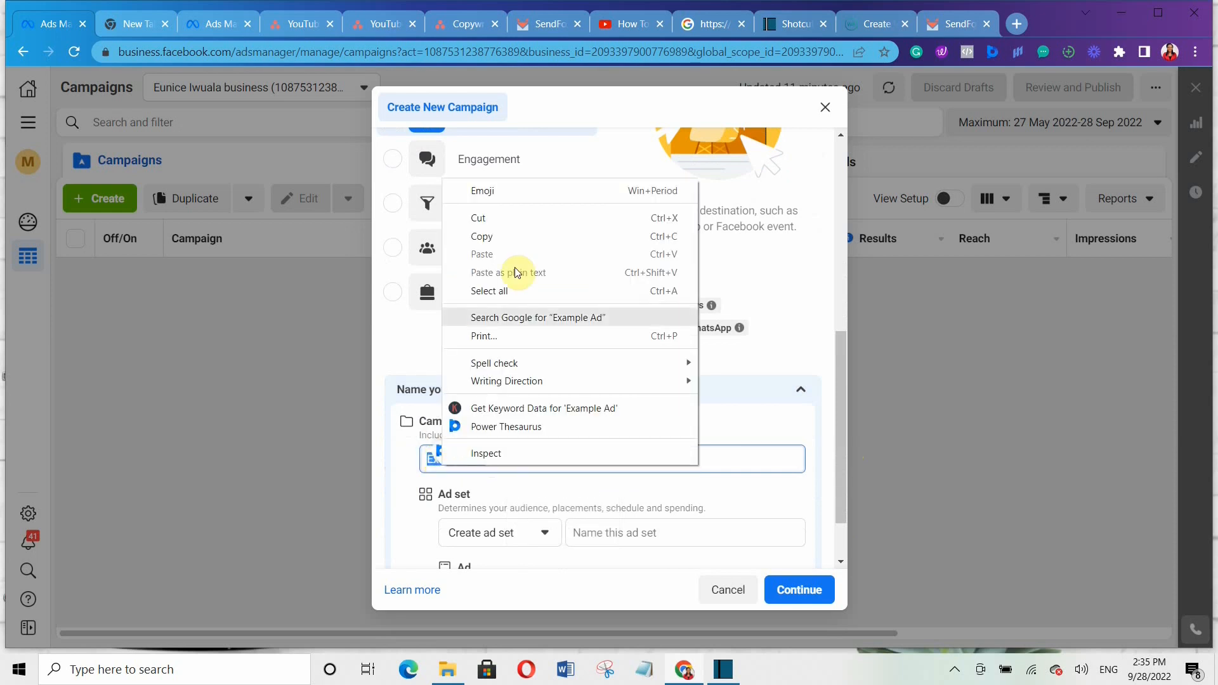
{"action": "left_click", "coordinate": [513, 238]}
{"action": "scroll", "coordinate": [839, 562], "scroll_direction": "down", "scroll_amount": 1}
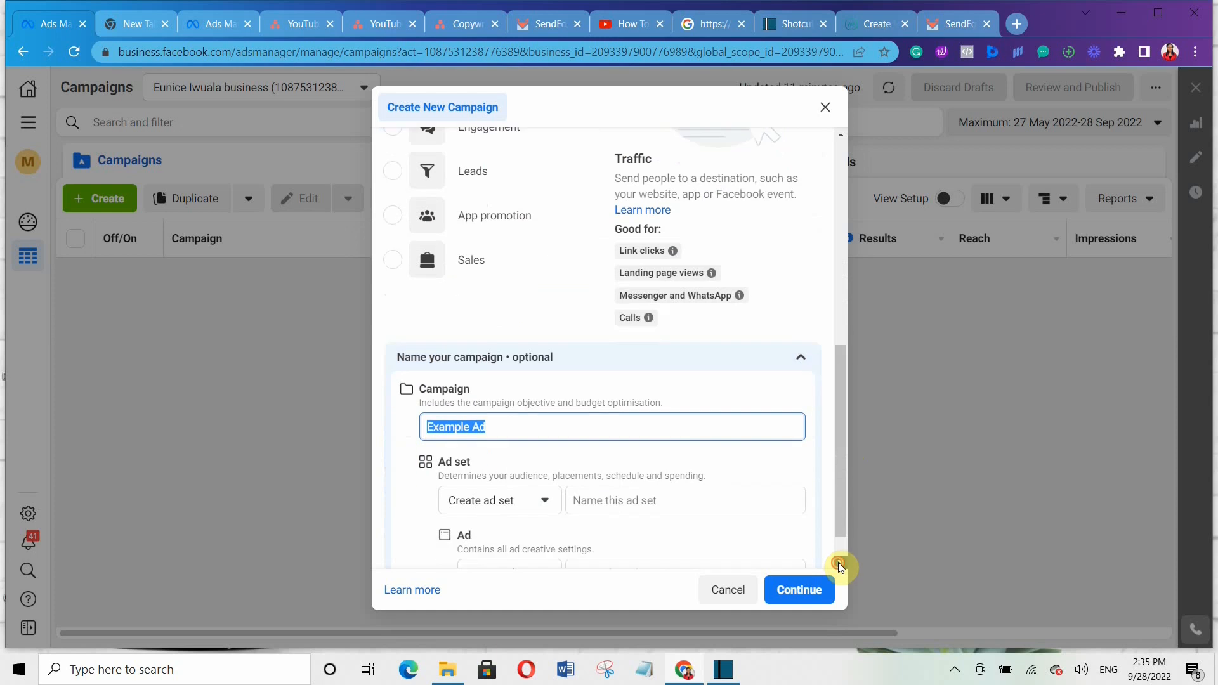
{"action": "left_click", "coordinate": [582, 458]}
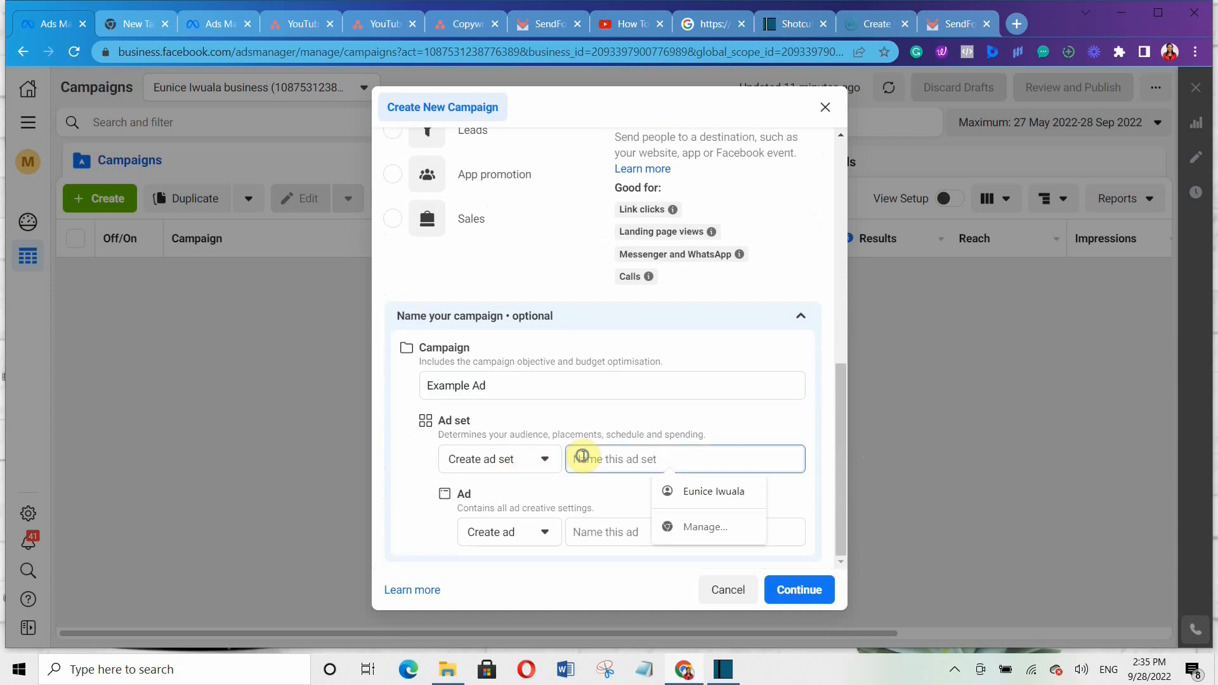
{"action": "right_click", "coordinate": [582, 458]}
{"action": "left_click", "coordinate": [621, 309]}
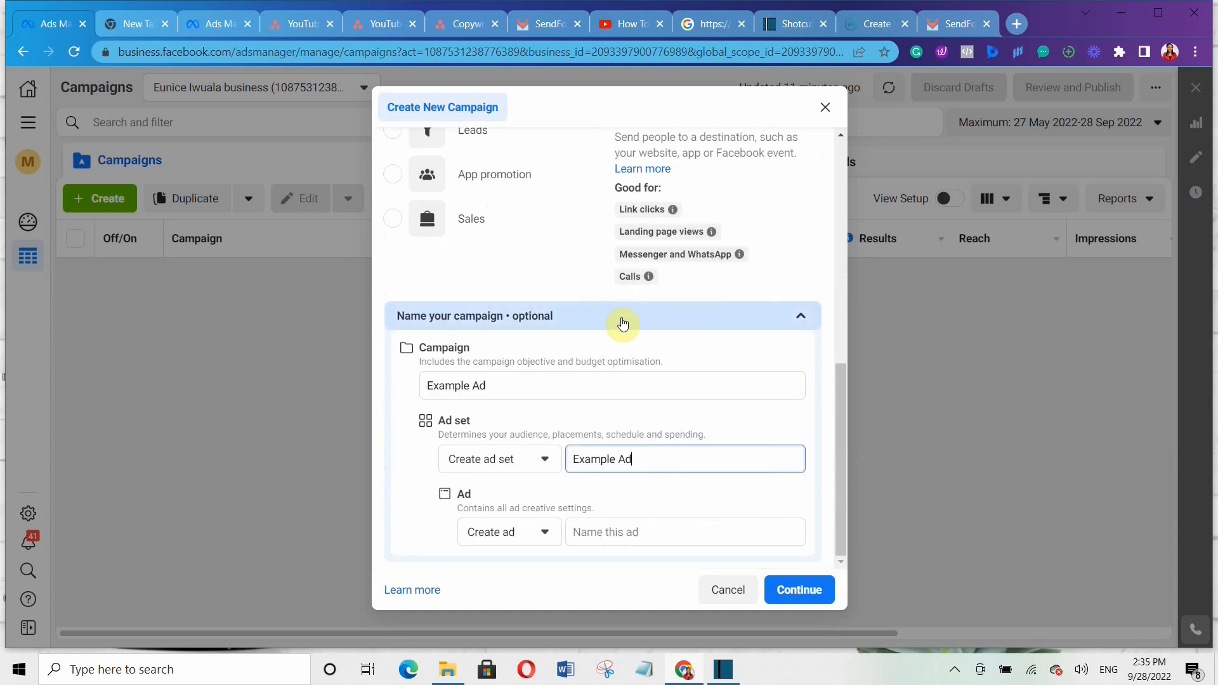
- Paste "Example Ad" as the ad's name and continue to the campaign's settings
{"action": "left_click", "coordinate": [606, 533]}
{"action": "right_click", "coordinate": [606, 533]}
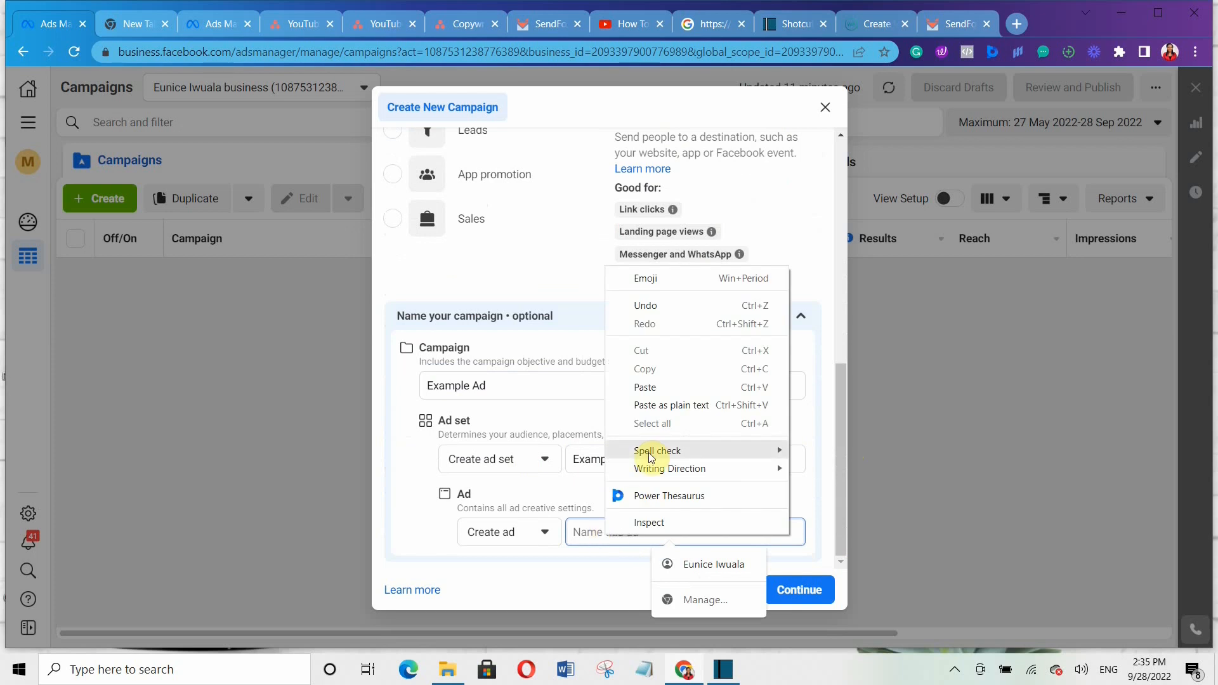
{"action": "left_click", "coordinate": [643, 379]}
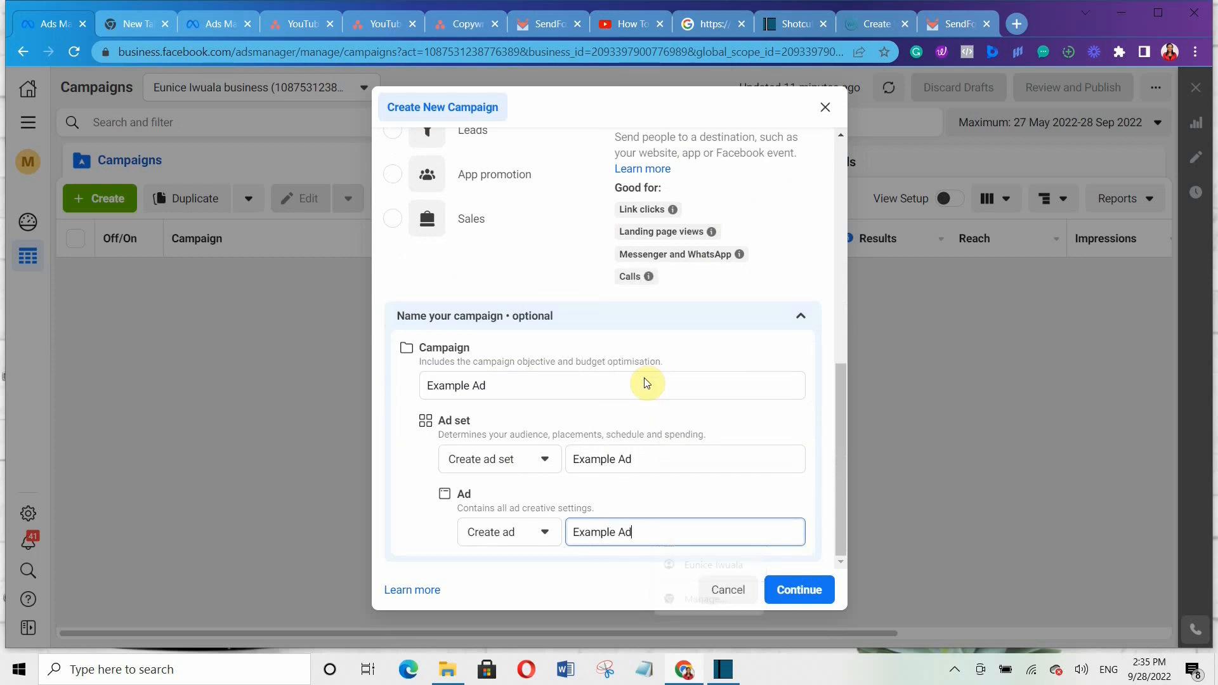
{"action": "left_click", "coordinate": [789, 589]}
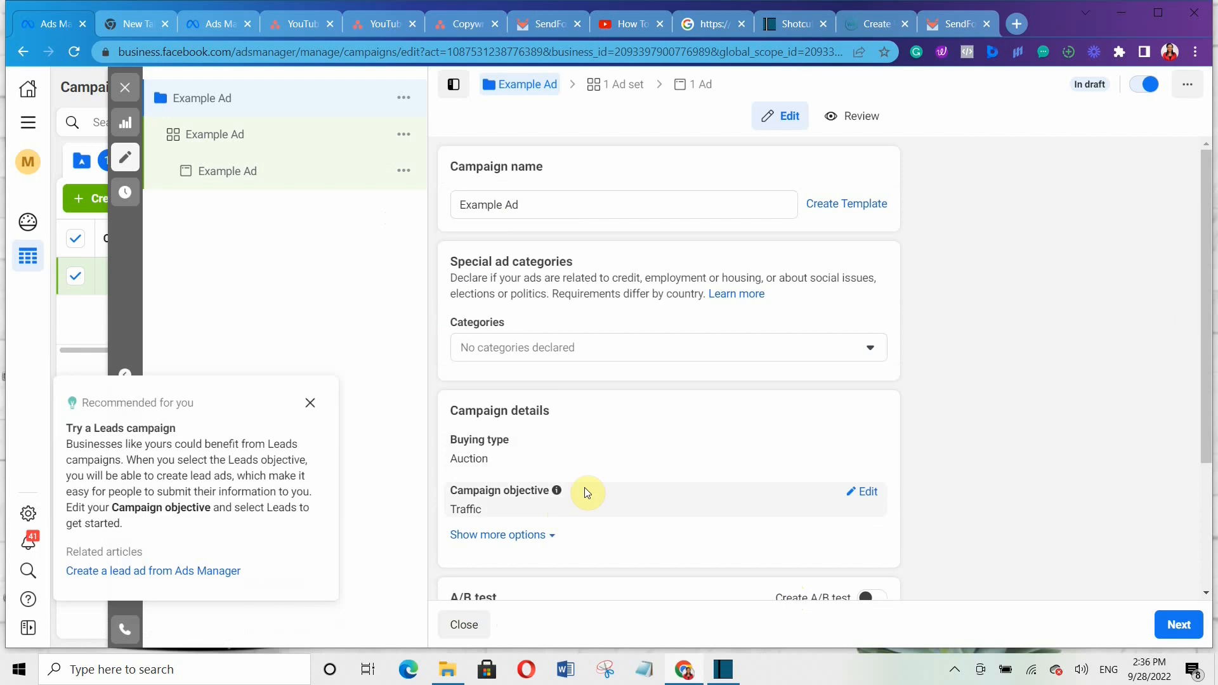
- Proceed from the campaign settings to the ad set and open the audience's detailed targeting for editing
{"action": "left_click_drag", "start_coordinate": [1206, 349], "coordinate": [1214, 484]}
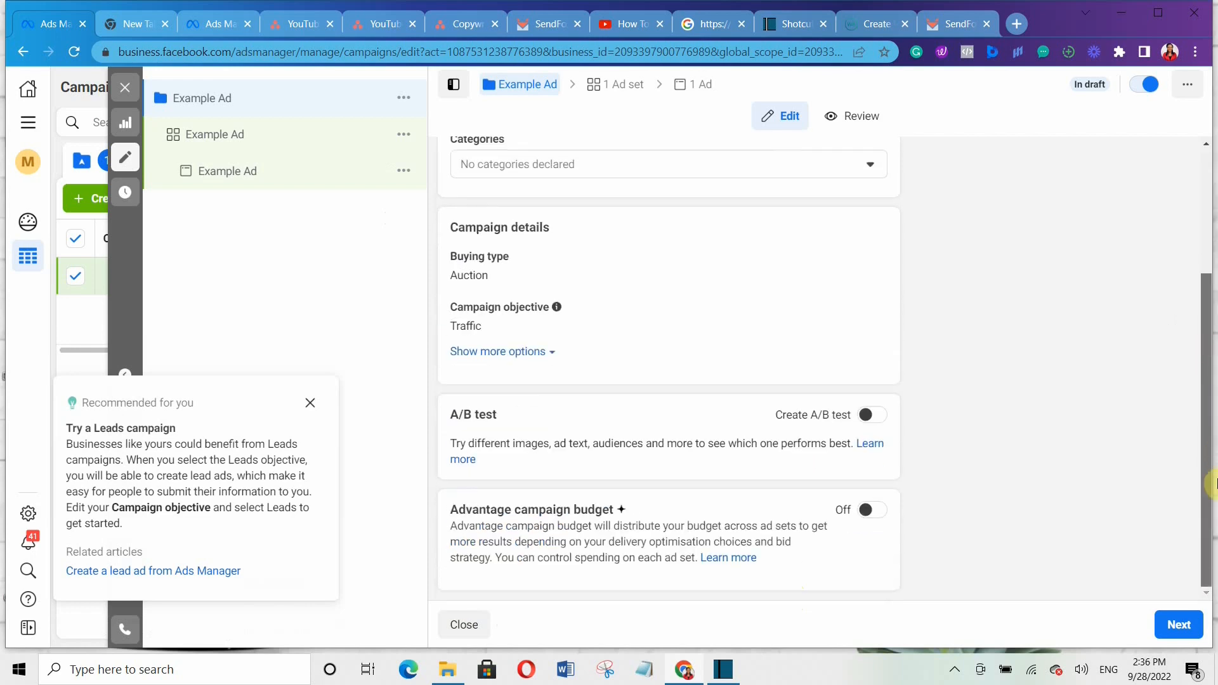
{"action": "left_click", "coordinate": [1170, 634]}
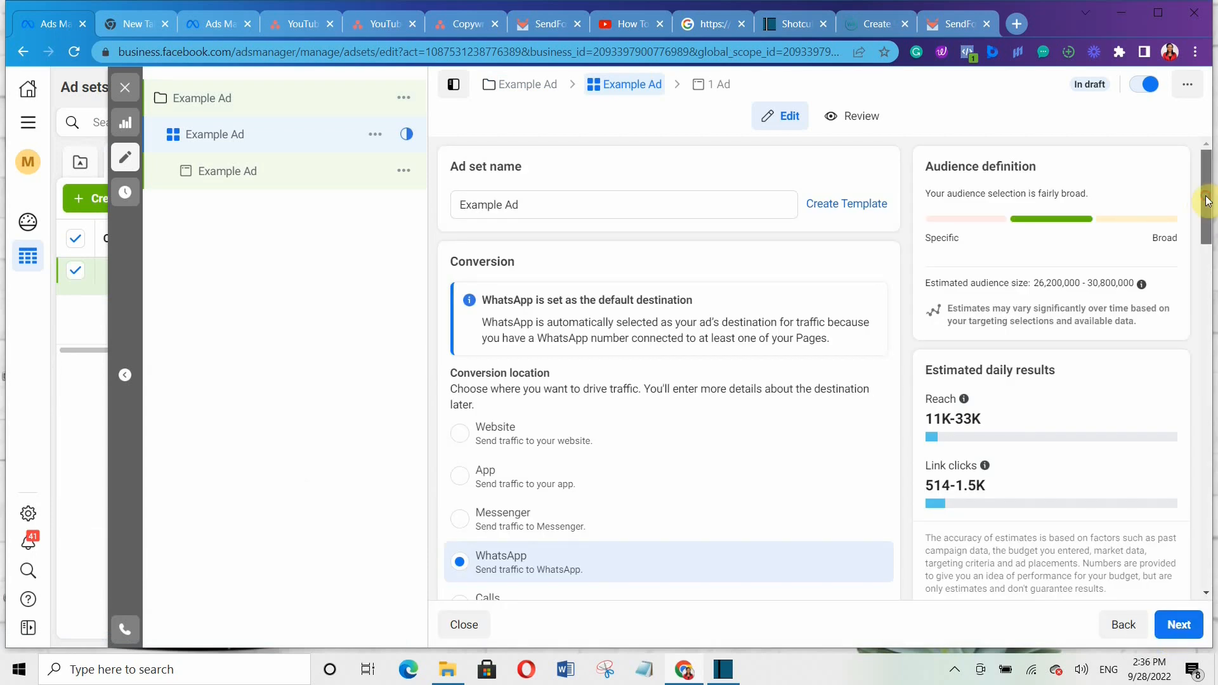
{"action": "left_click_drag", "start_coordinate": [1204, 196], "coordinate": [1212, 395]}
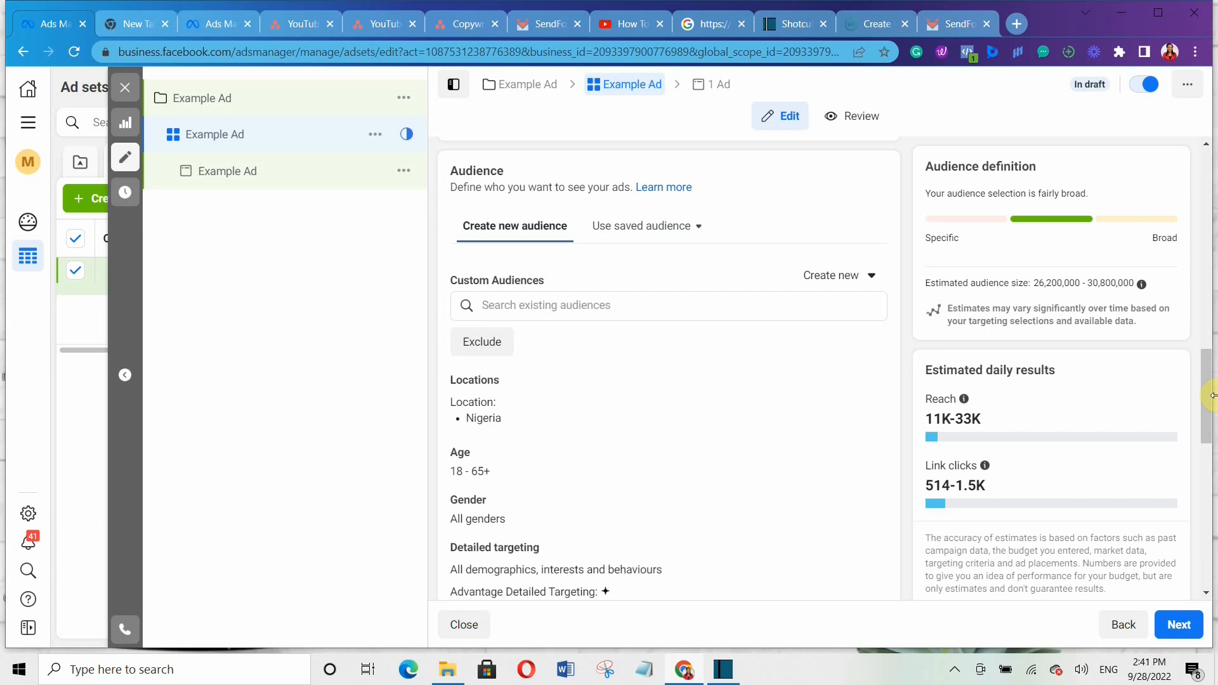
{"action": "left_click_drag", "start_coordinate": [1208, 395], "coordinate": [1204, 413]}
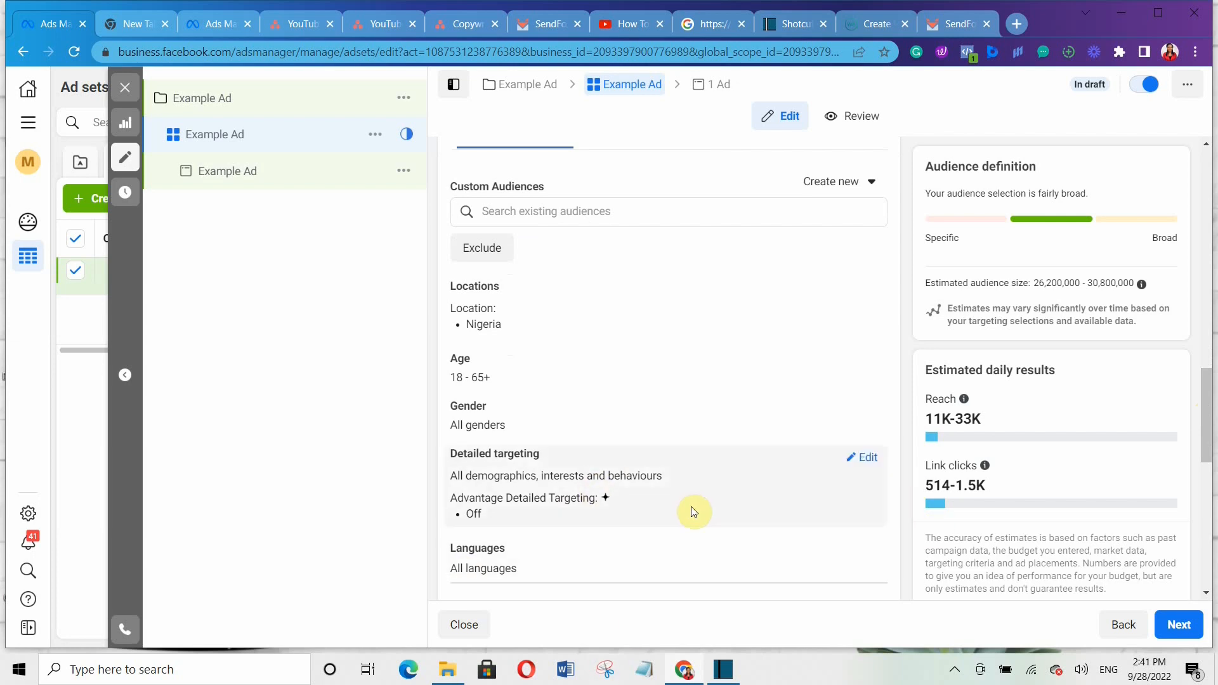
{"action": "mouse_move", "coordinate": [781, 456]}
{"action": "left_click", "coordinate": [862, 457]}
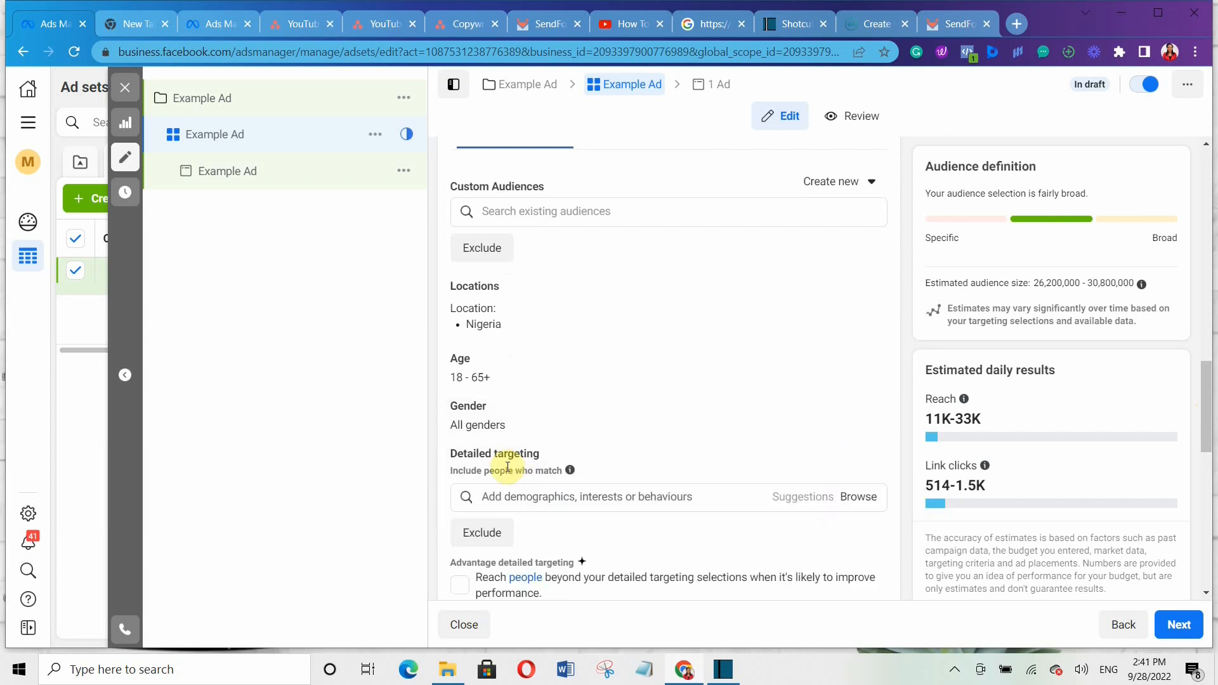
{"action": "left_click", "coordinate": [496, 500]}
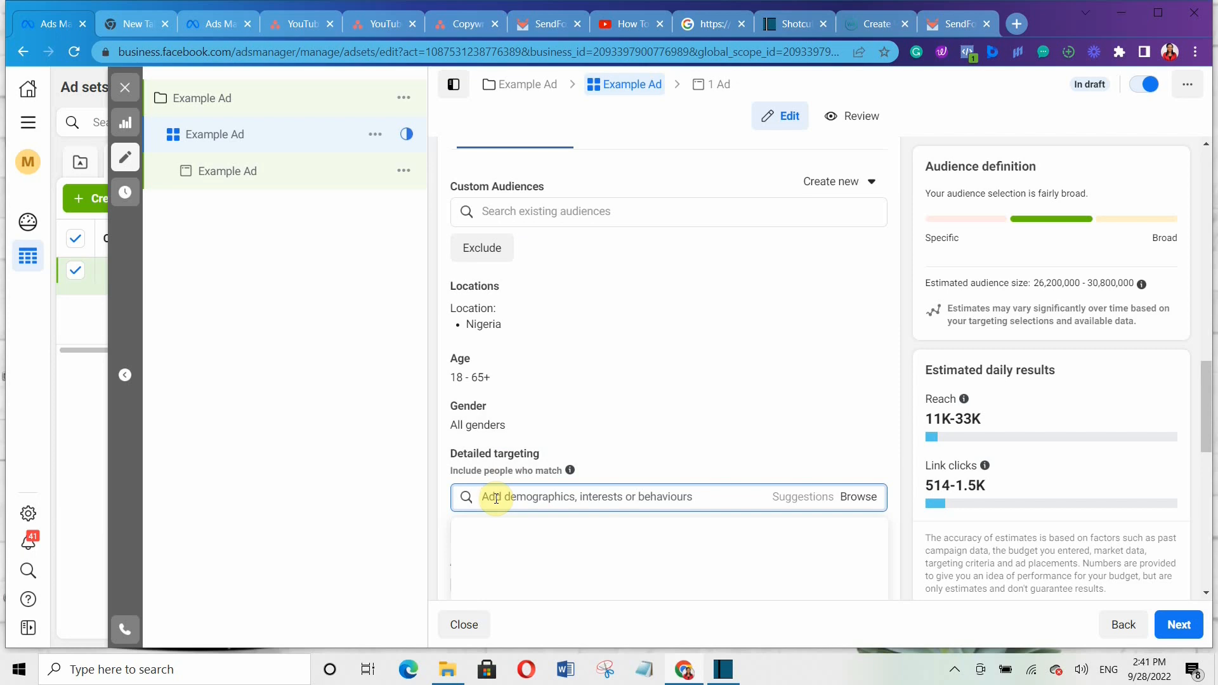
- Edit the audience's locations to target only "People living in this location"
{"action": "left_click", "coordinate": [866, 290]}
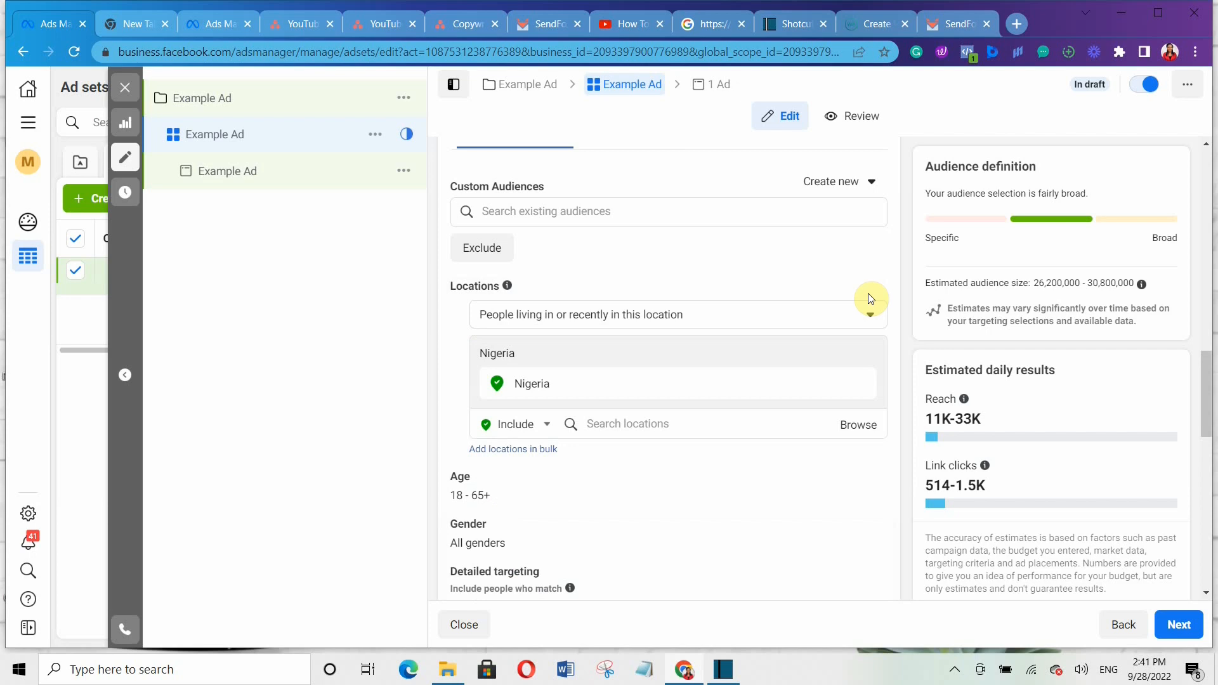
{"action": "left_click", "coordinate": [787, 308]}
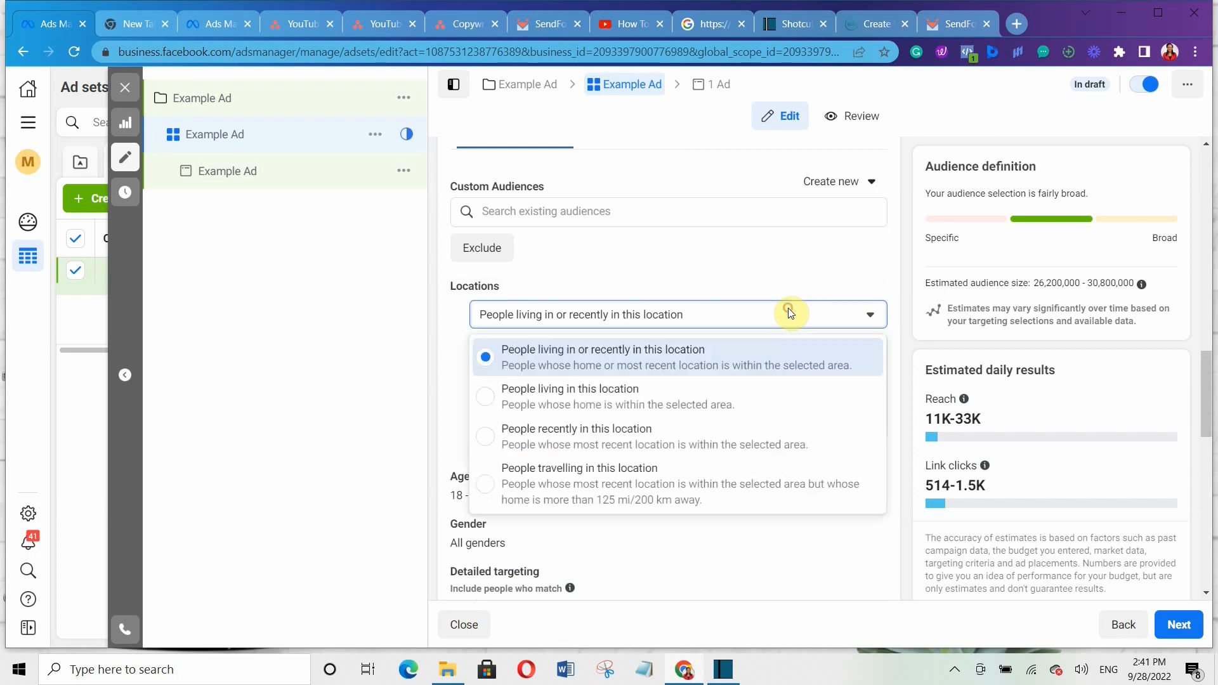
{"action": "left_click", "coordinate": [564, 388]}
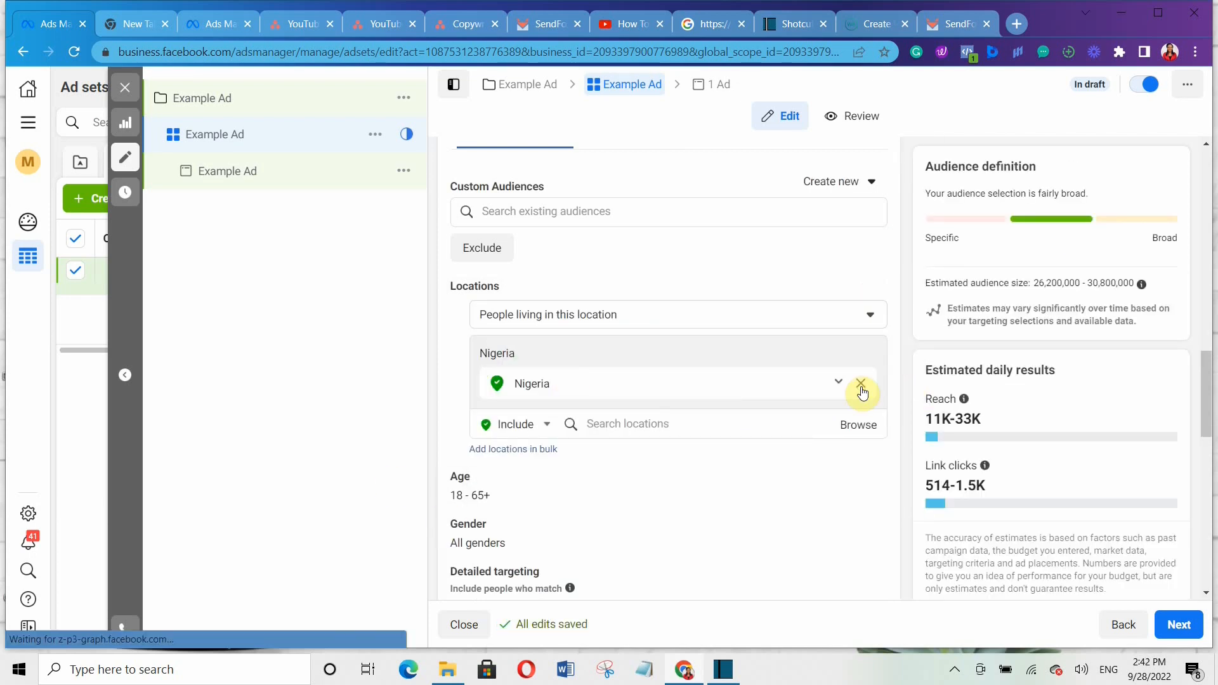
- Remove Nigeria from the targeted locations, search for "Lagos" and include the city Lagos, Lagos State, Nigeria
{"action": "left_click", "coordinate": [862, 387]}
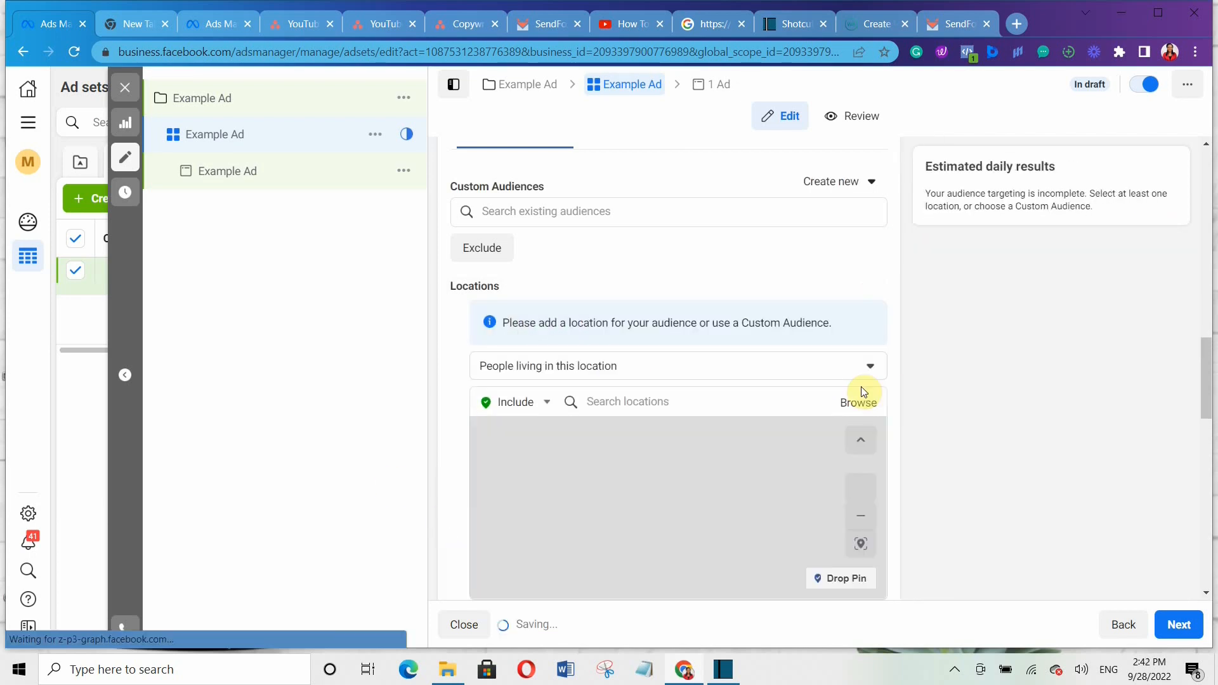
{"action": "left_click", "coordinate": [598, 407]}
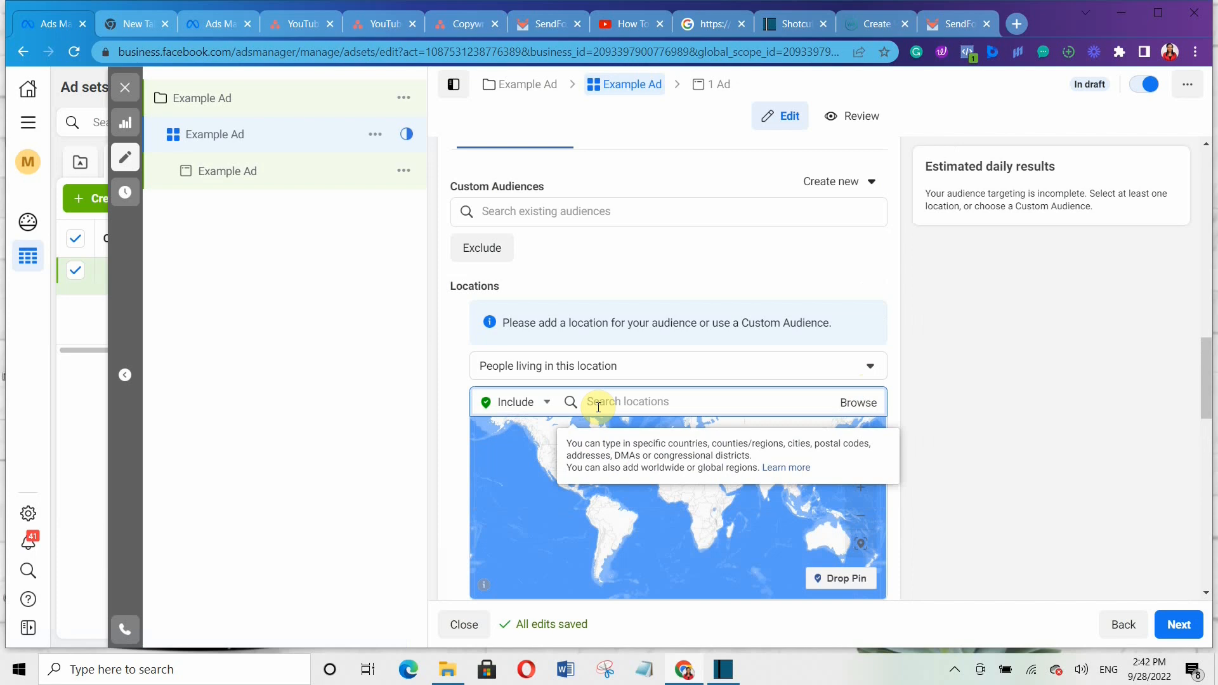
{"action": "type", "text": "N"}
{"action": "key", "text": "BackSpace"}
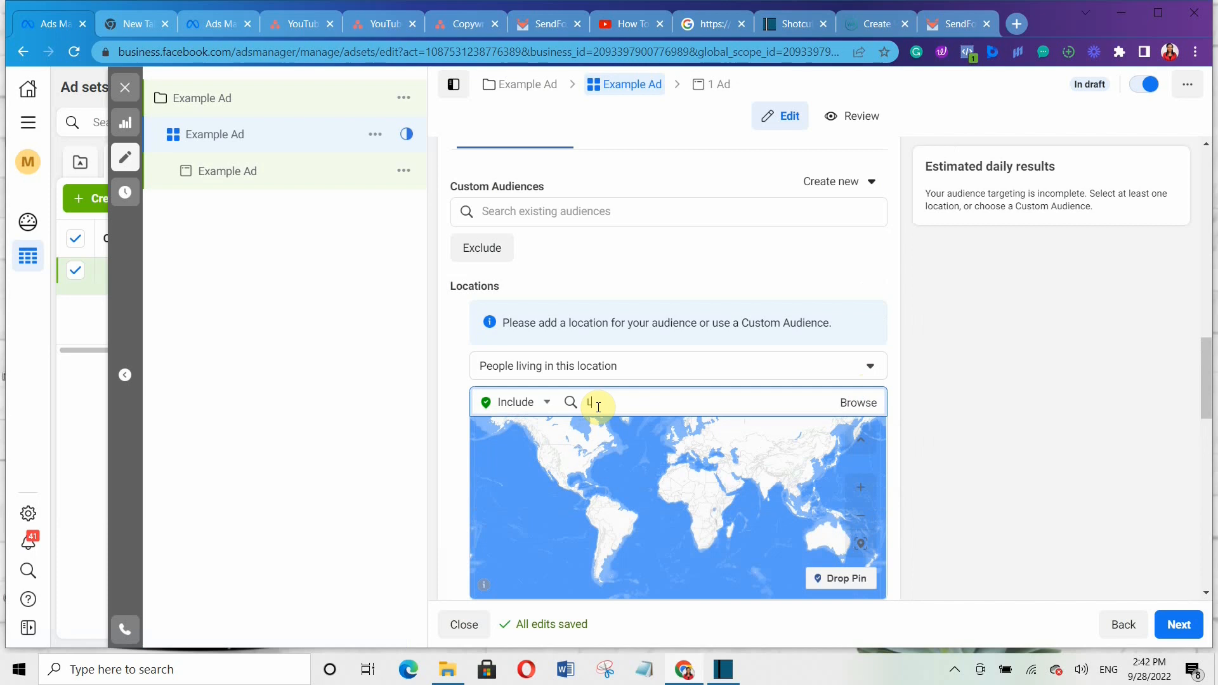
{"action": "type", "text": "Las"}
{"action": "type", "text": "os"}
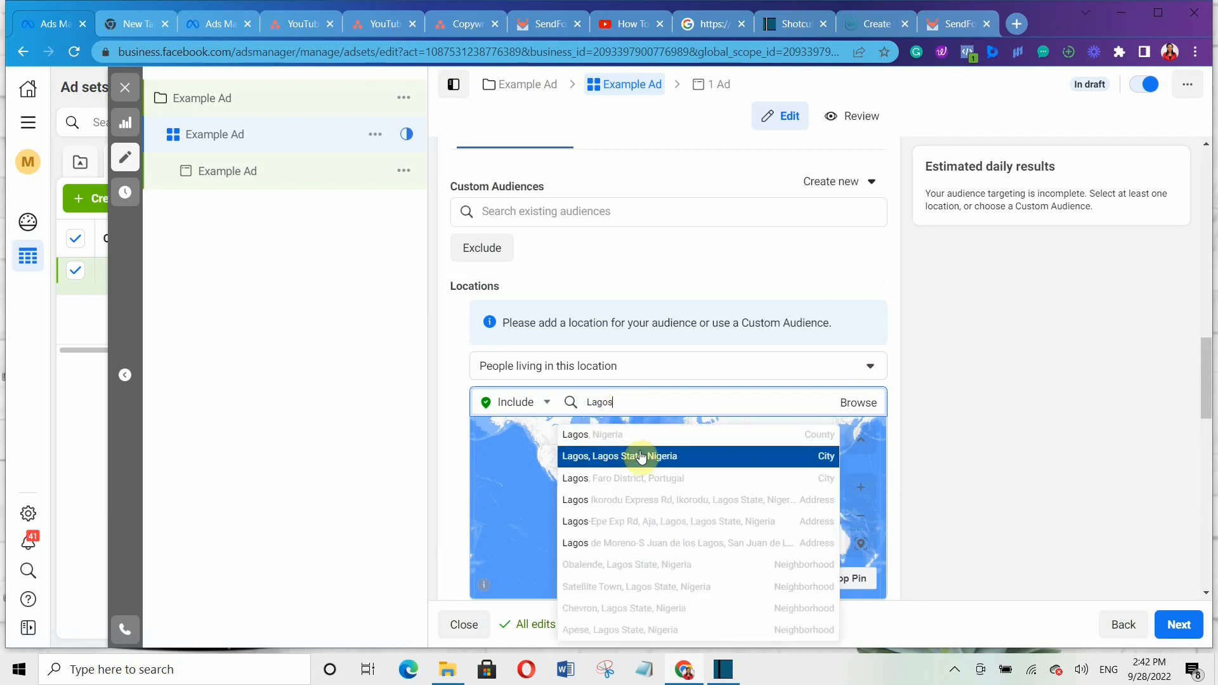
{"action": "left_click", "coordinate": [640, 455]}
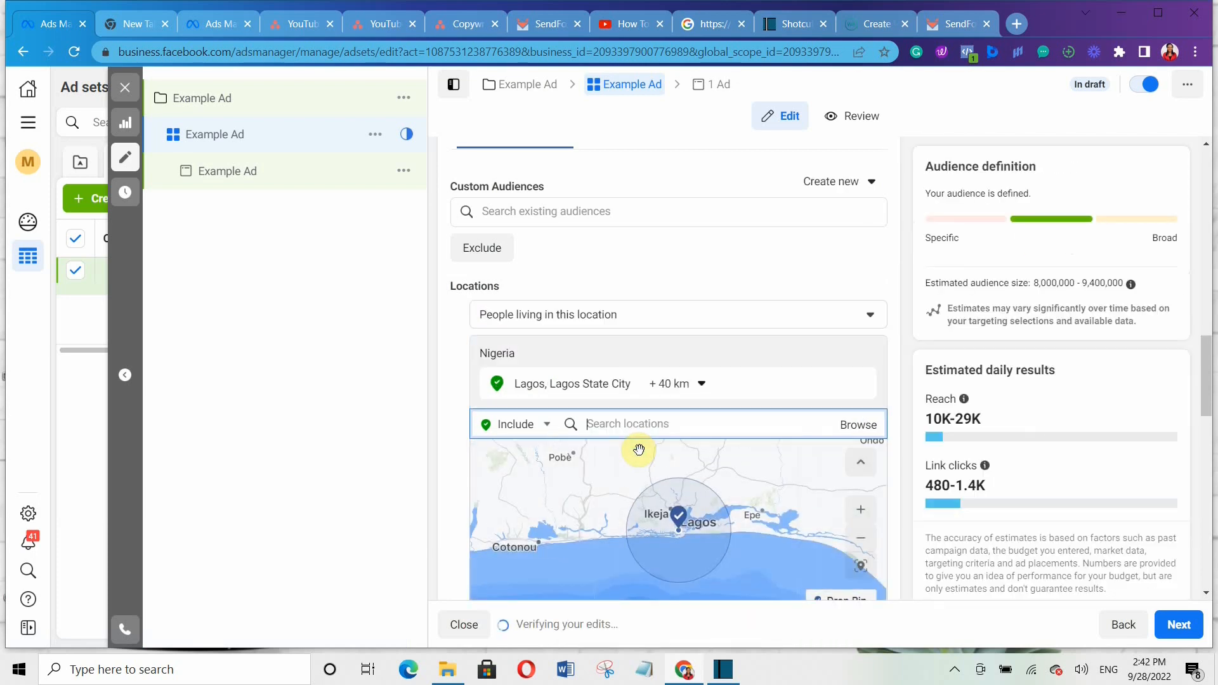
- Reduce the targeting radius around Lagos to 25 km and further to 21 km
{"action": "left_click", "coordinate": [700, 389]}
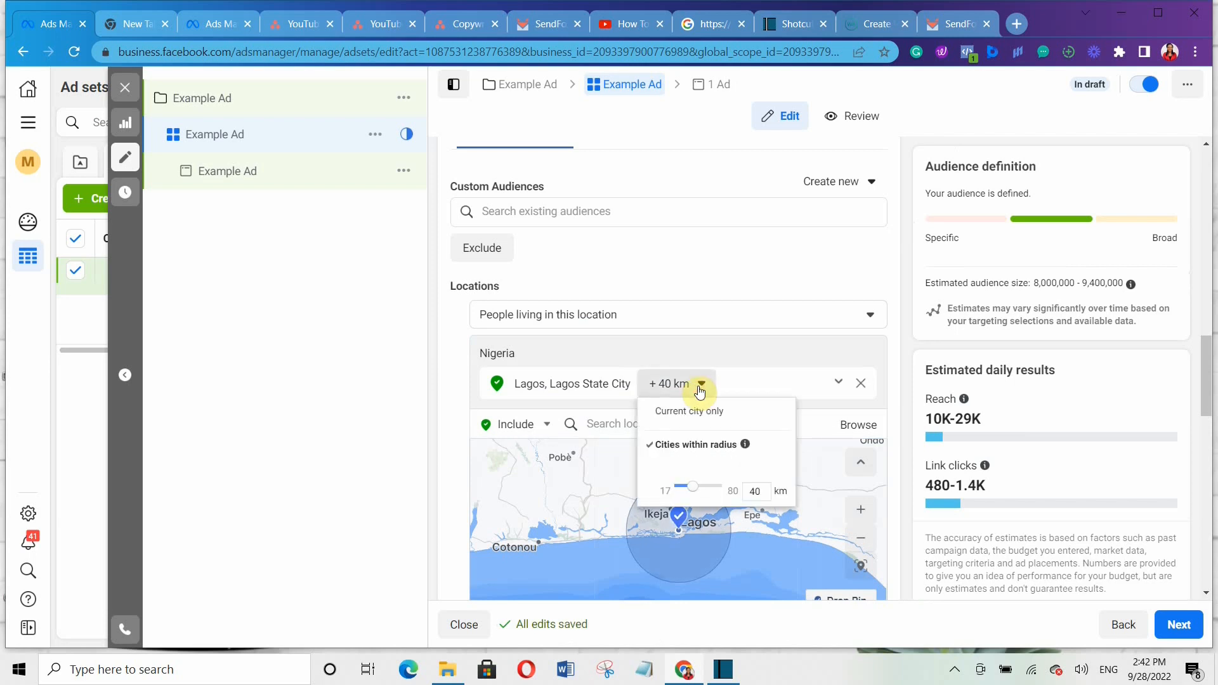
{"action": "left_click_drag", "start_coordinate": [694, 490], "coordinate": [687, 487]}
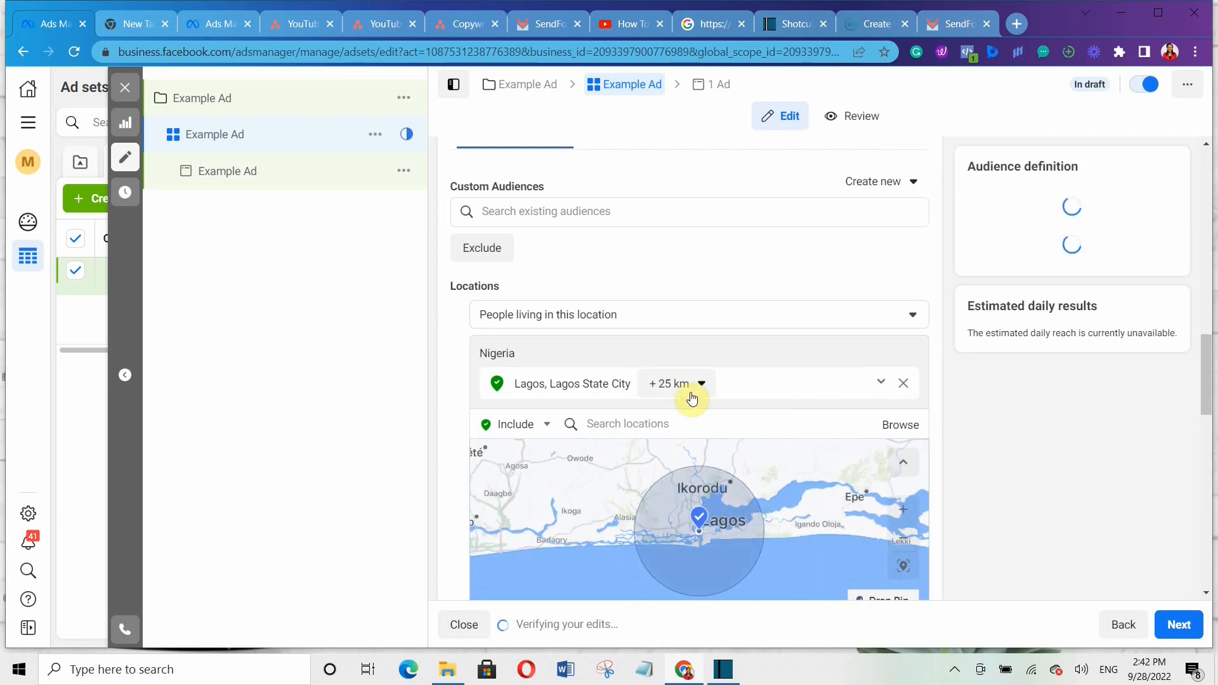
{"action": "left_click", "coordinate": [689, 392]}
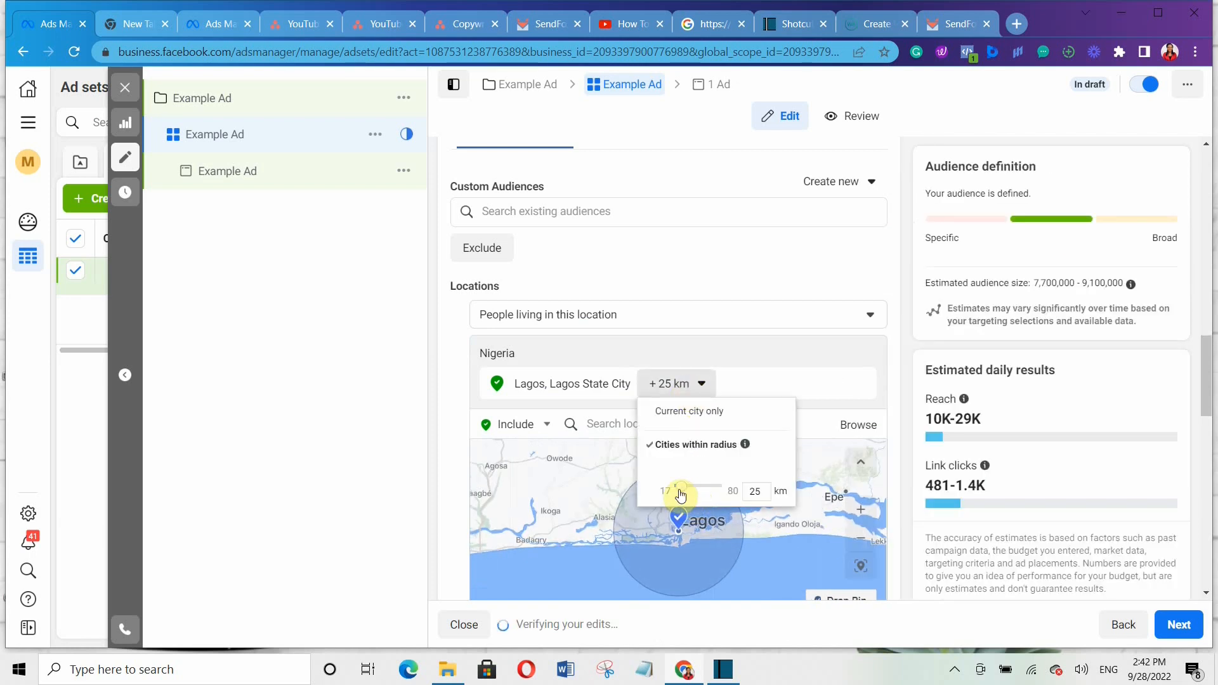
{"action": "left_click_drag", "start_coordinate": [680, 494], "coordinate": [680, 487]}
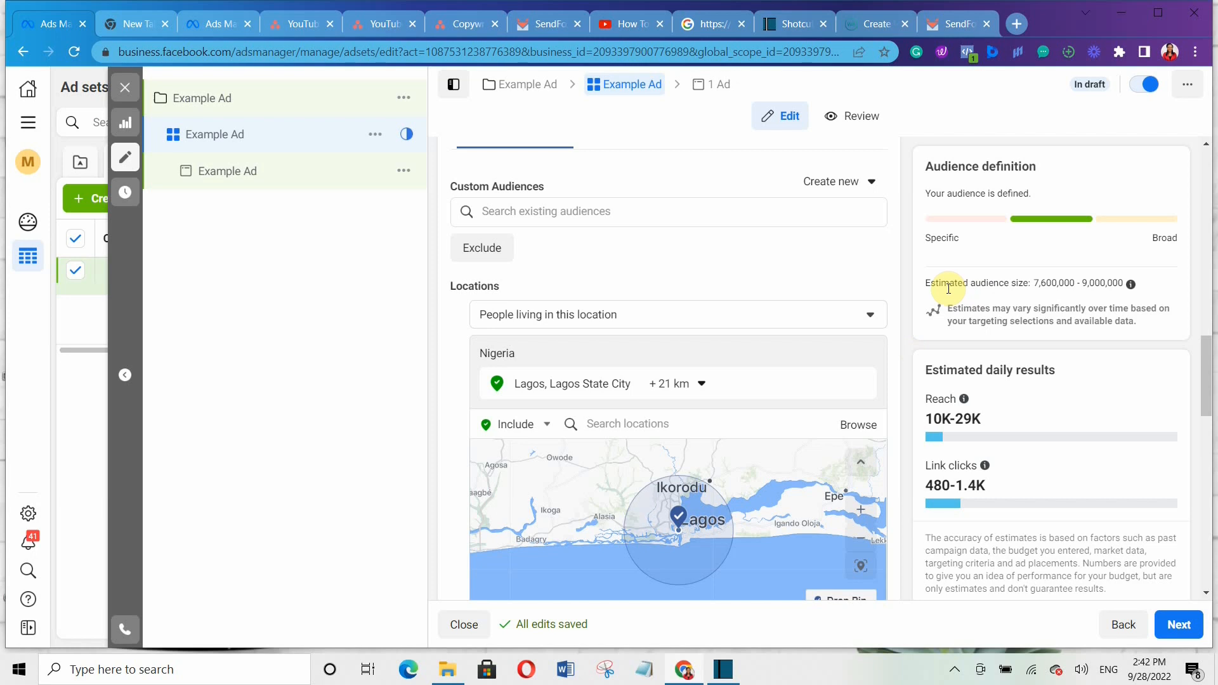
- Set the targeting radius around Lagos back to 40 km and close the radius options
{"action": "left_click", "coordinate": [700, 383]}
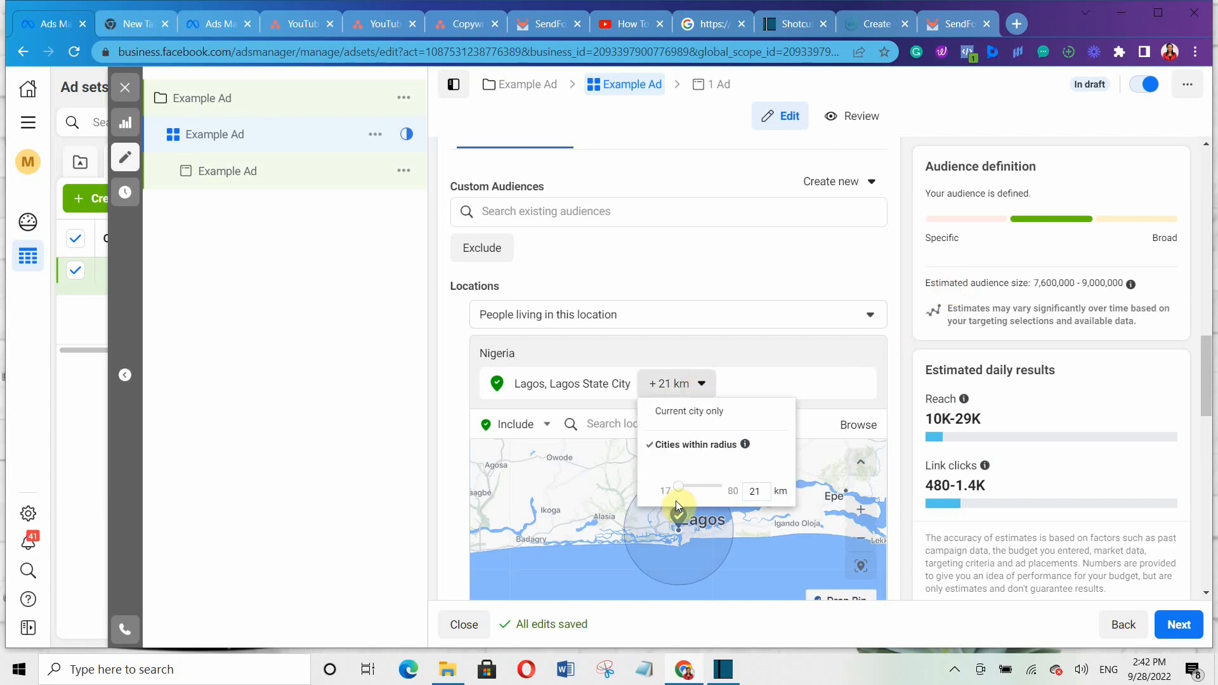
{"action": "left_click_drag", "start_coordinate": [678, 488], "coordinate": [701, 494]}
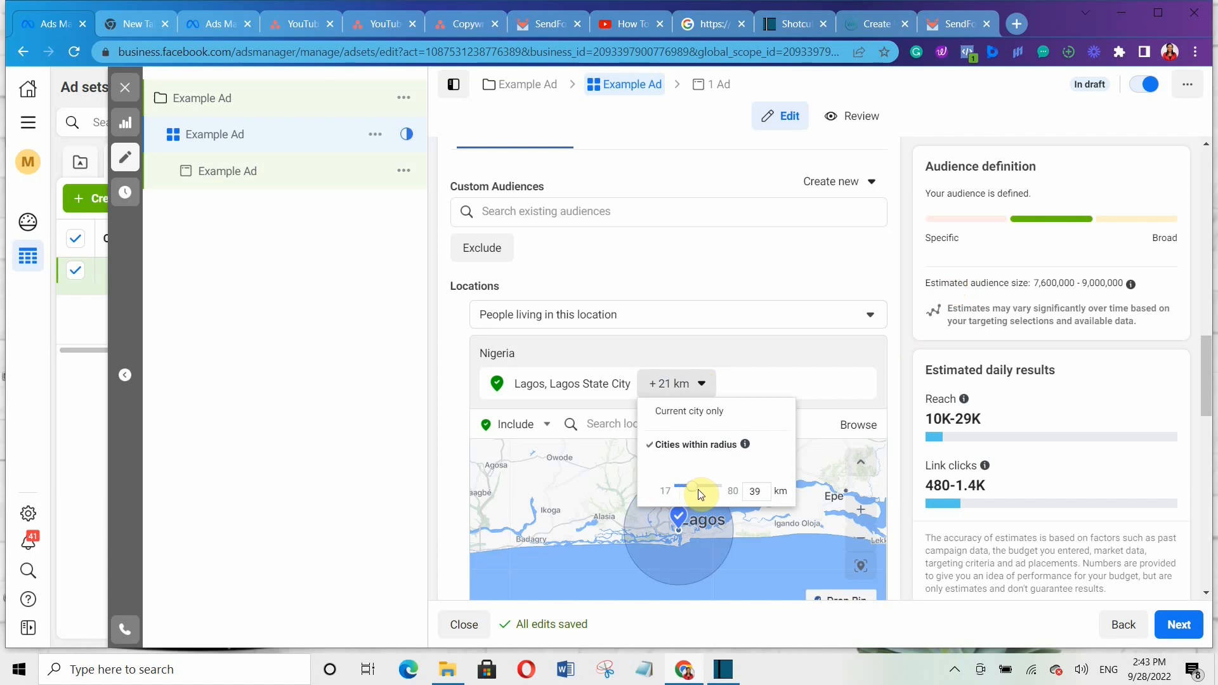
{"action": "left_click_drag", "start_coordinate": [701, 495], "coordinate": [699, 489]}
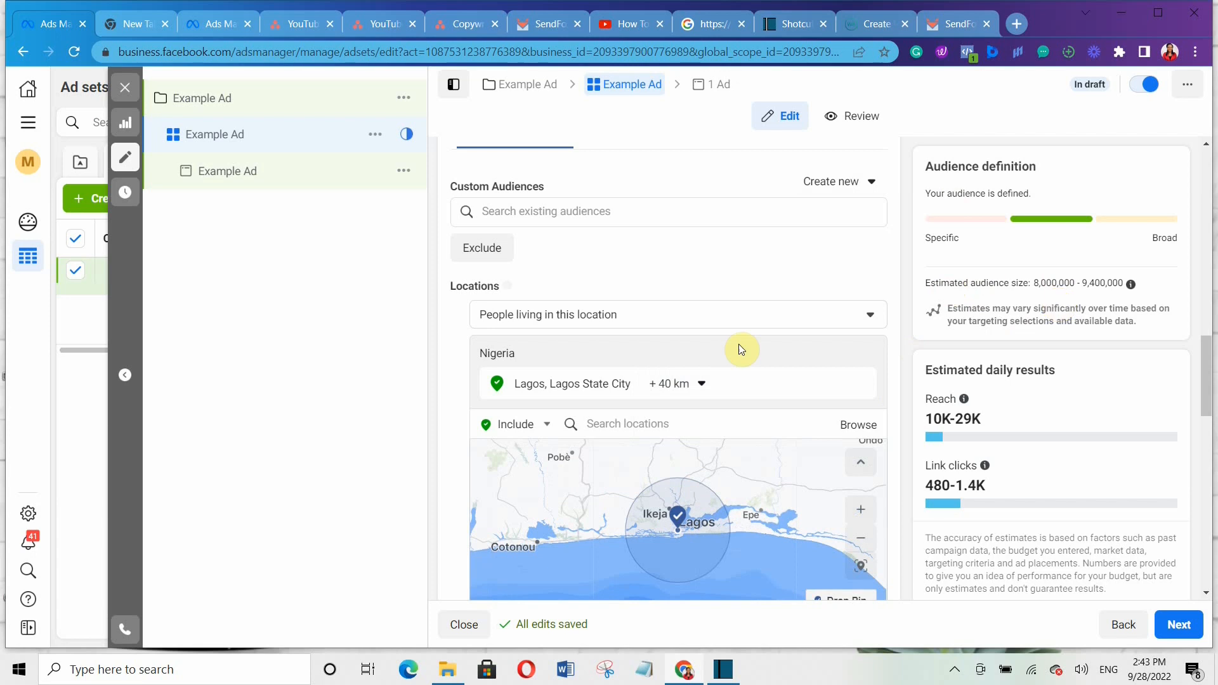
{"action": "left_click", "coordinate": [699, 383]}
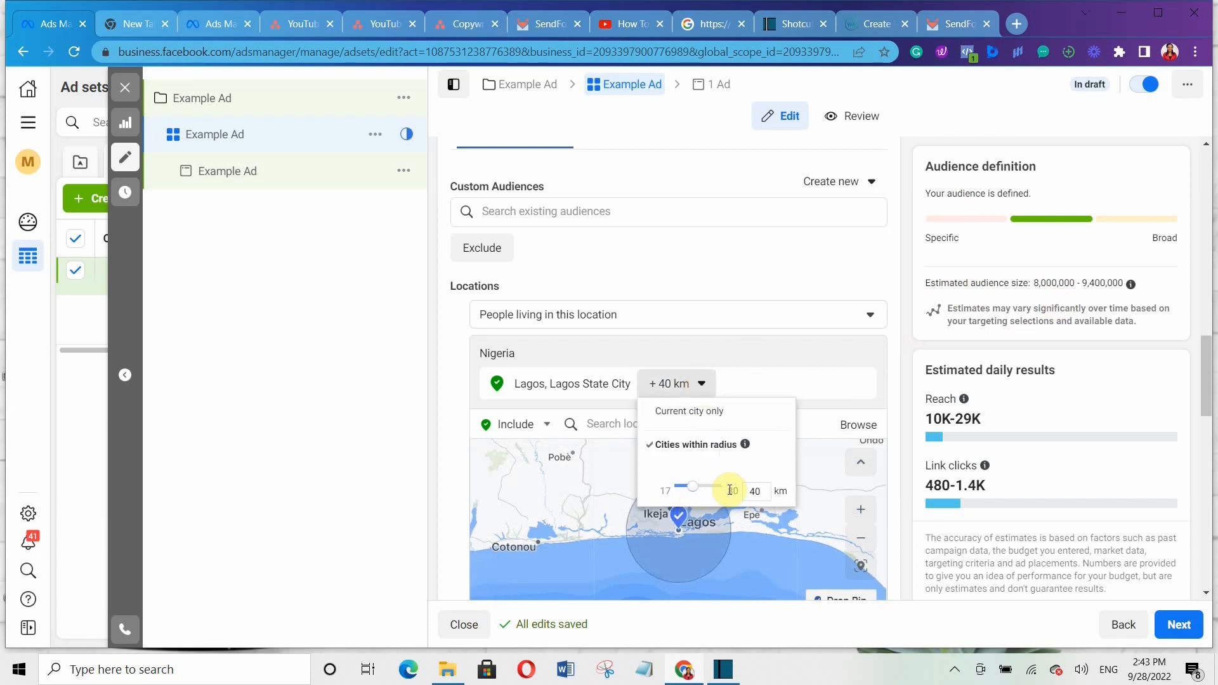
{"action": "left_click", "coordinate": [754, 288]}
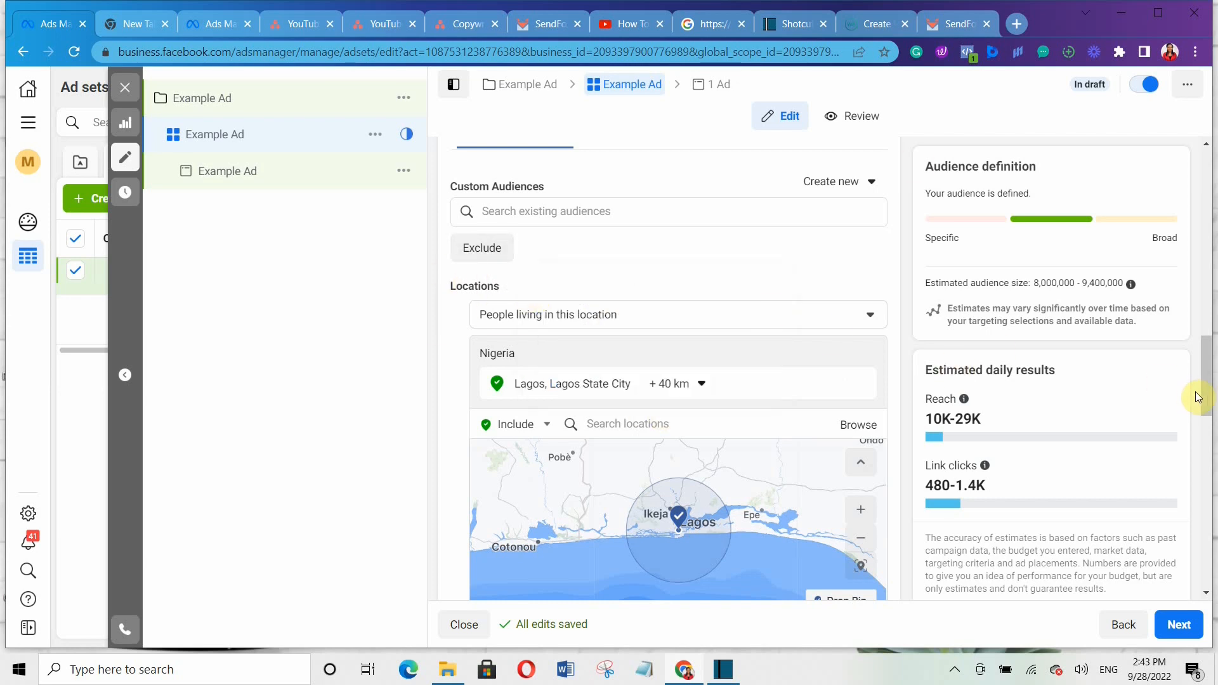
- Edit the audience's age range and set the minimum age to 23
{"action": "left_click_drag", "start_coordinate": [1205, 397], "coordinate": [1208, 441]}
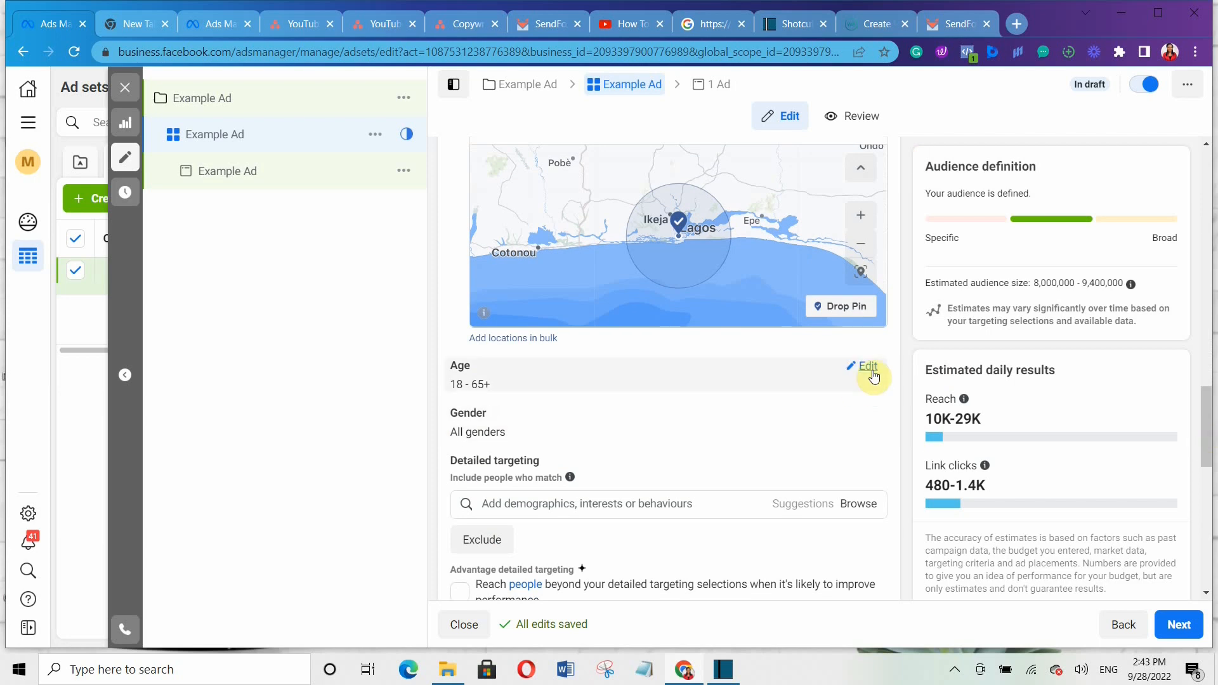
{"action": "left_click", "coordinate": [869, 368]}
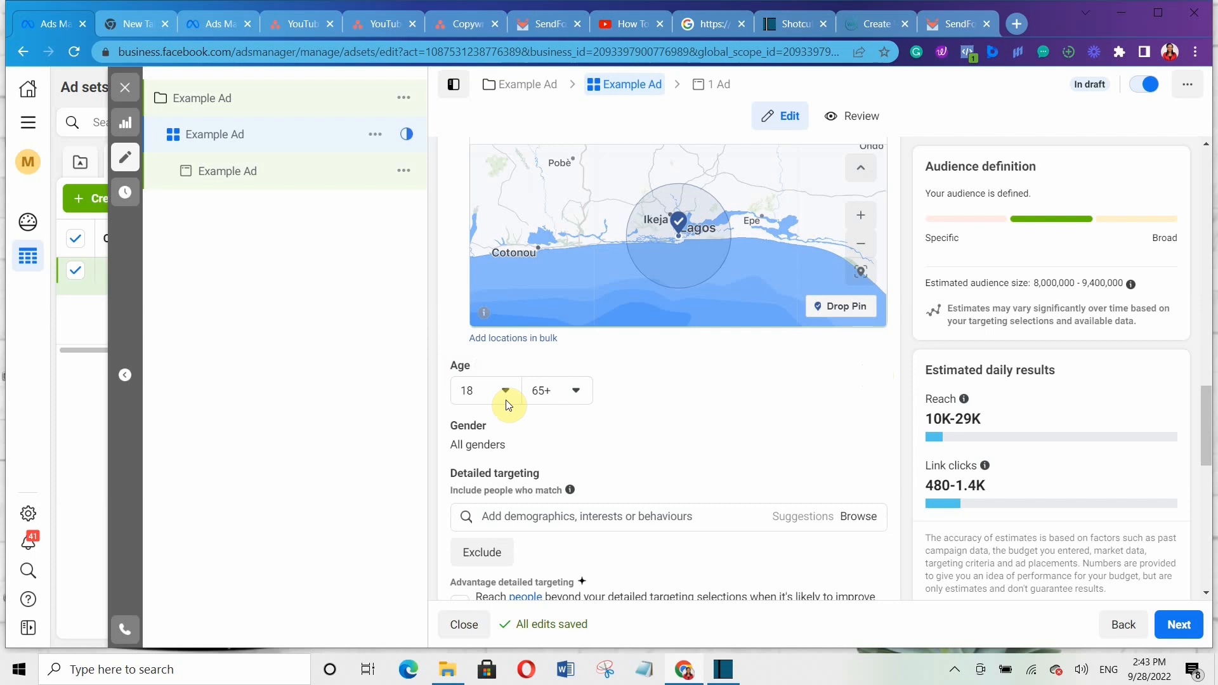
{"action": "left_click", "coordinate": [487, 394]}
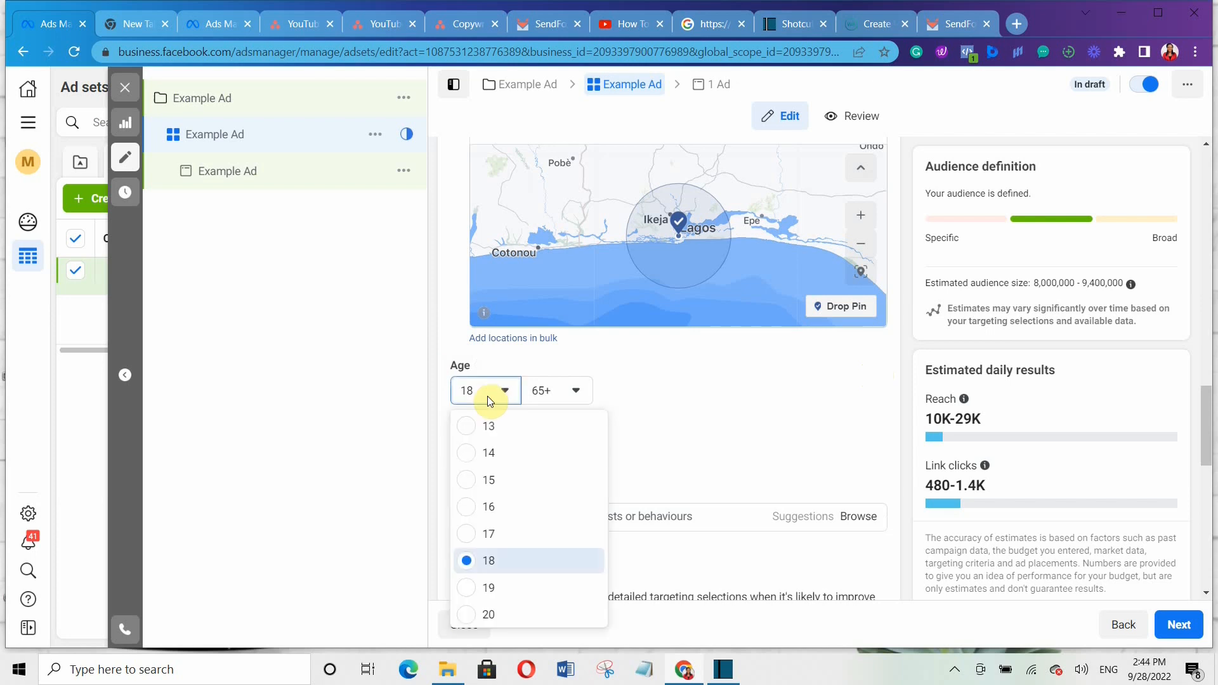
{"action": "scroll", "coordinate": [474, 584], "scroll_direction": "down", "scroll_amount": 2}
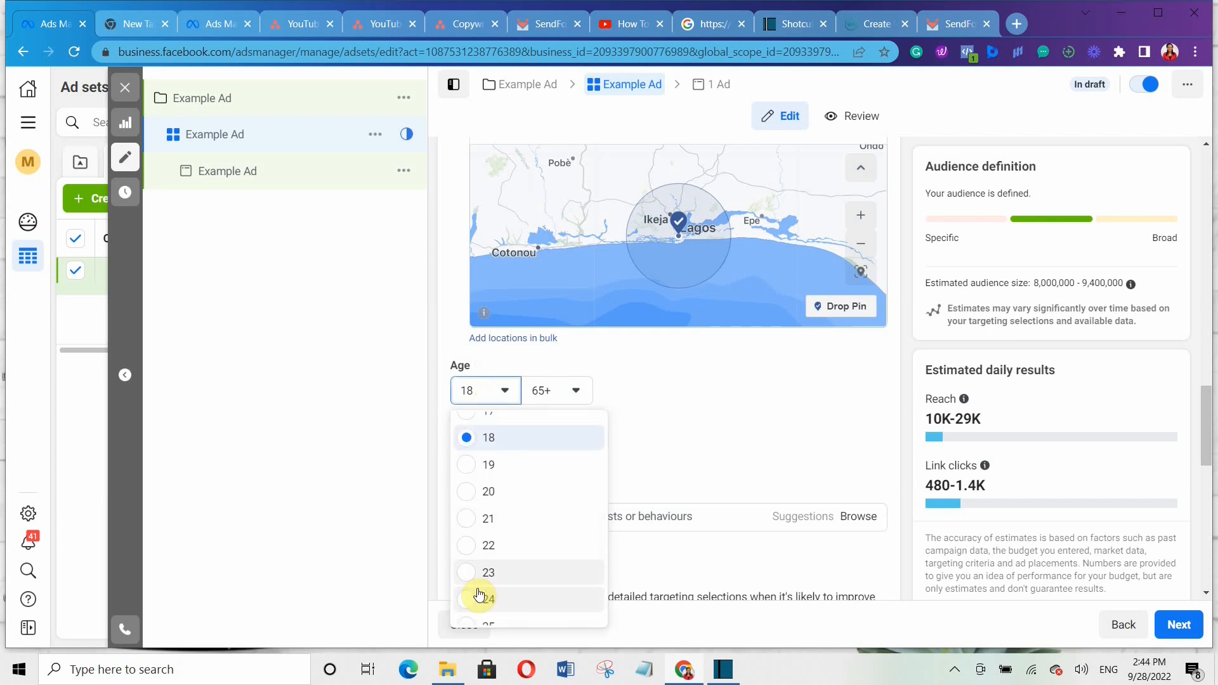
{"action": "left_click", "coordinate": [470, 573]}
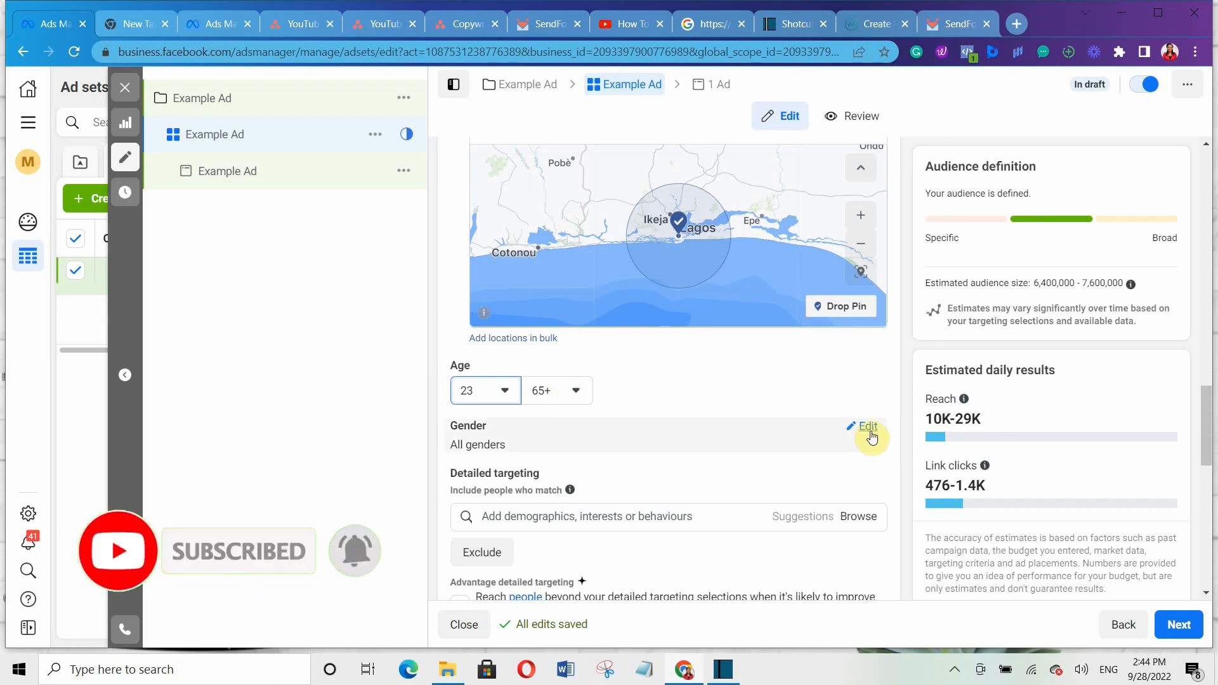
- Try limiting the audience's gender to Men, and return the selection to All
{"action": "left_click", "coordinate": [869, 435]}
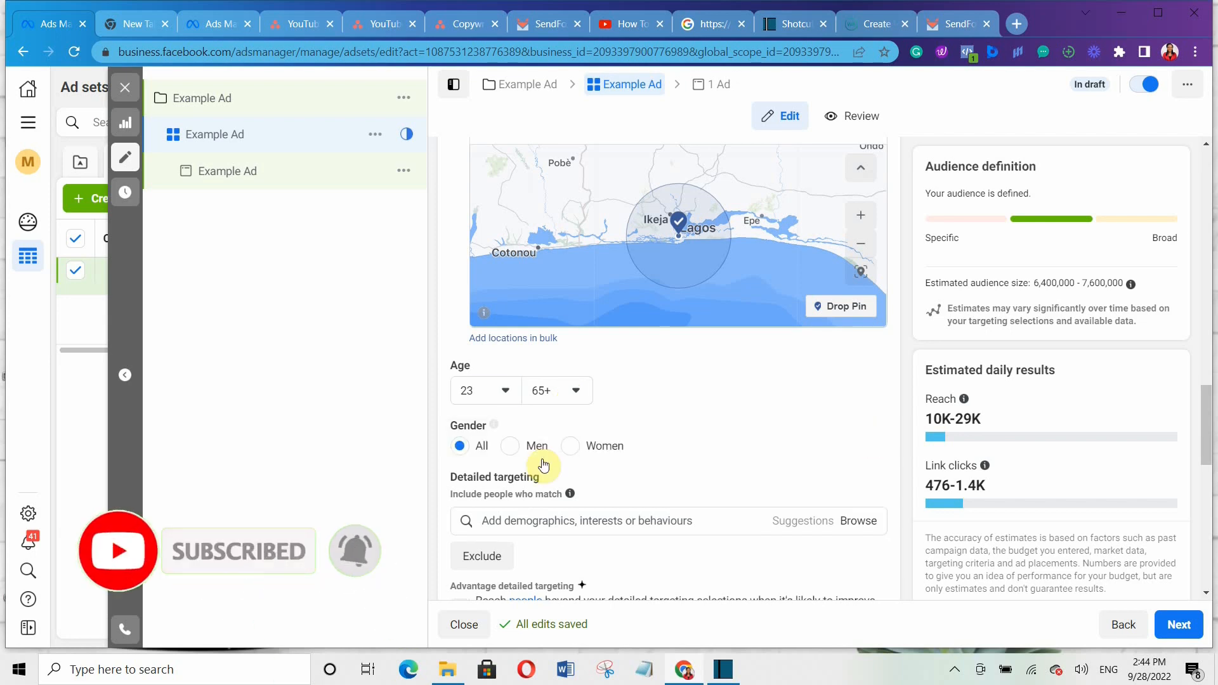
{"action": "left_click", "coordinate": [511, 447]}
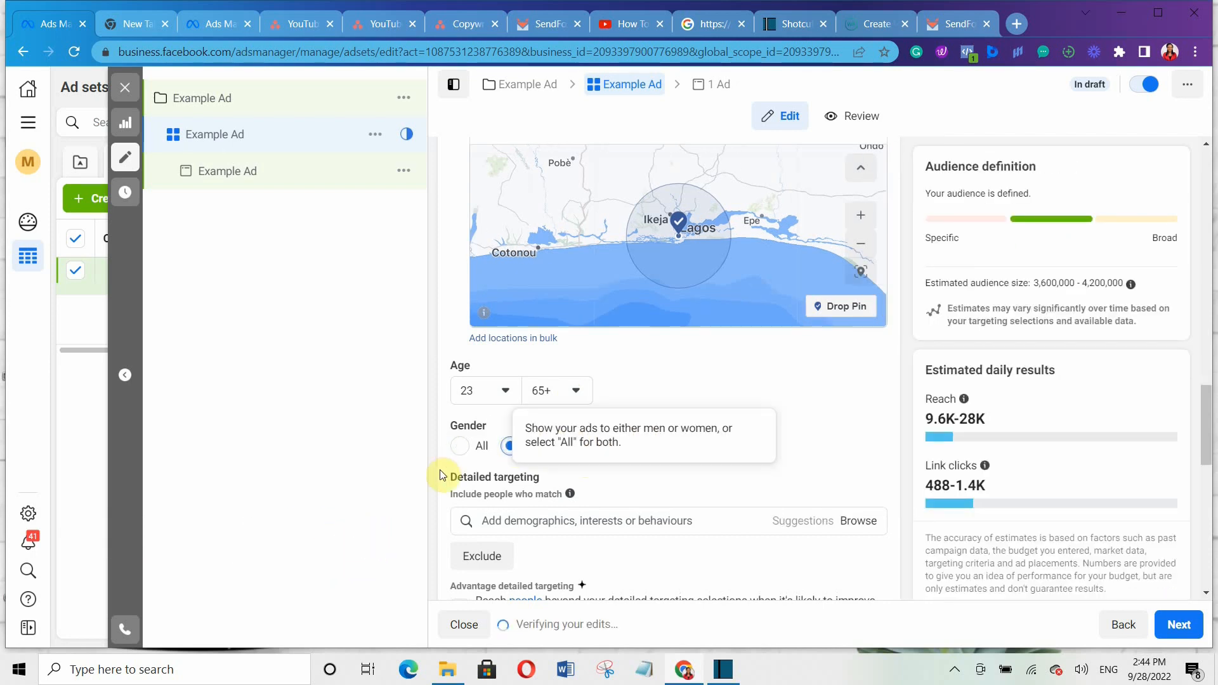
{"action": "left_click", "coordinate": [459, 449]}
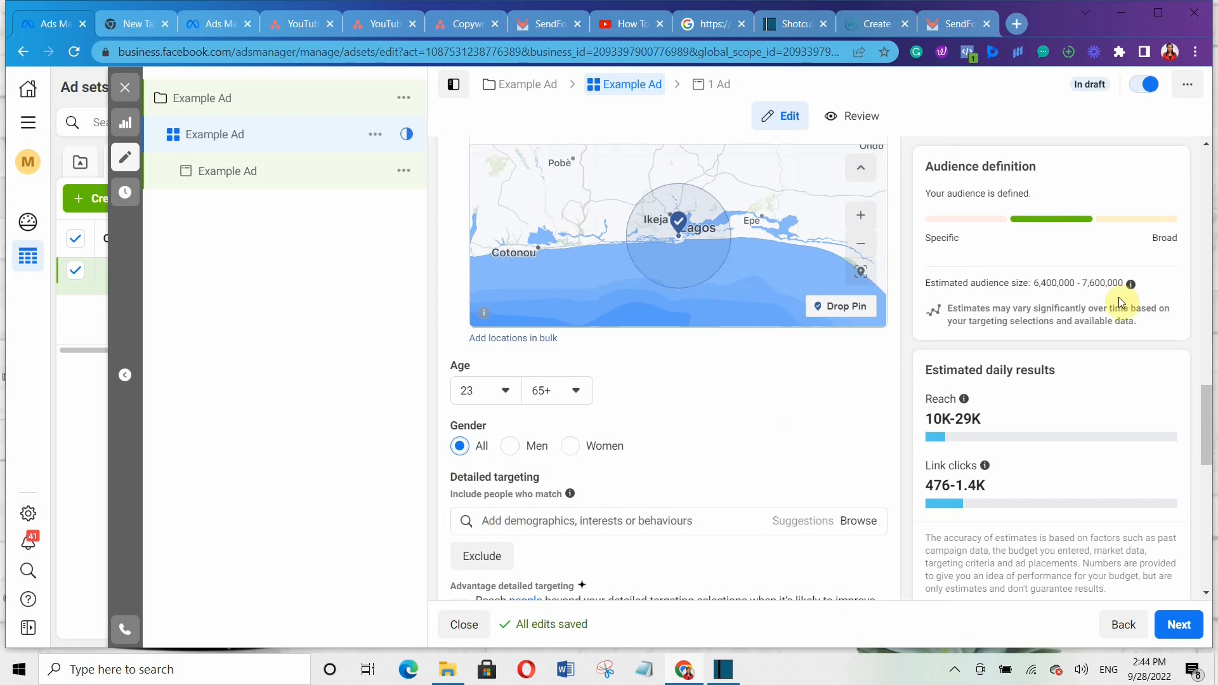
{"action": "left_click", "coordinate": [1206, 146]}
{"action": "scroll", "coordinate": [1207, 145], "scroll_direction": "up", "scroll_amount": 3}
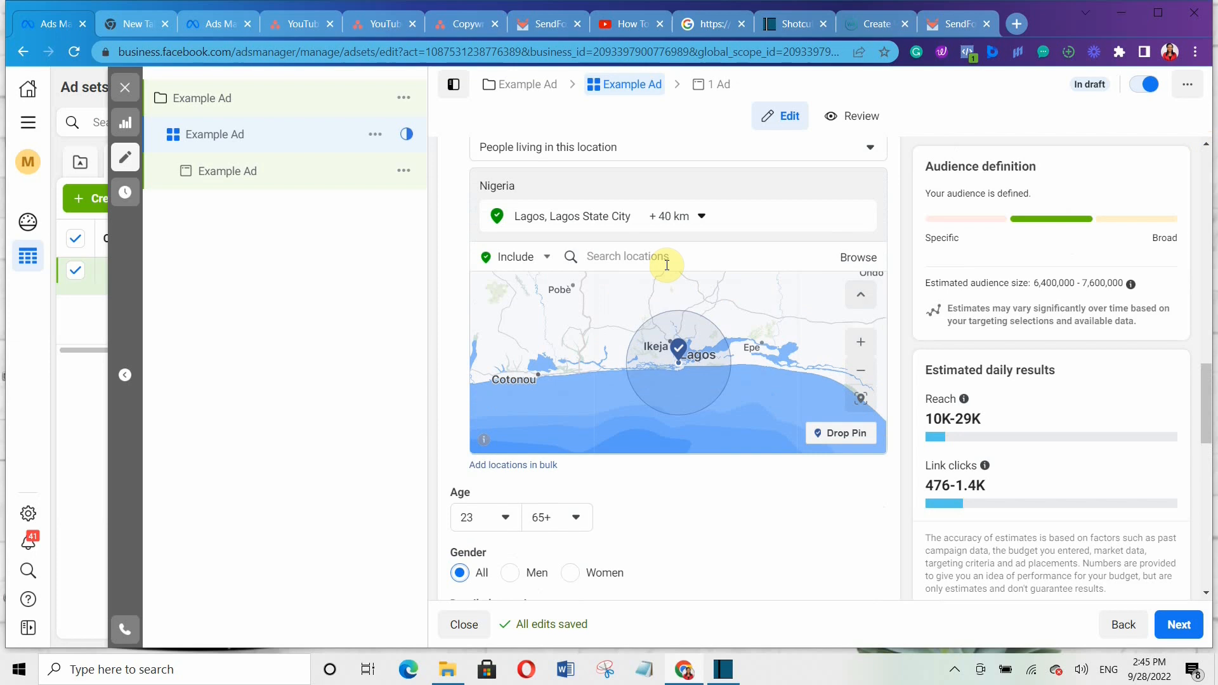
{"action": "scroll", "coordinate": [1212, 435], "scroll_direction": "down", "scroll_amount": 3}
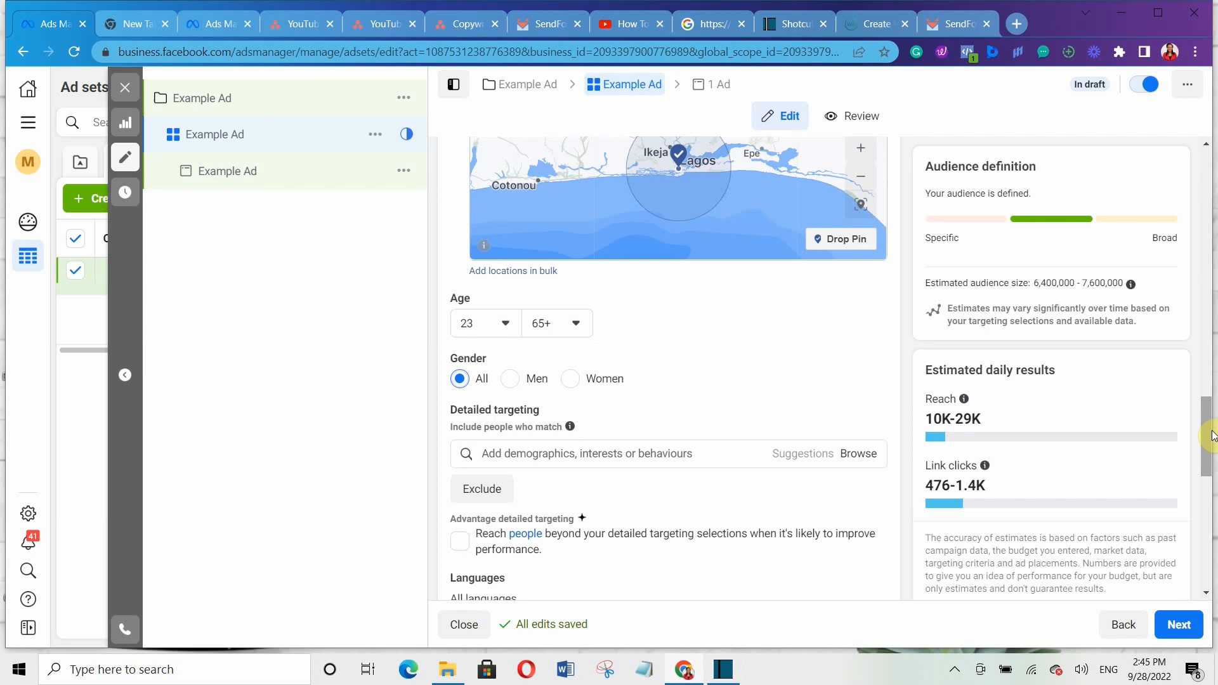
{"action": "left_click", "coordinate": [1206, 145]}
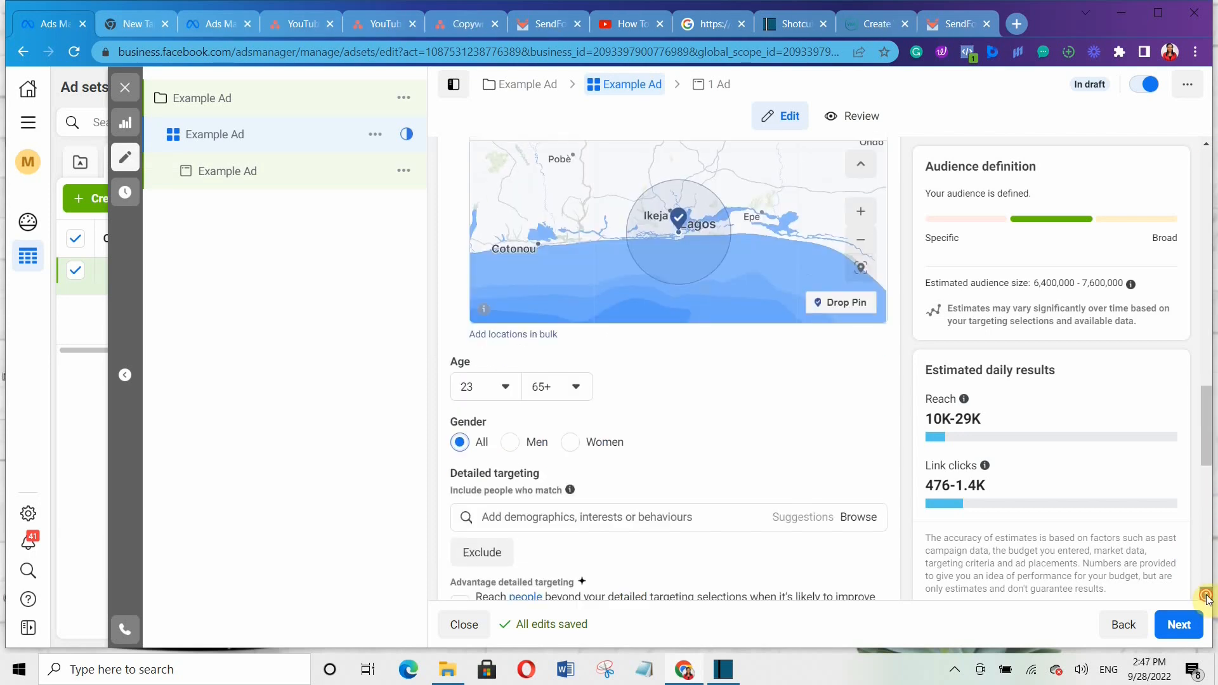
{"action": "scroll", "coordinate": [1207, 600], "scroll_direction": "down", "scroll_amount": 1}
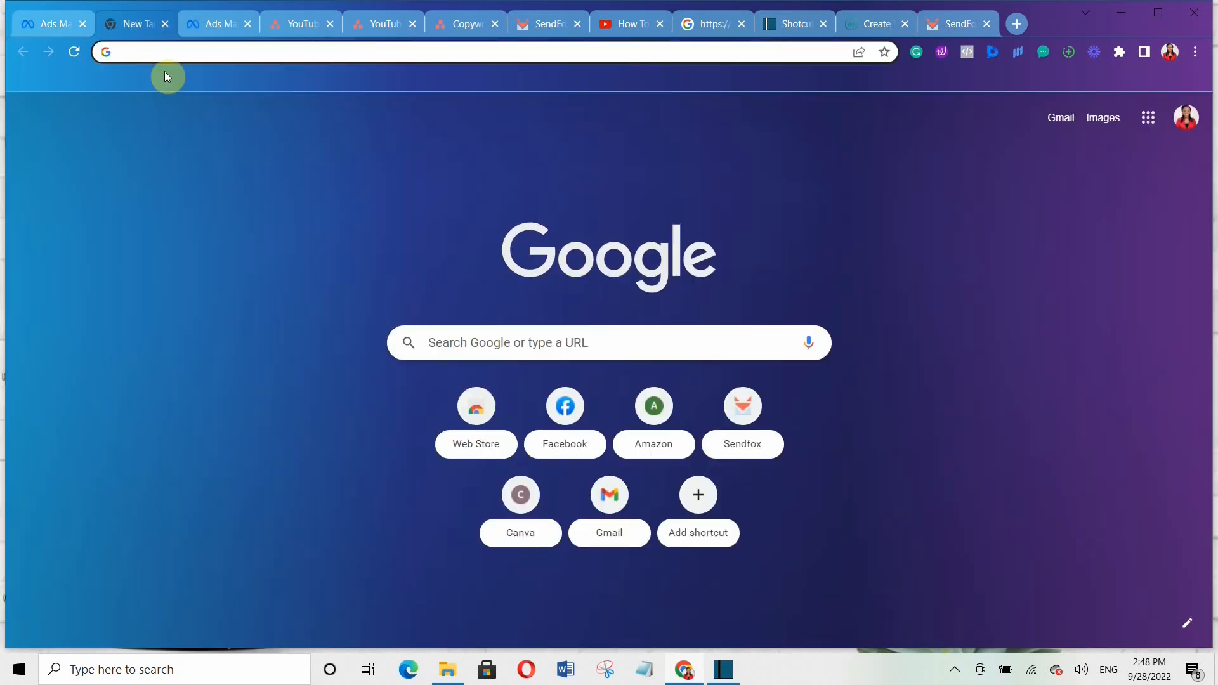
- Search Google for "Top clothing brands" in the empty browser tab and look over the results
{"action": "left_click", "coordinate": [166, 50]}
{"action": "type", "text": "Tp"}
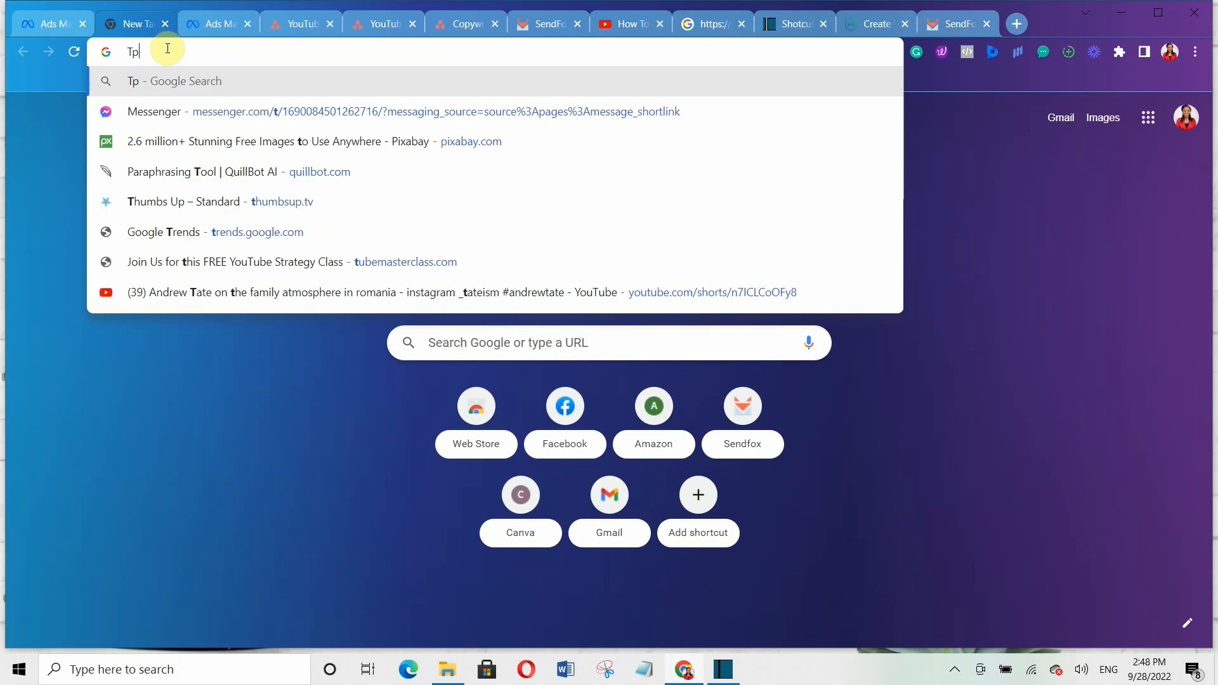
{"action": "type", "text": "o"}
{"action": "key", "text": "BackSpace"}
{"action": "key", "text": "BackSpace"}
{"action": "type", "text": "o"}
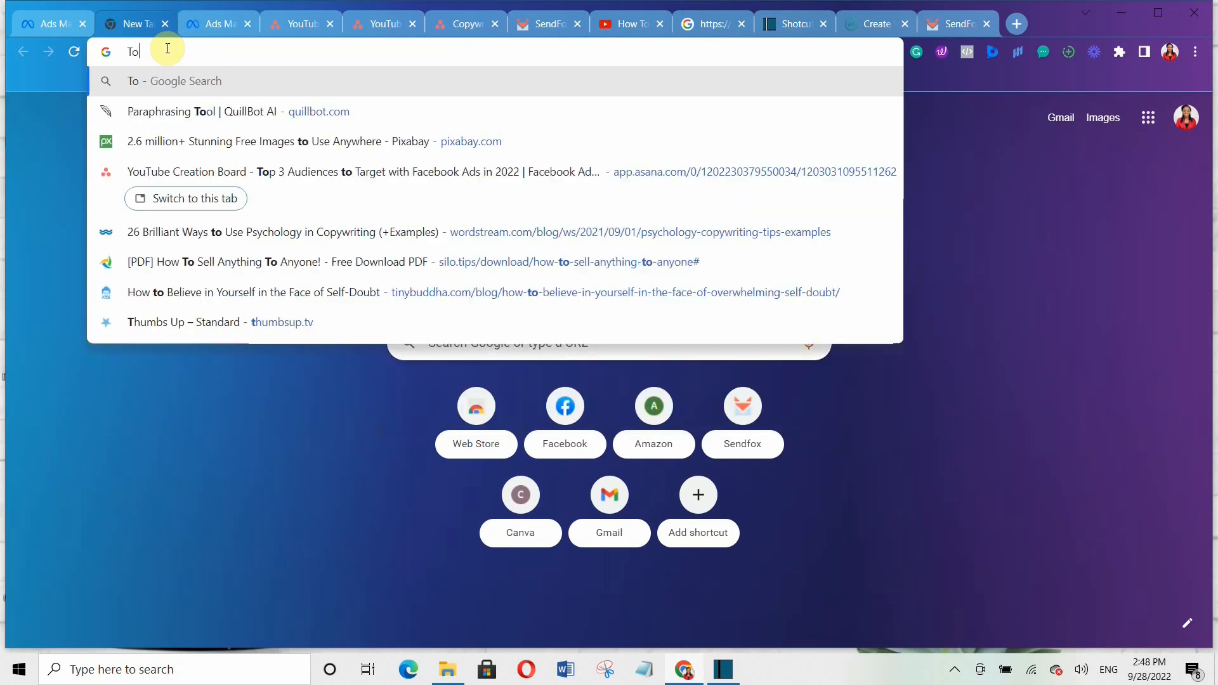
{"action": "type", "text": "p clothin"}
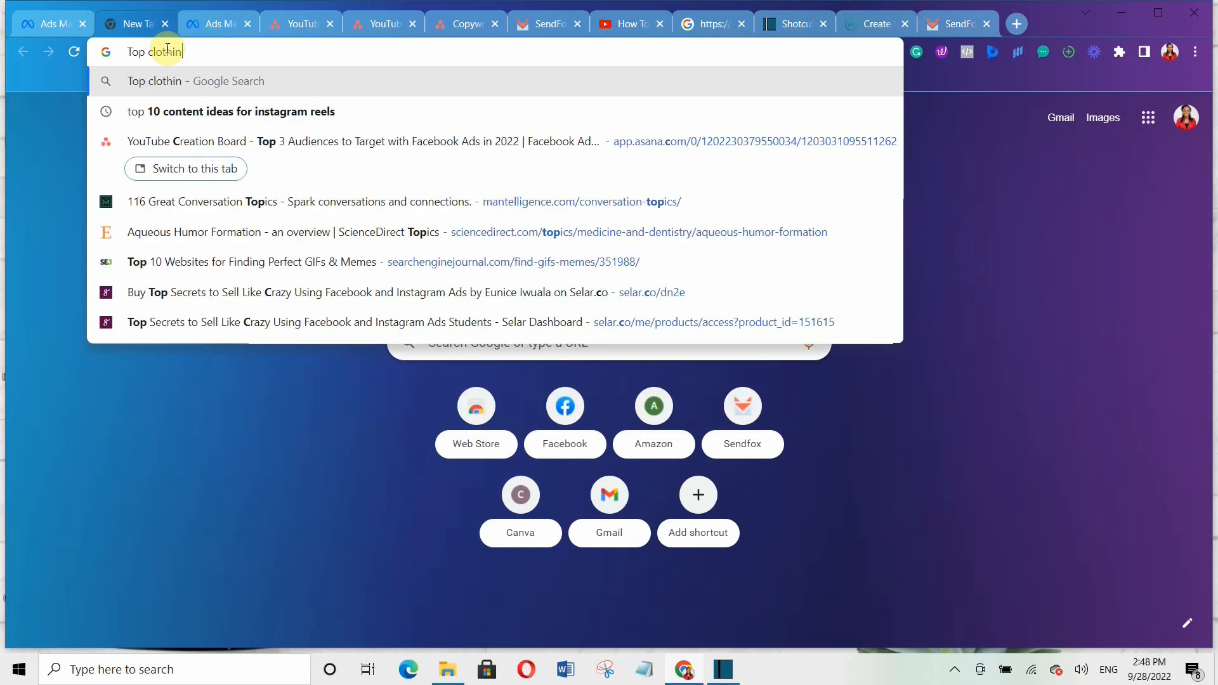
{"action": "type", "text": "g brands"}
{"action": "key", "text": "Return"}
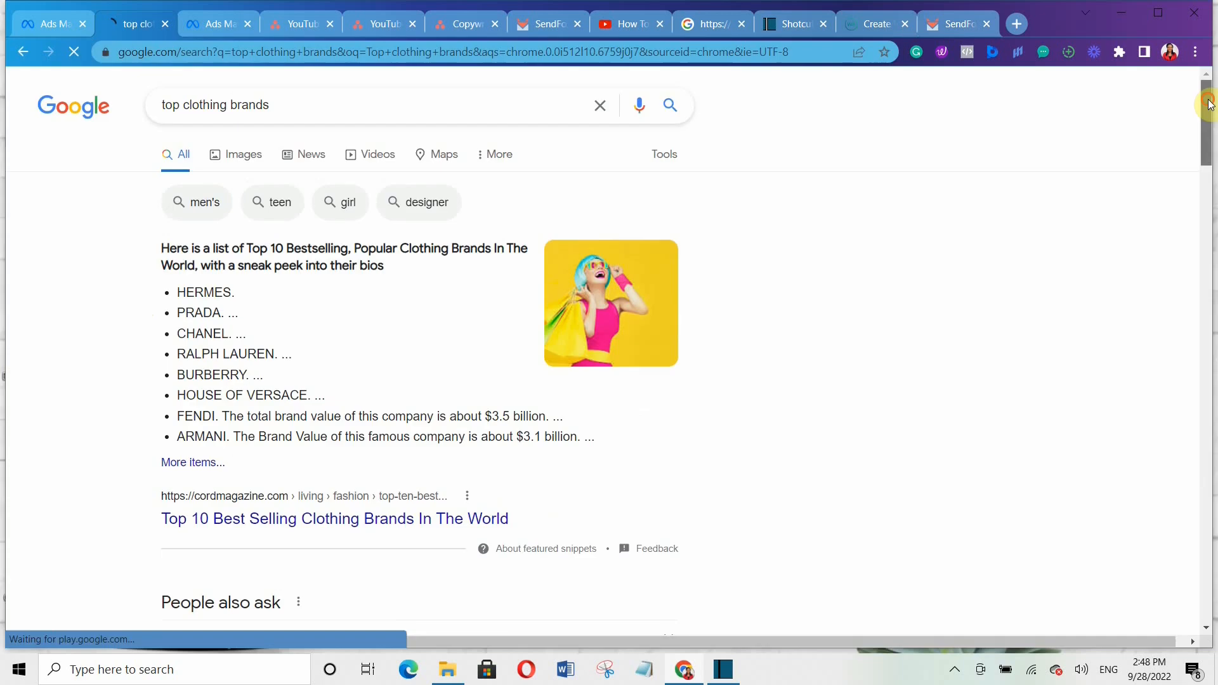
{"action": "left_click_drag", "start_coordinate": [1208, 103], "coordinate": [1213, 235]}
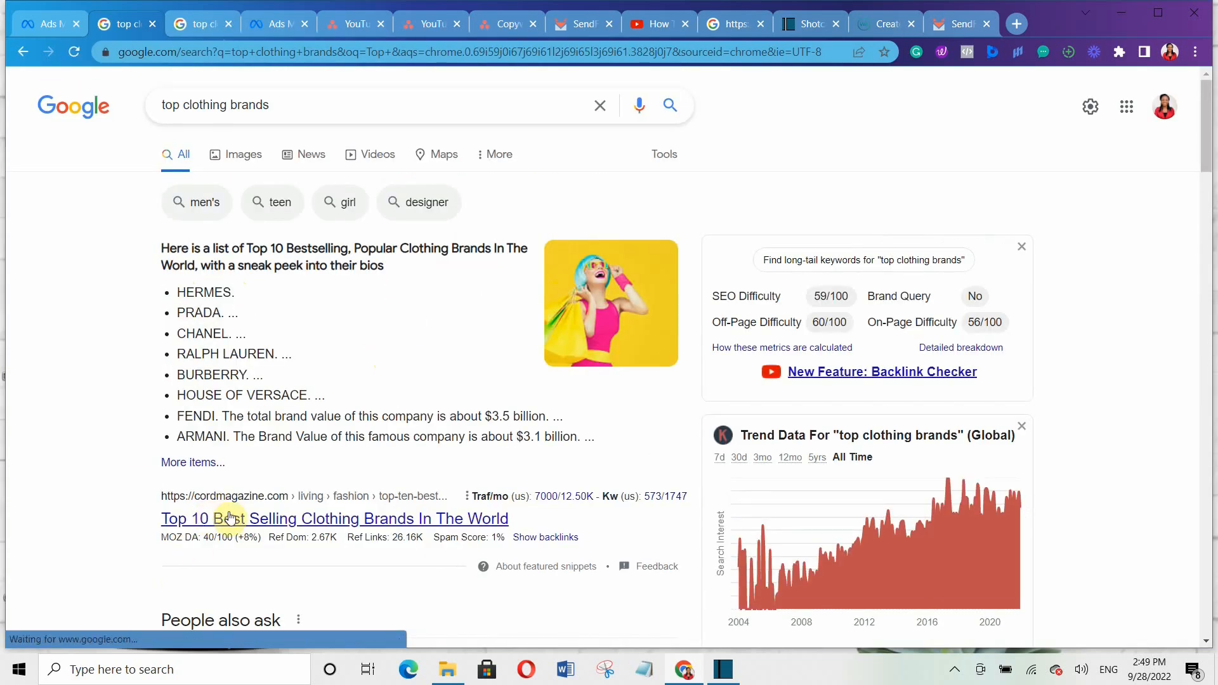
- Open the result "Top 10 Best Selling Clothing Brands In The World" in a separate tab and switch to it
{"action": "right_click", "coordinate": [230, 519]}
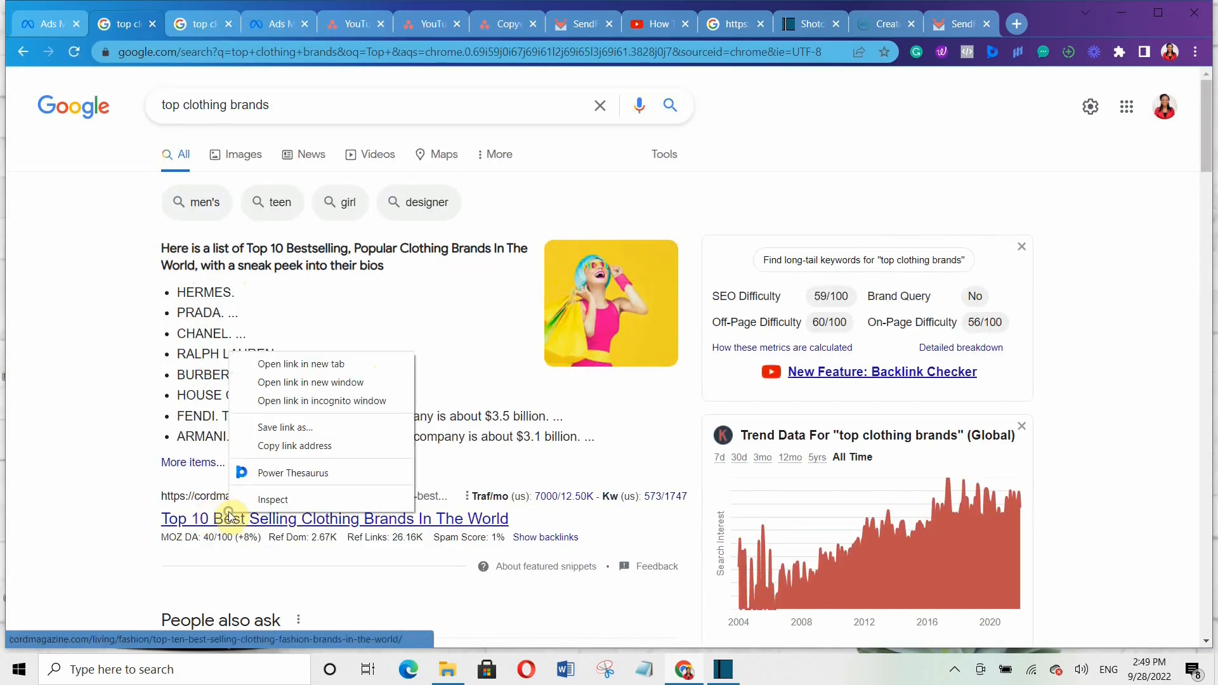
{"action": "left_click", "coordinate": [289, 364]}
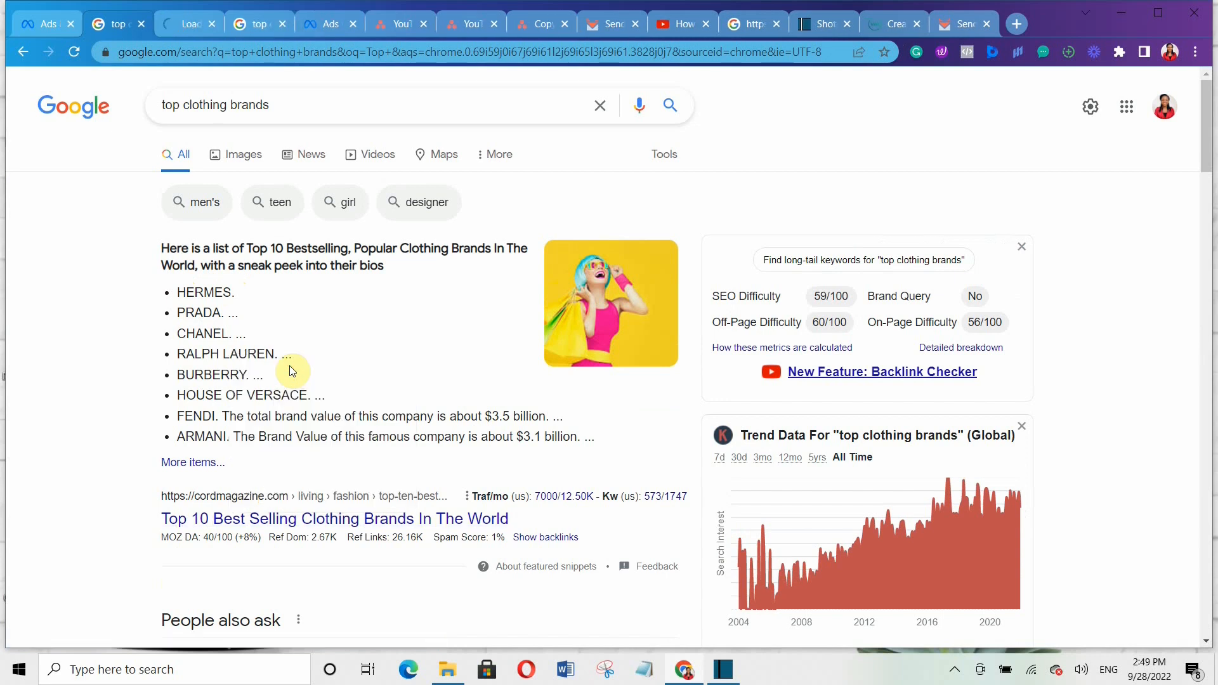
{"action": "left_click", "coordinate": [188, 23]}
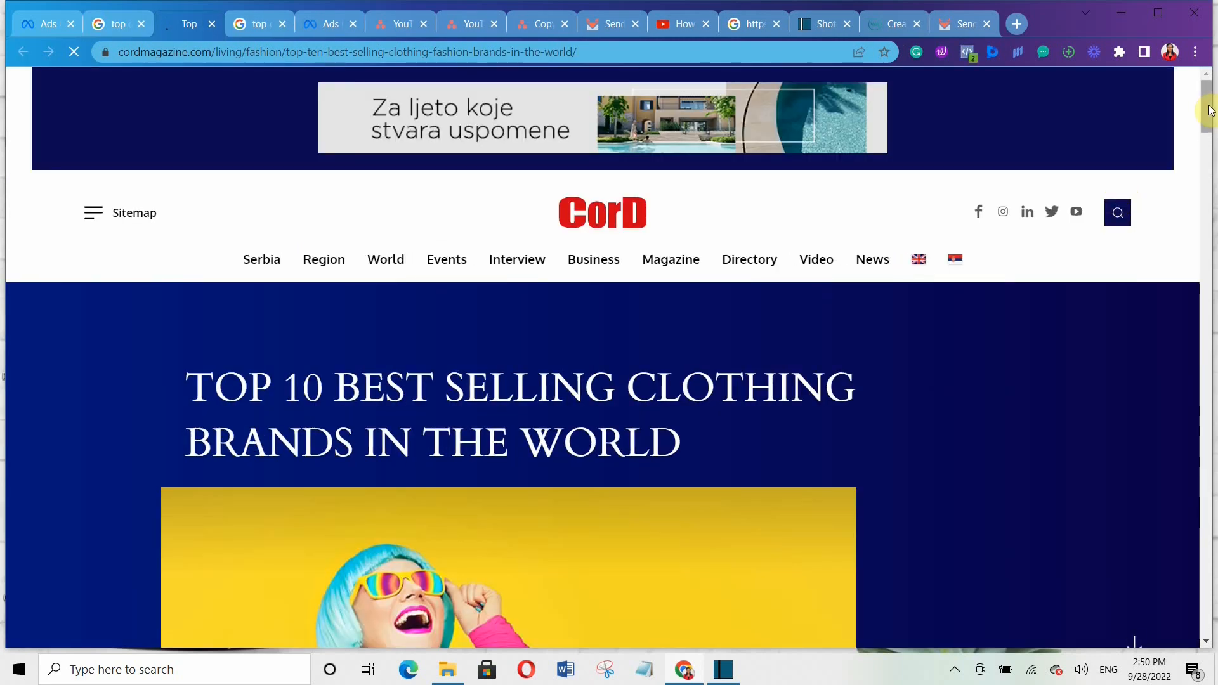
- Copy the brand name FENDI from the ninth entry of the clothing brands article
{"action": "left_click_drag", "start_coordinate": [1207, 110], "coordinate": [1213, 265]}
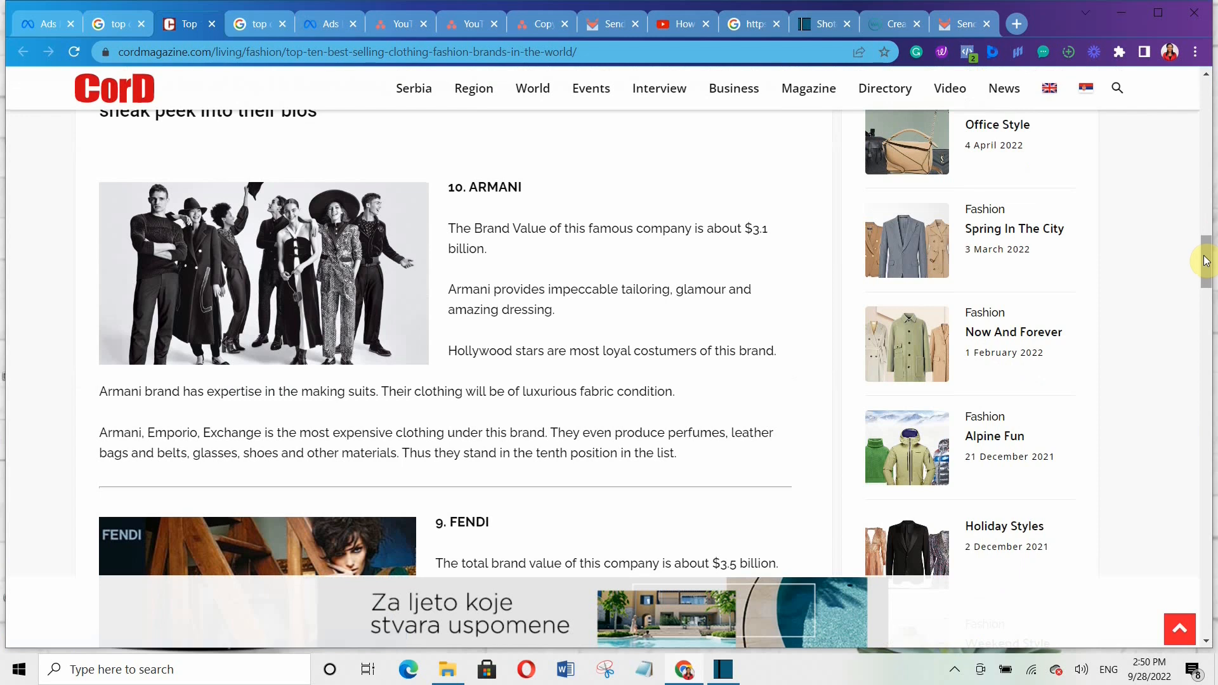
{"action": "scroll", "coordinate": [1206, 260], "scroll_direction": "down", "scroll_amount": 2}
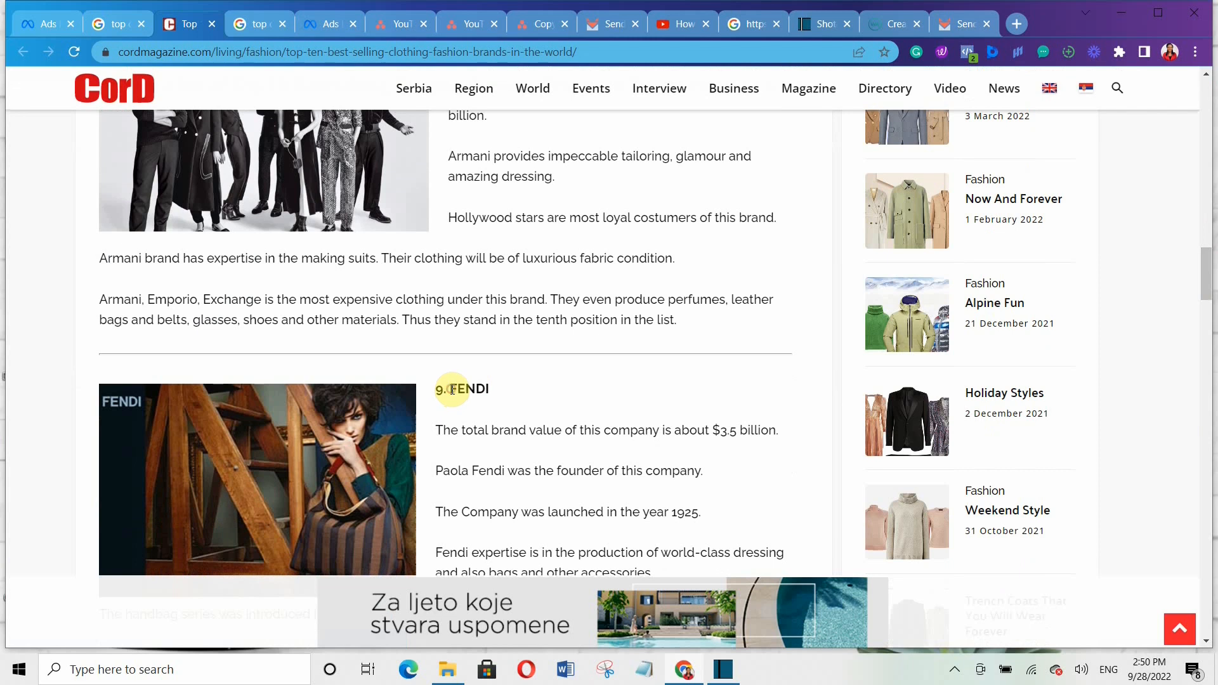
{"action": "left_click_drag", "start_coordinate": [452, 390], "coordinate": [517, 386]}
{"action": "right_click", "coordinate": [485, 392]}
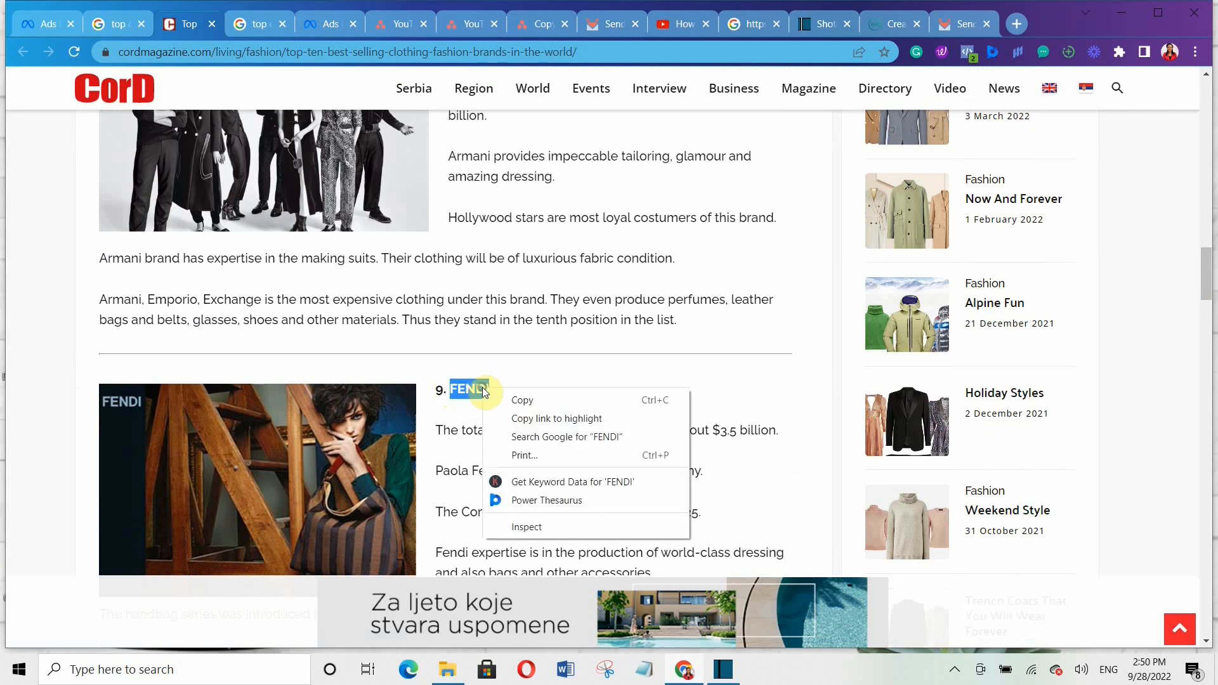
{"action": "left_click", "coordinate": [498, 394]}
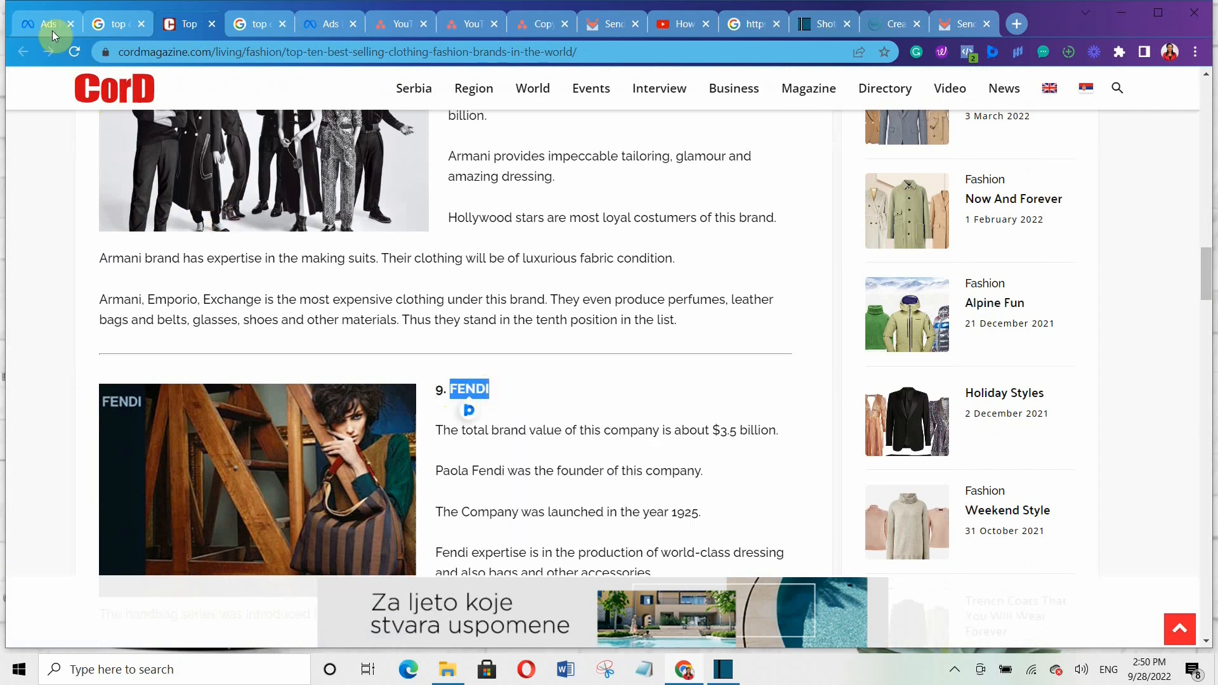
- Return to Ads Manager, paste FENDI into the detailed targeting search, and add the Fendi interest
{"action": "left_click", "coordinate": [38, 23]}
{"action": "left_click", "coordinate": [502, 290]}
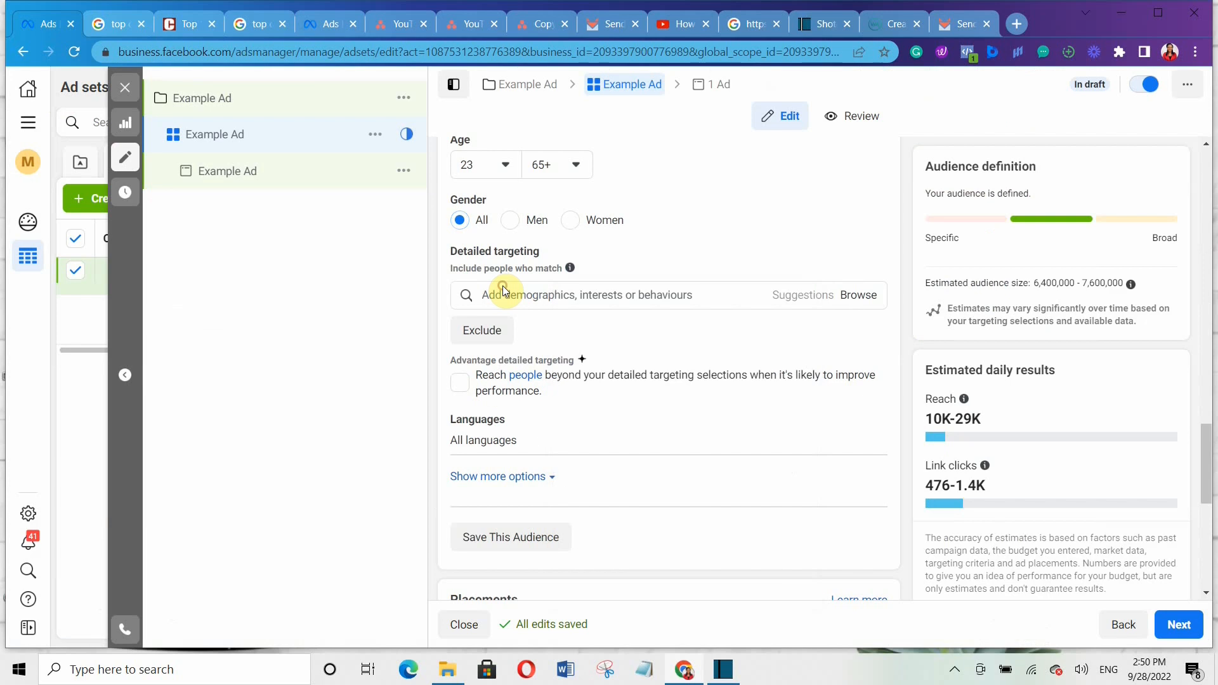
{"action": "left_click", "coordinate": [499, 293]}
{"action": "right_click", "coordinate": [497, 293]}
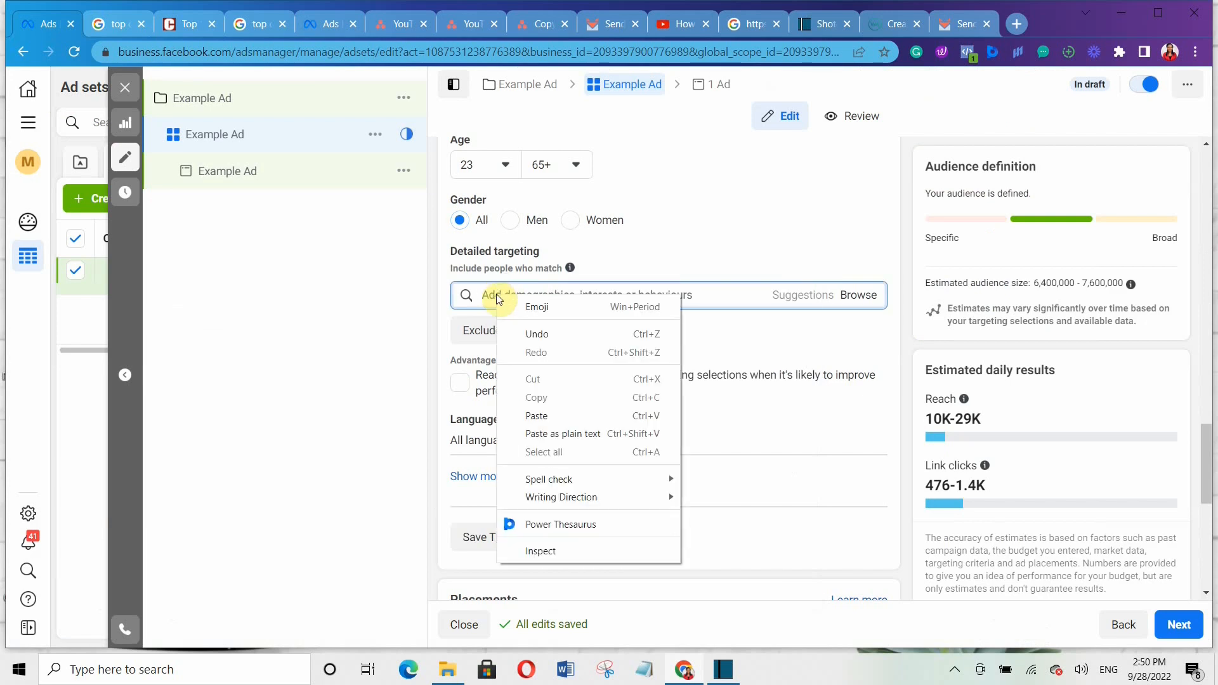
{"action": "left_click", "coordinate": [537, 416]}
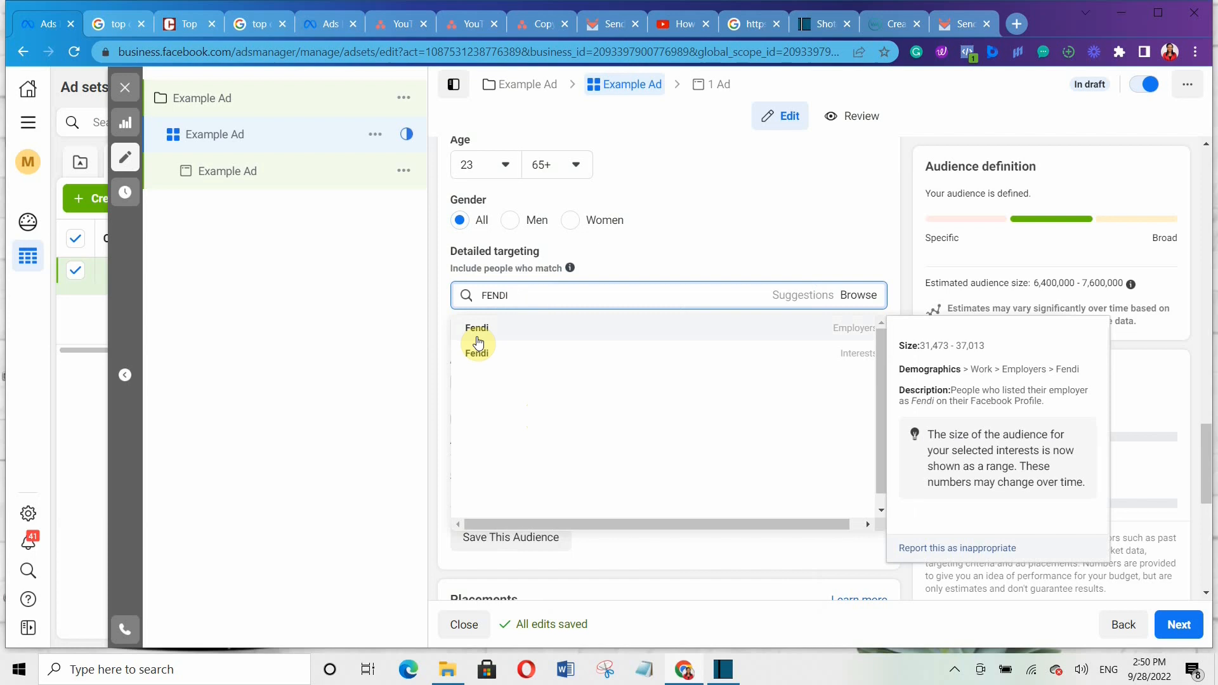
{"action": "left_click", "coordinate": [501, 360]}
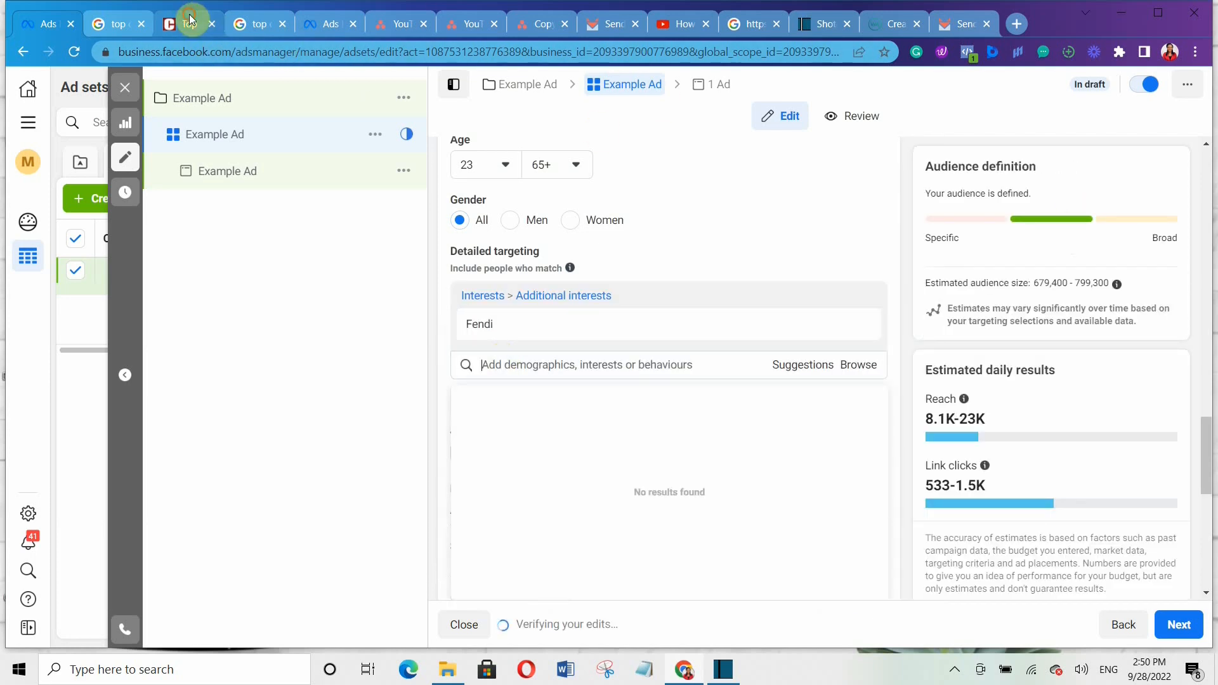
- Go back to the clothing brands article and copy the brand name CHANEL from its fifth entry
{"action": "left_click", "coordinate": [189, 24]}
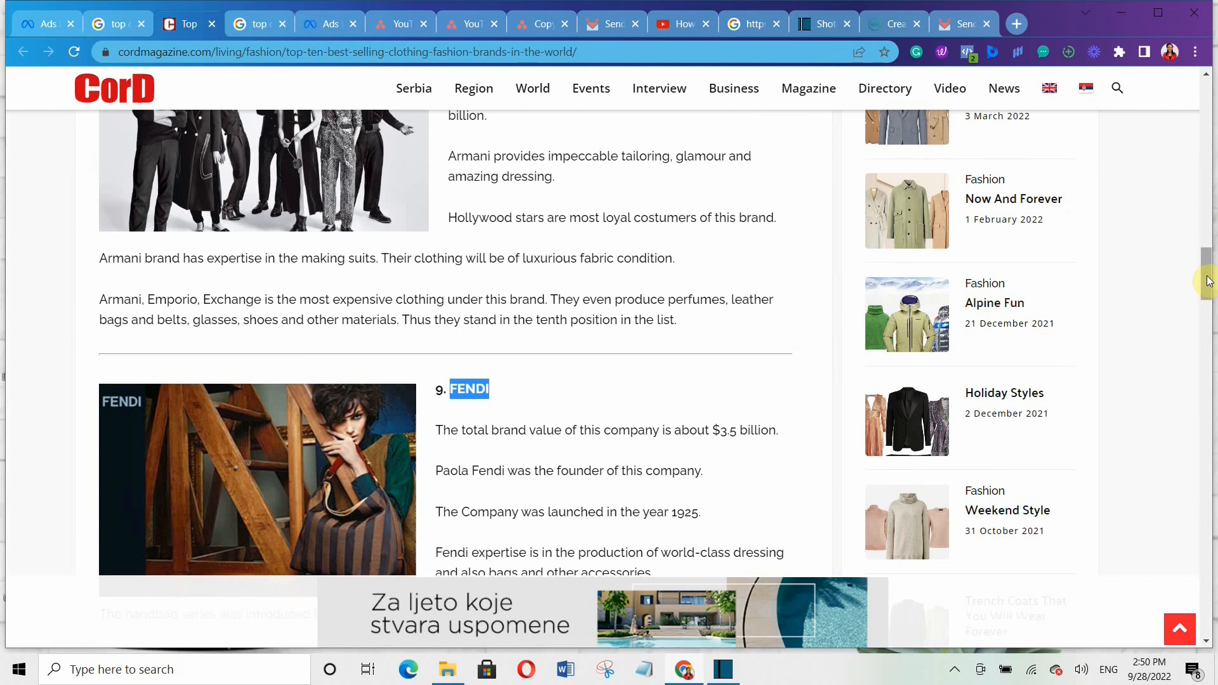
{"action": "left_click_drag", "start_coordinate": [1207, 280], "coordinate": [1212, 421]}
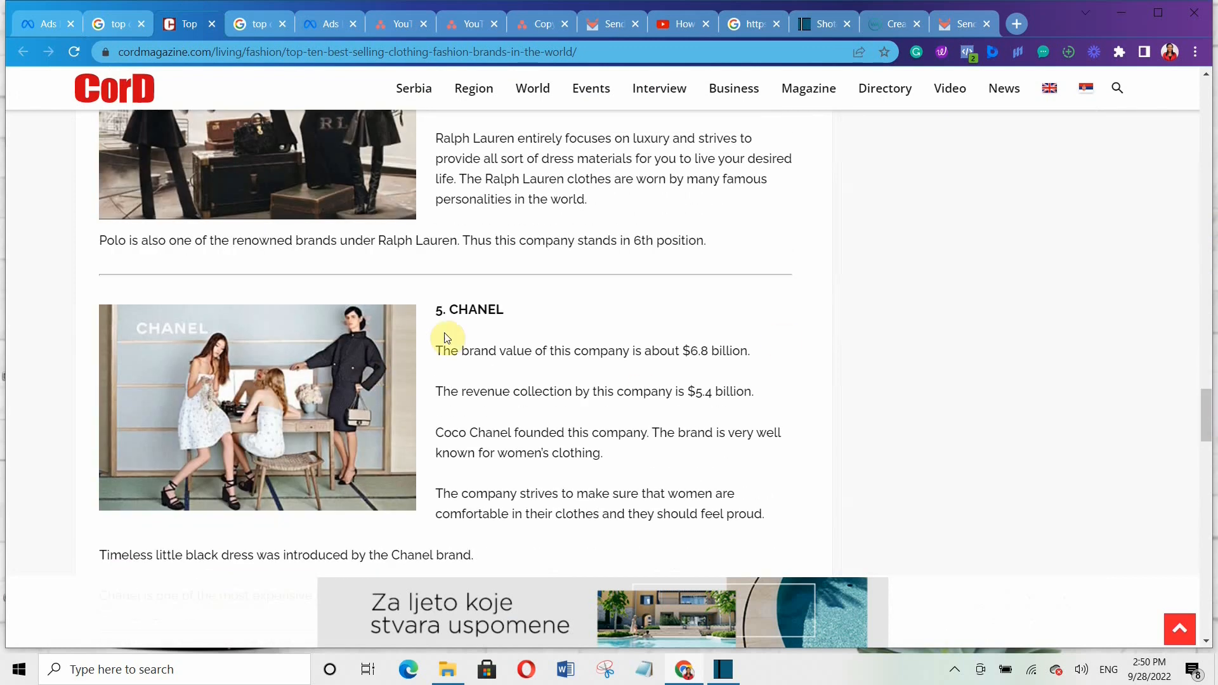
{"action": "left_click_drag", "start_coordinate": [446, 308], "coordinate": [498, 309]}
{"action": "right_click", "coordinate": [498, 307]}
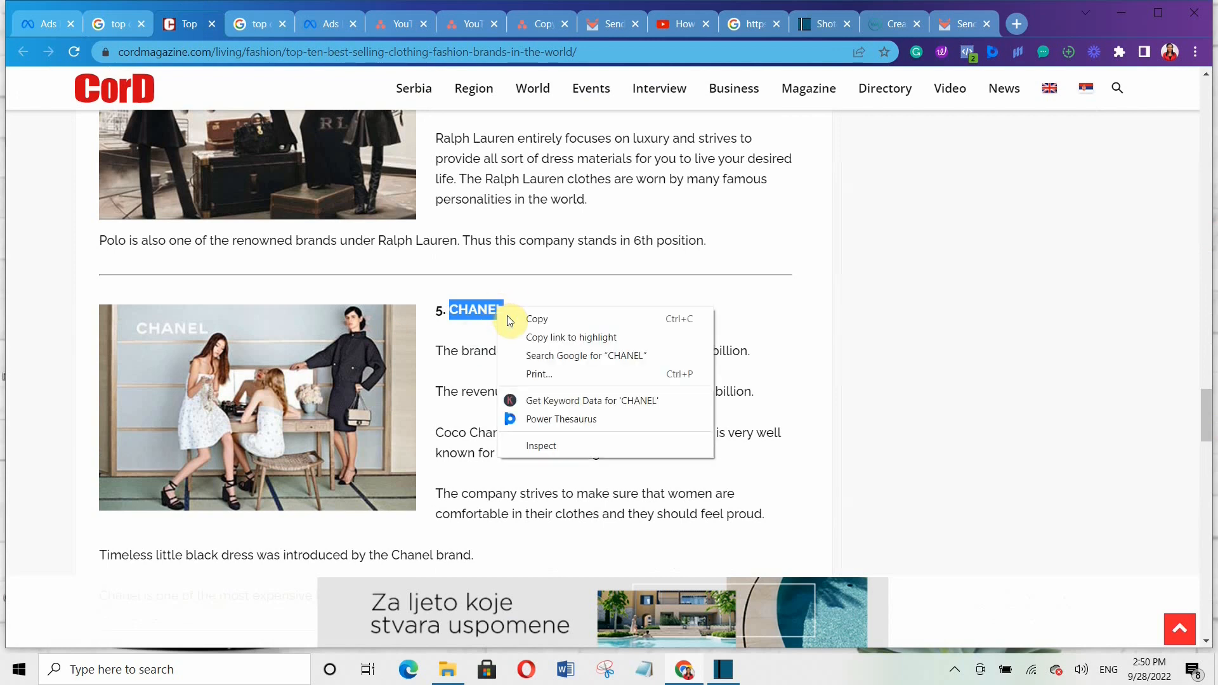
{"action": "left_click", "coordinate": [511, 320]}
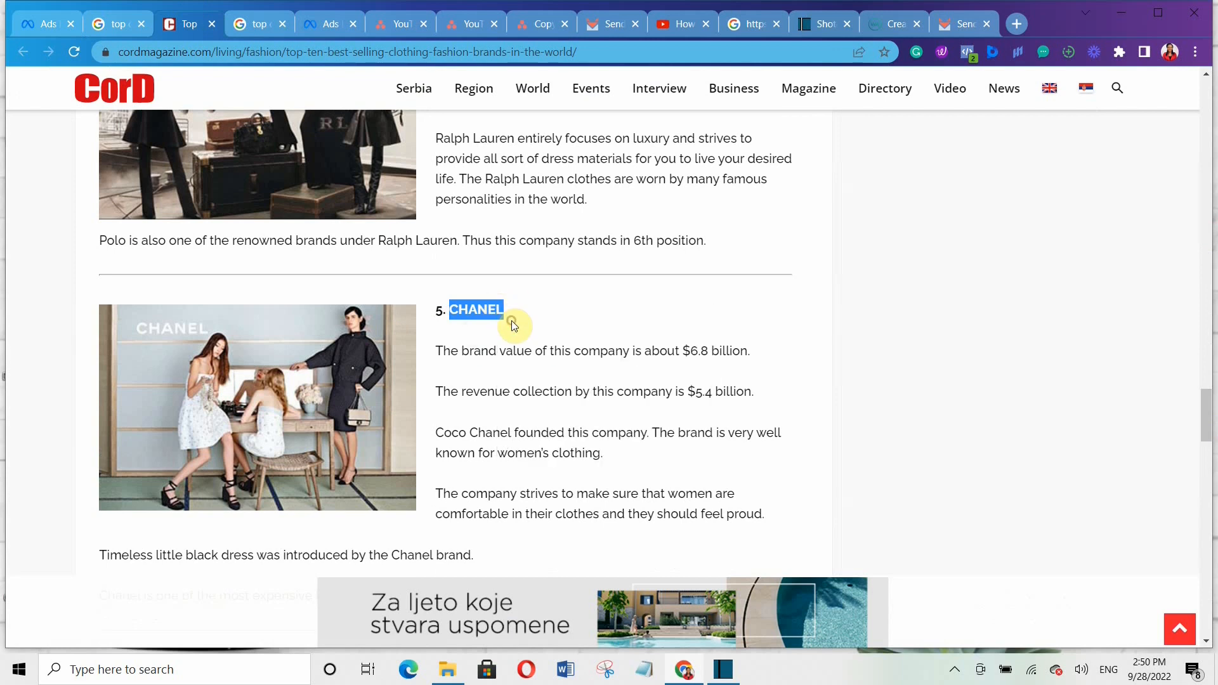
- Return to Ads Manager, look up the pasted name CHANEL in detailed targeting, and add the Chanel interest
{"action": "left_click", "coordinate": [37, 24]}
{"action": "left_click", "coordinate": [494, 366]}
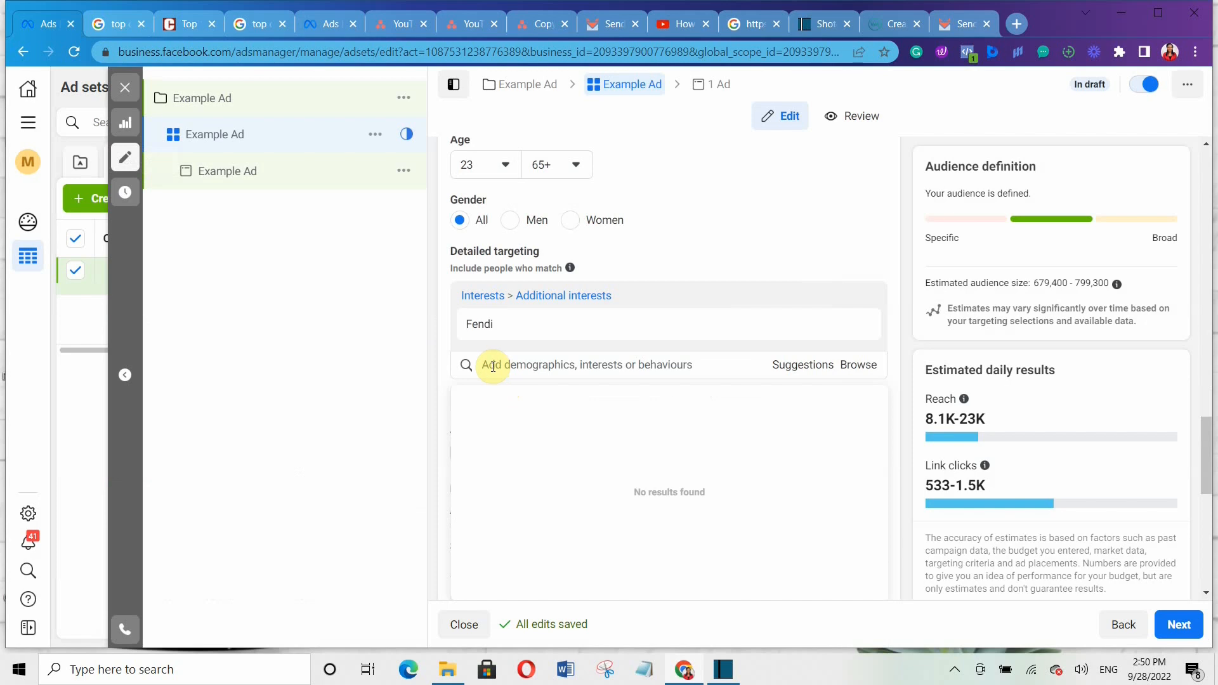
{"action": "right_click", "coordinate": [492, 366]}
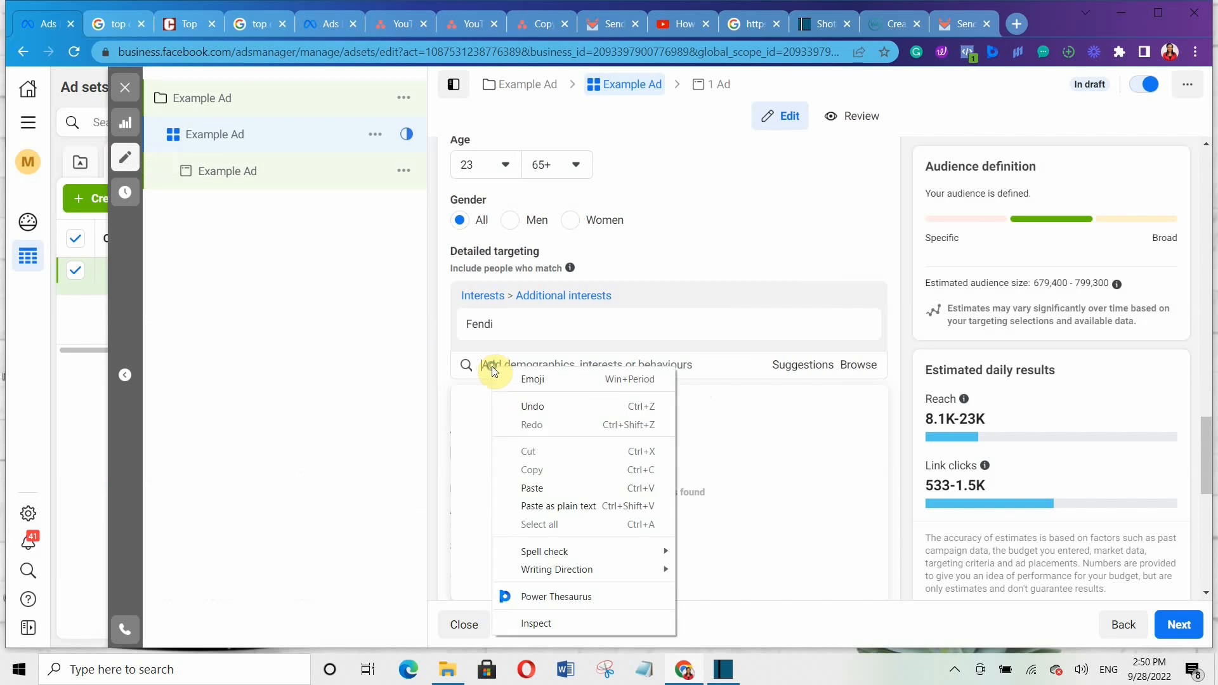
{"action": "left_click", "coordinate": [522, 488]}
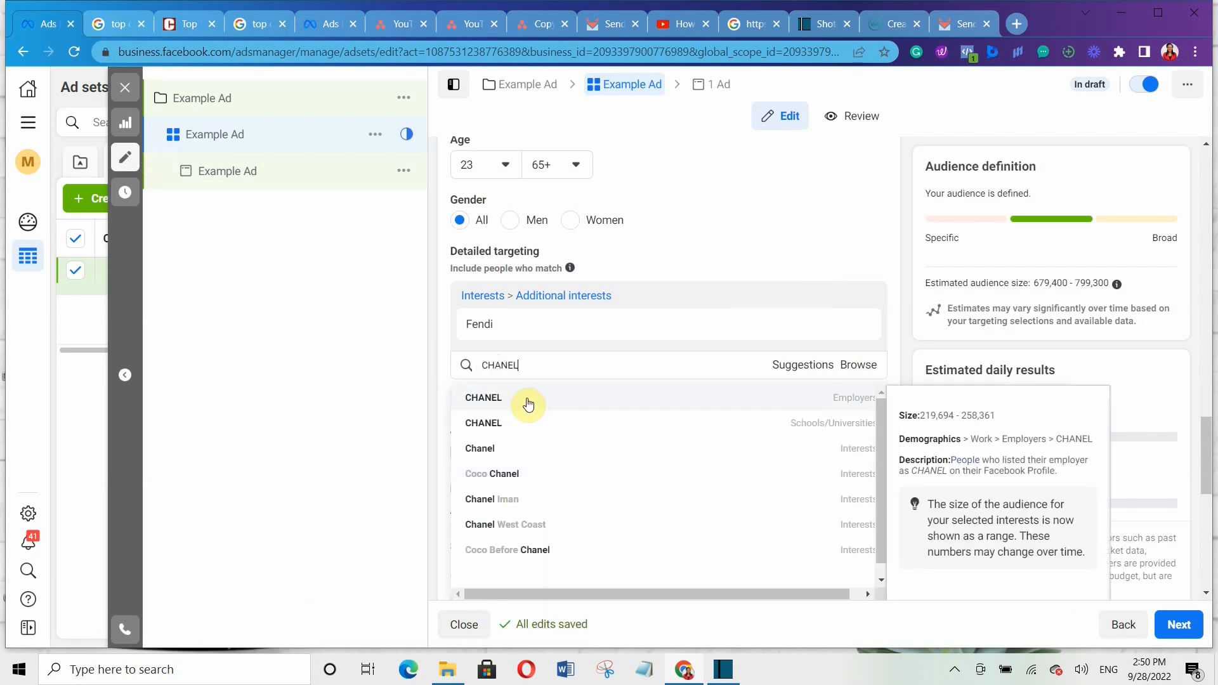
{"action": "left_click", "coordinate": [500, 447]}
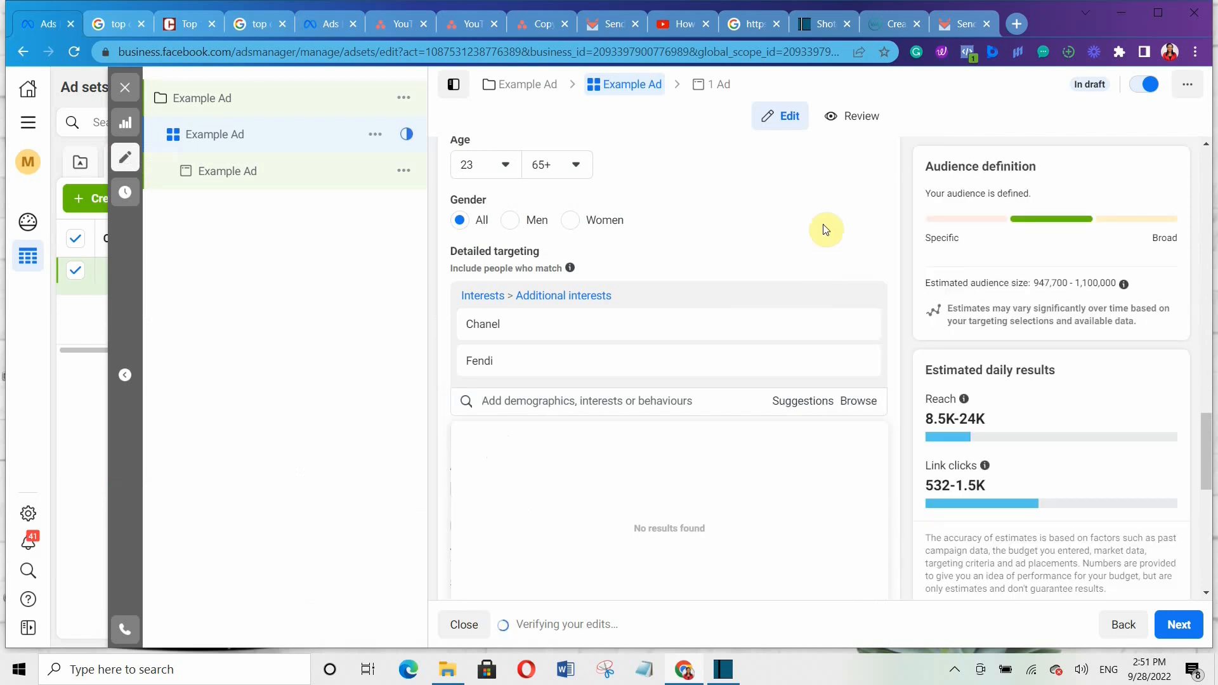
{"action": "left_click", "coordinate": [1205, 151]}
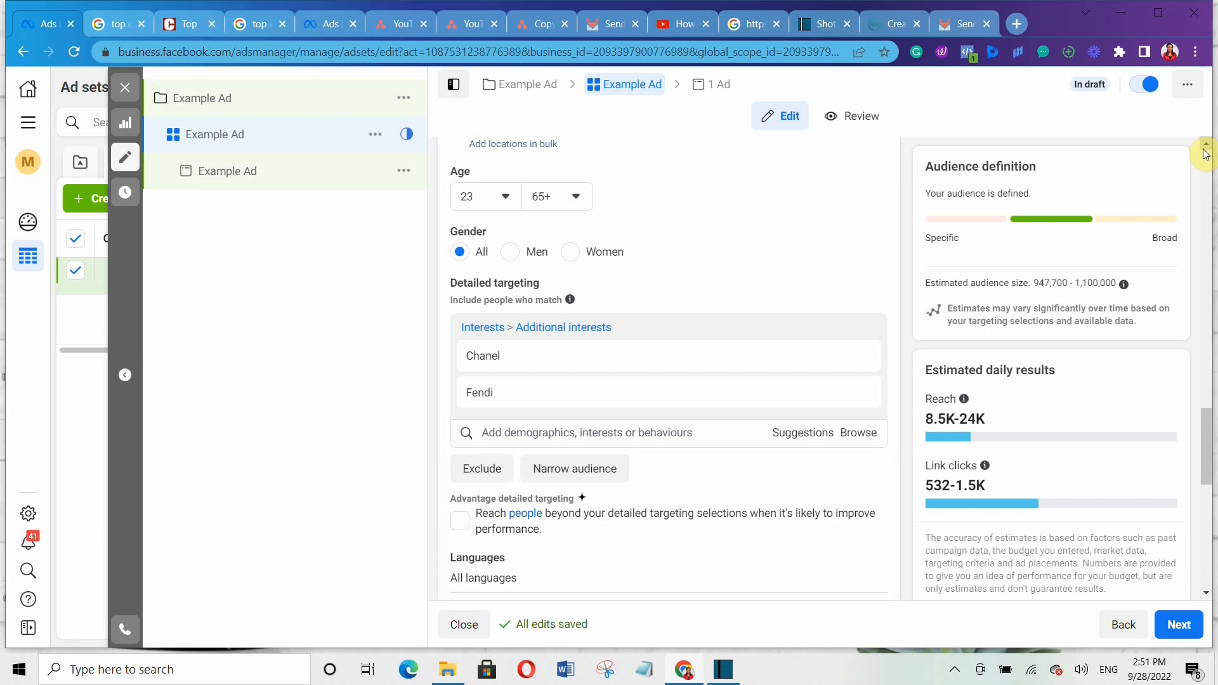
- Add the interests Louis Vuitton and Versace from the detailed targeting suggestions and close the suggestion list
{"action": "left_click", "coordinate": [489, 435]}
{"action": "scroll", "coordinate": [793, 349], "scroll_direction": "down", "scroll_amount": 3}
{"action": "left_click", "coordinate": [792, 248]}
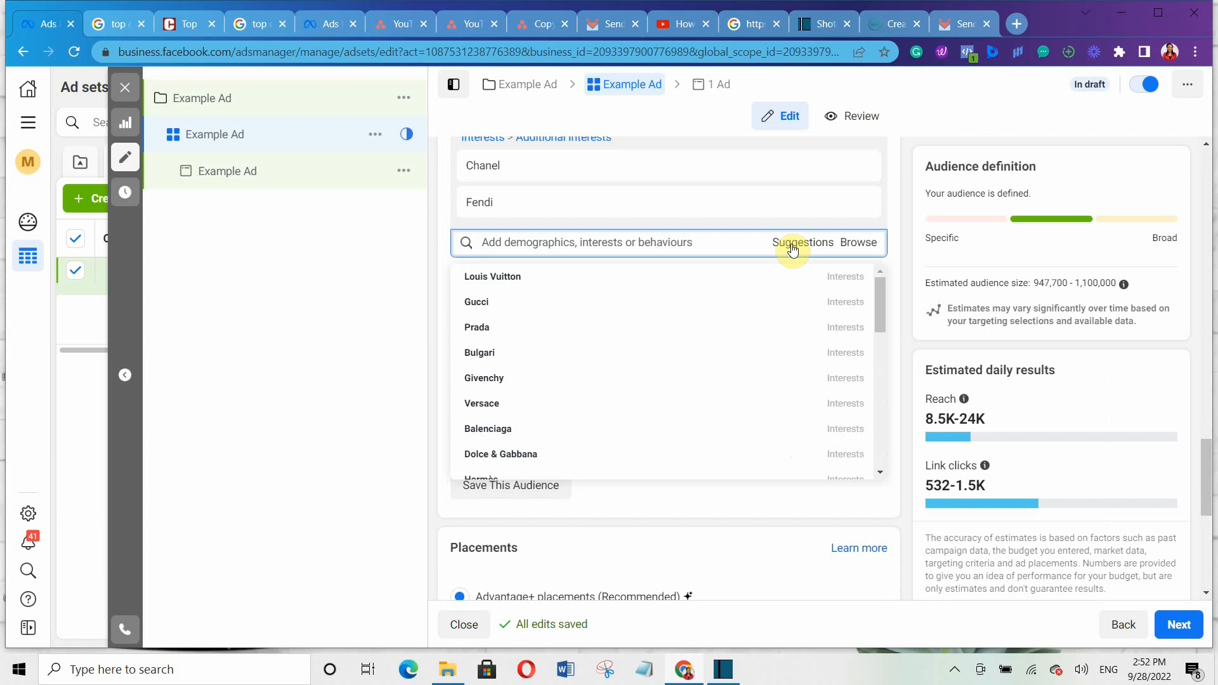
{"action": "mouse_move", "coordinate": [521, 287]}
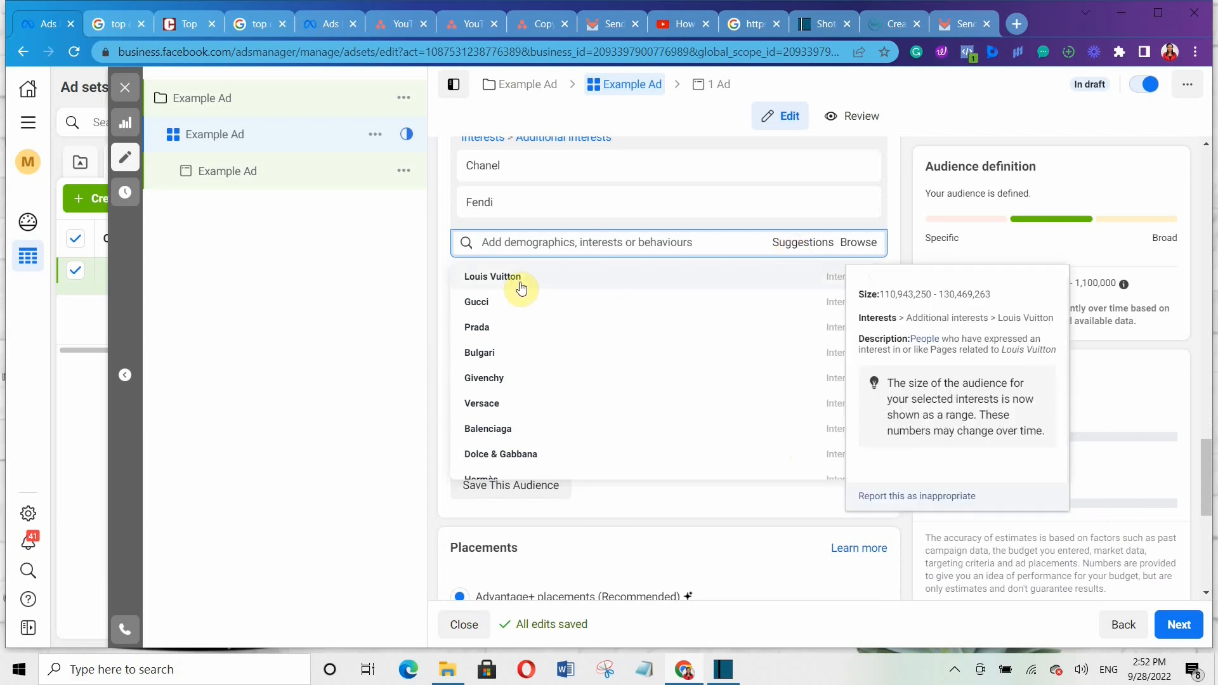
{"action": "left_click", "coordinate": [521, 282]}
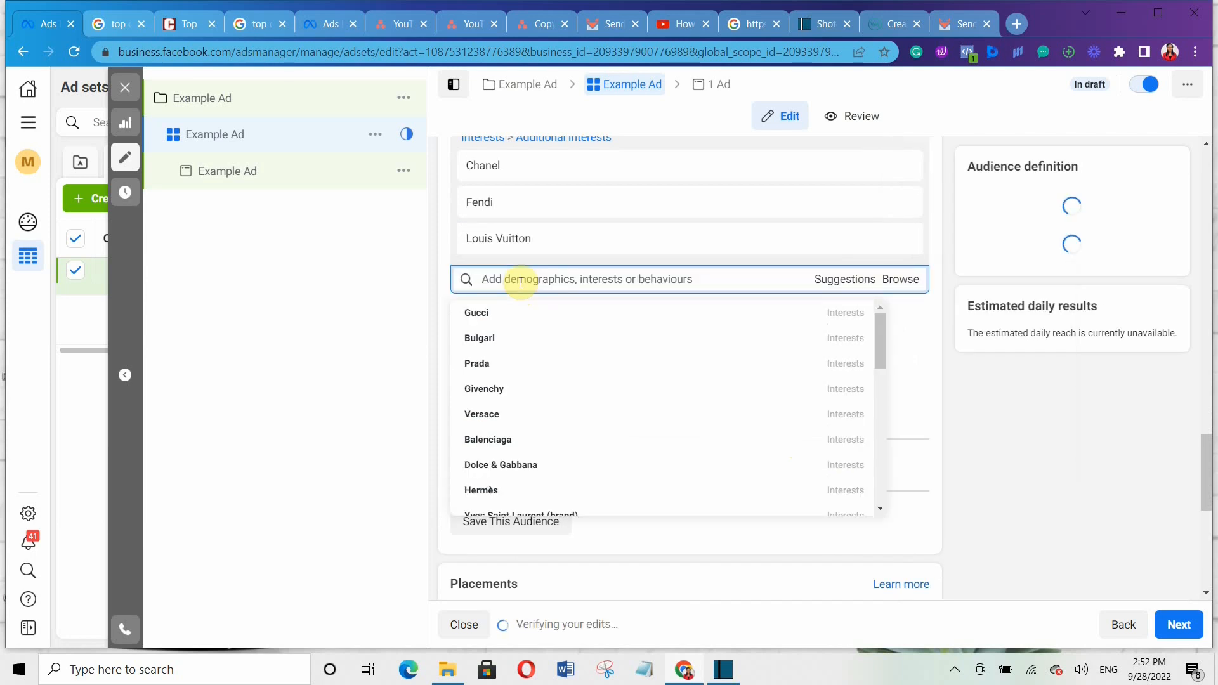
{"action": "mouse_move", "coordinate": [501, 361]}
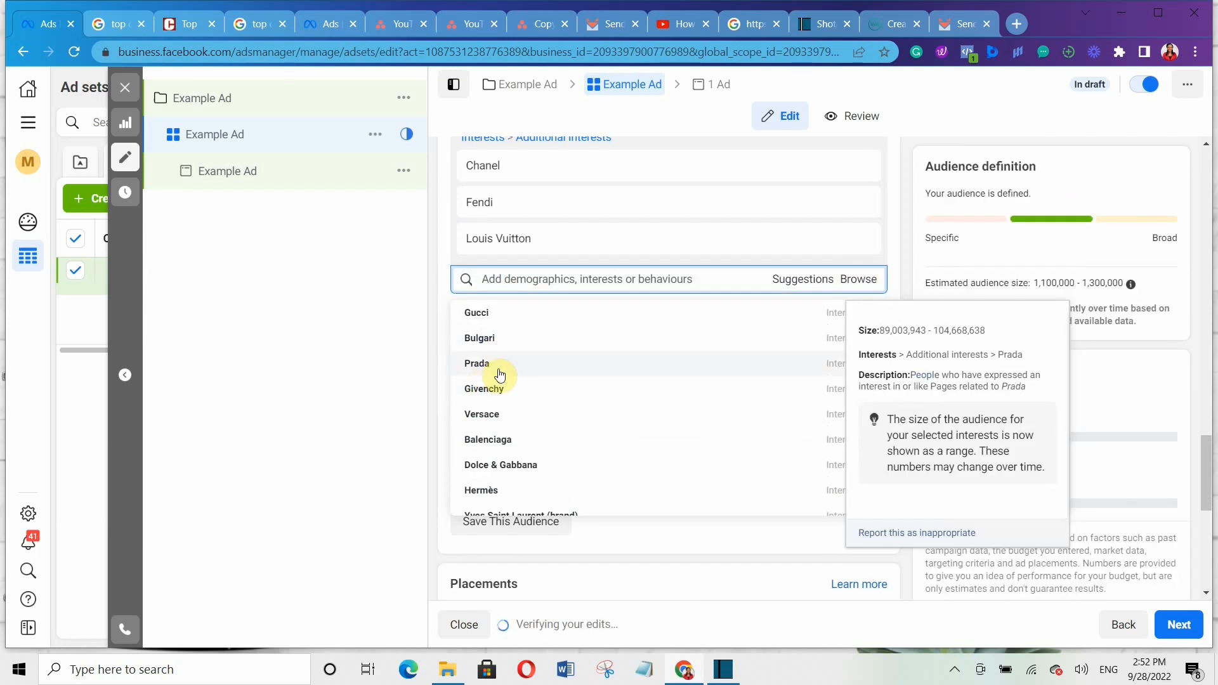
{"action": "left_click", "coordinate": [511, 416]}
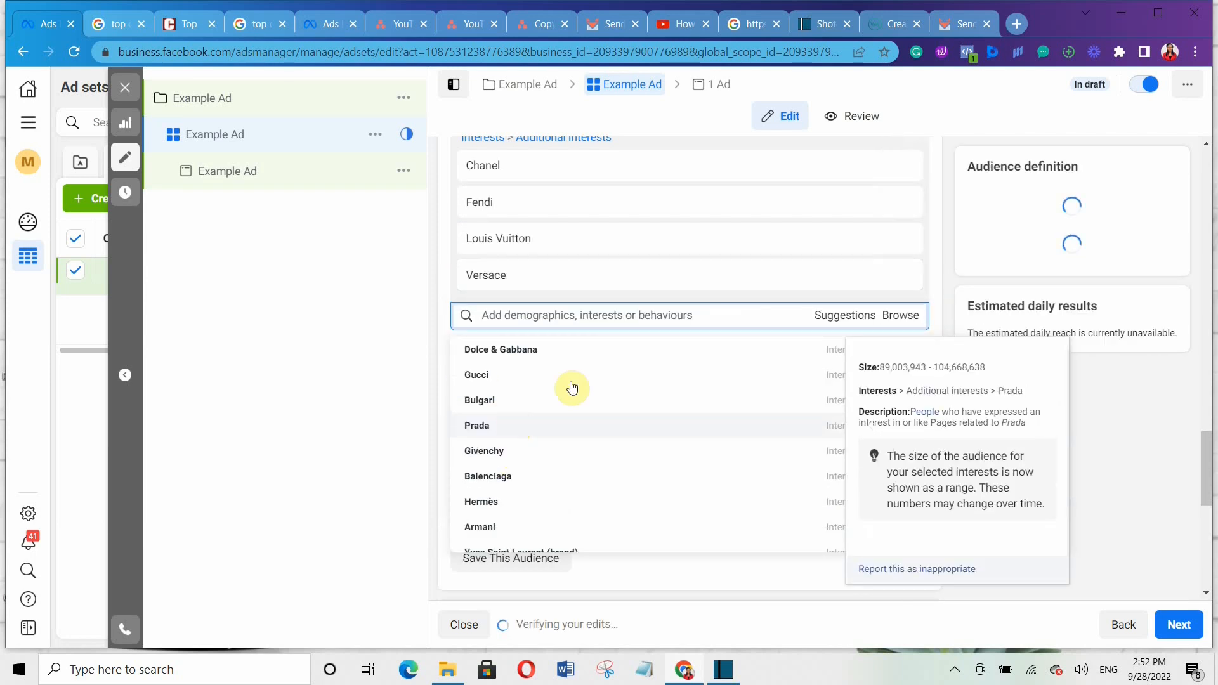
{"action": "left_click", "coordinate": [308, 276]}
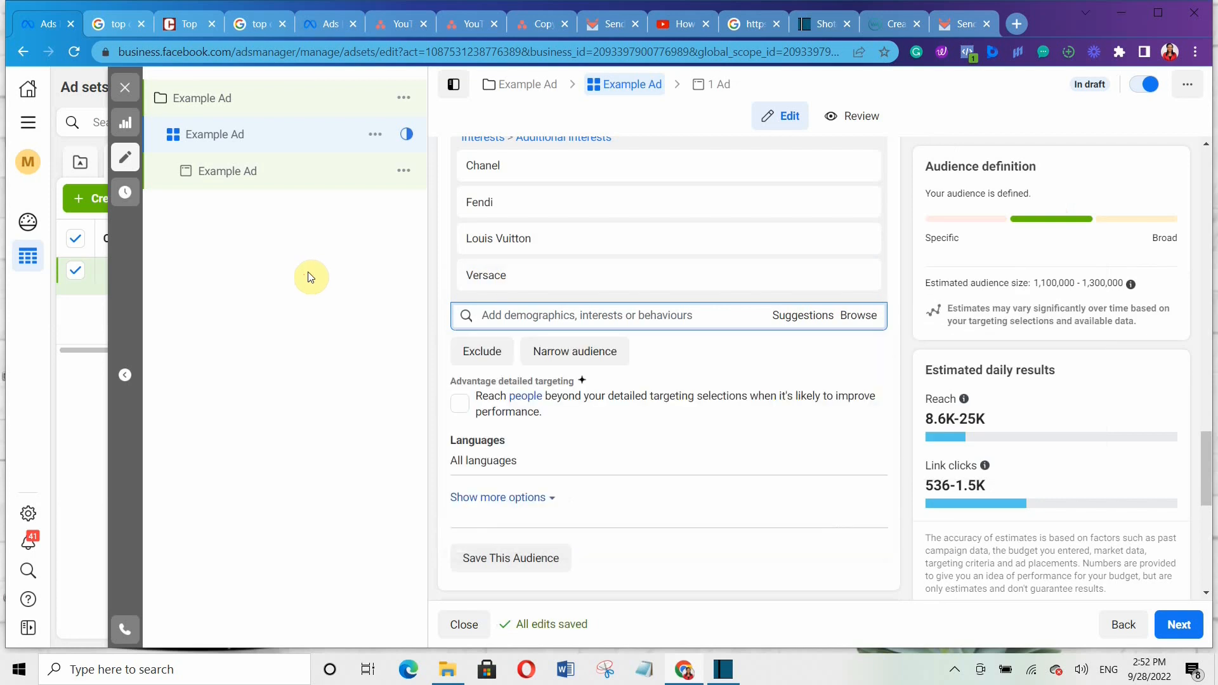
- Browse the detailed targeting interests to Shopping and fashion > Clothing and add the Women's clothing interest
{"action": "left_click", "coordinate": [860, 316]}
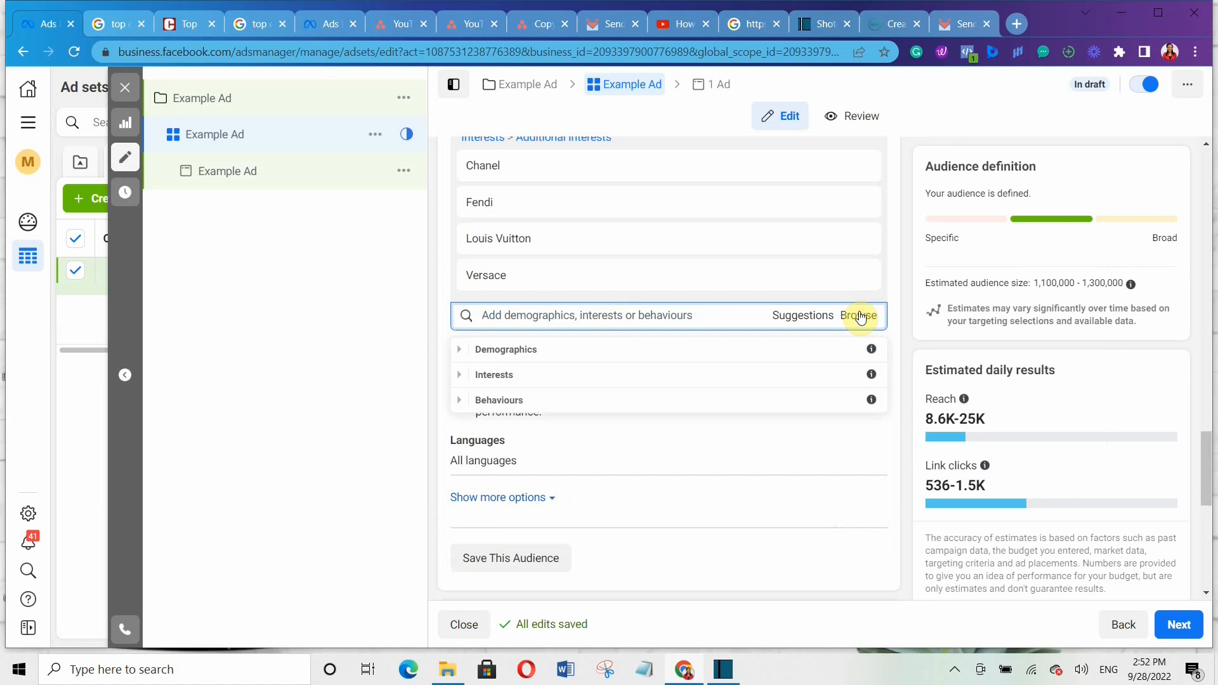
{"action": "left_click", "coordinate": [492, 380]}
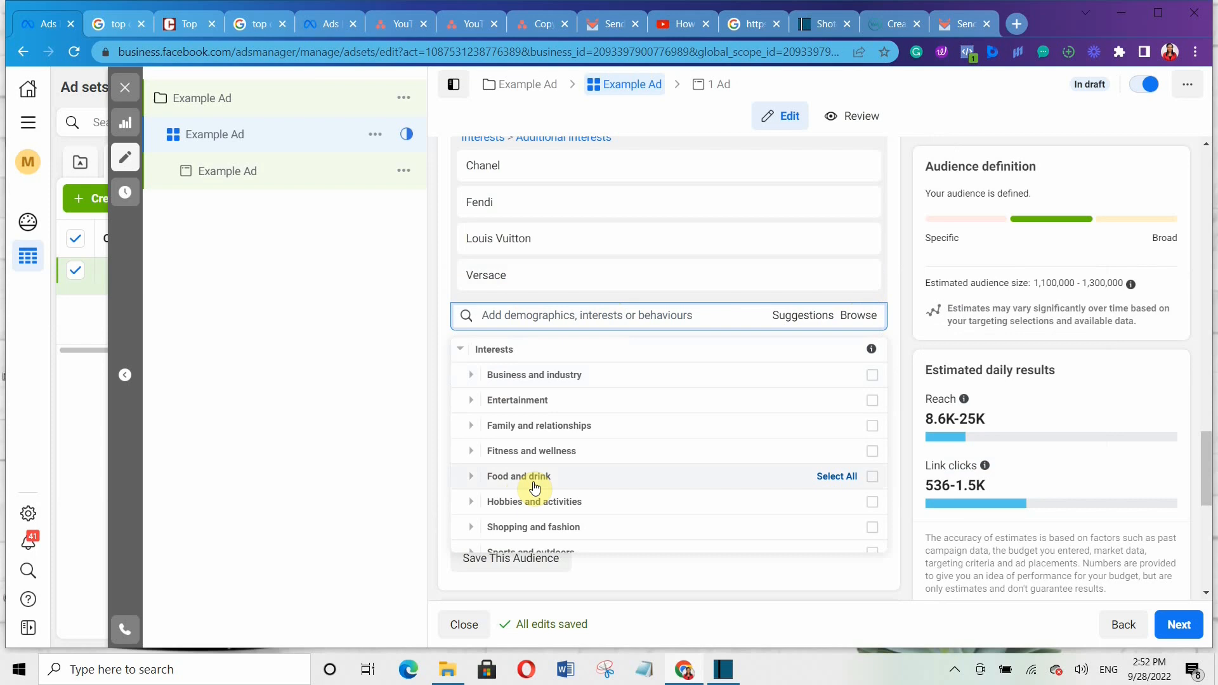
{"action": "left_click", "coordinate": [511, 527]}
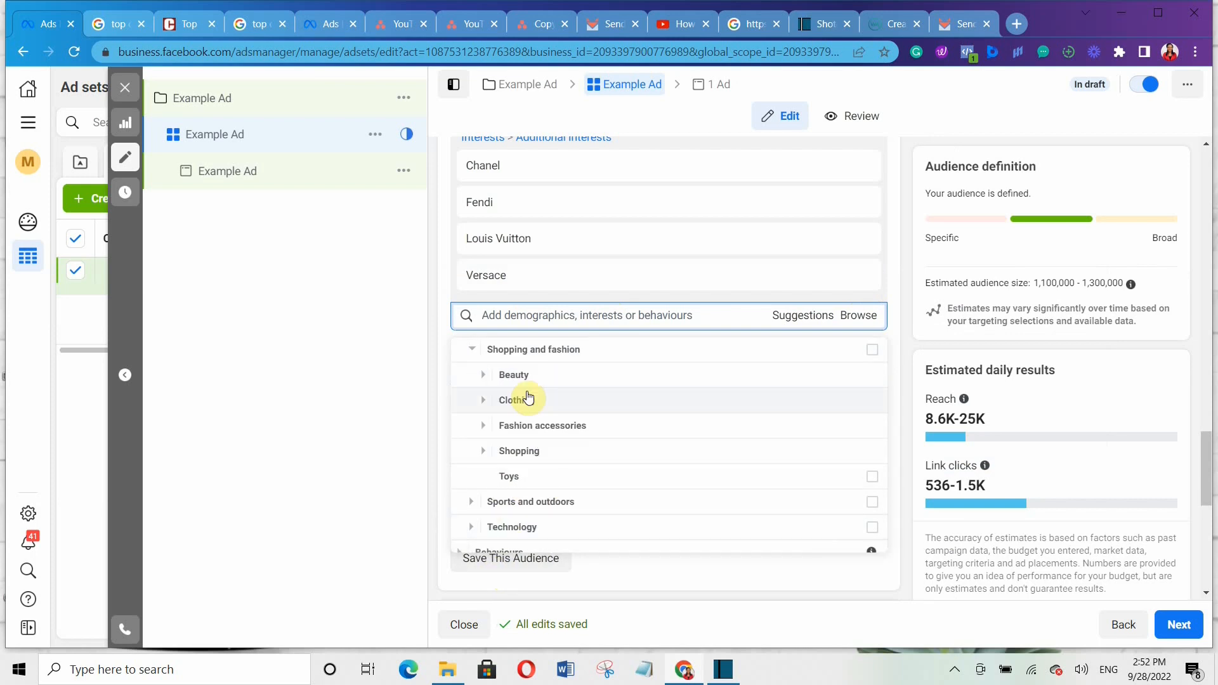
{"action": "left_click", "coordinate": [484, 402]}
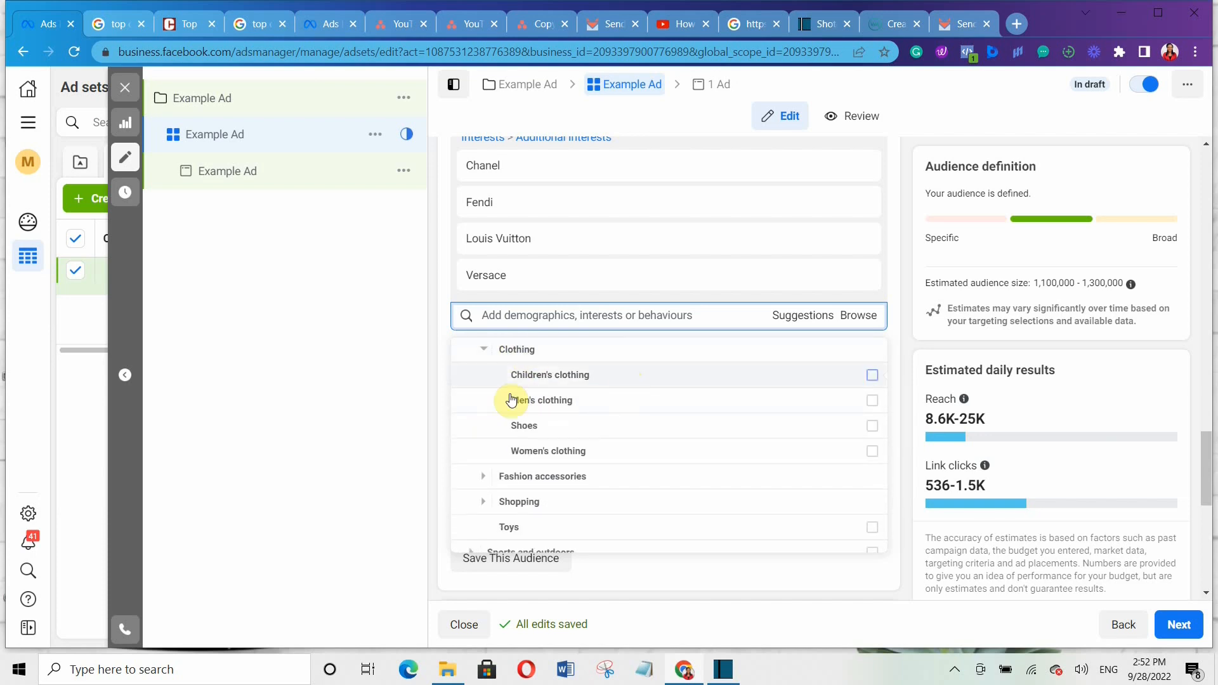
{"action": "mouse_move", "coordinate": [521, 406]}
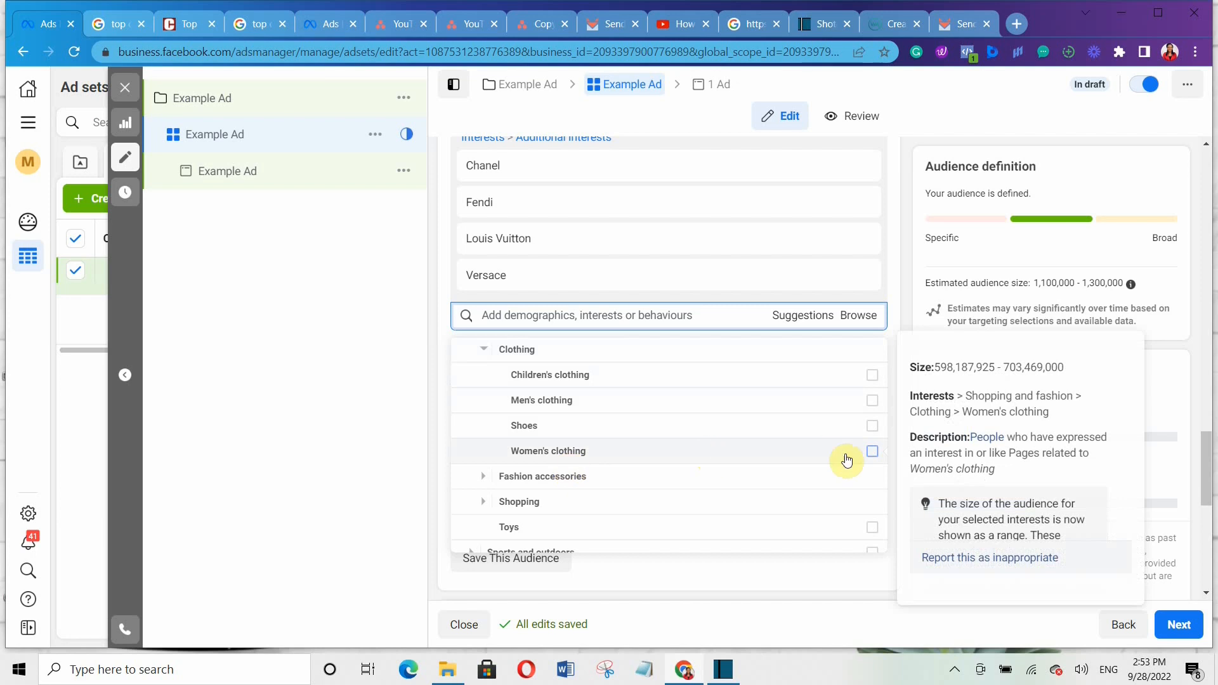
{"action": "left_click", "coordinate": [873, 453]}
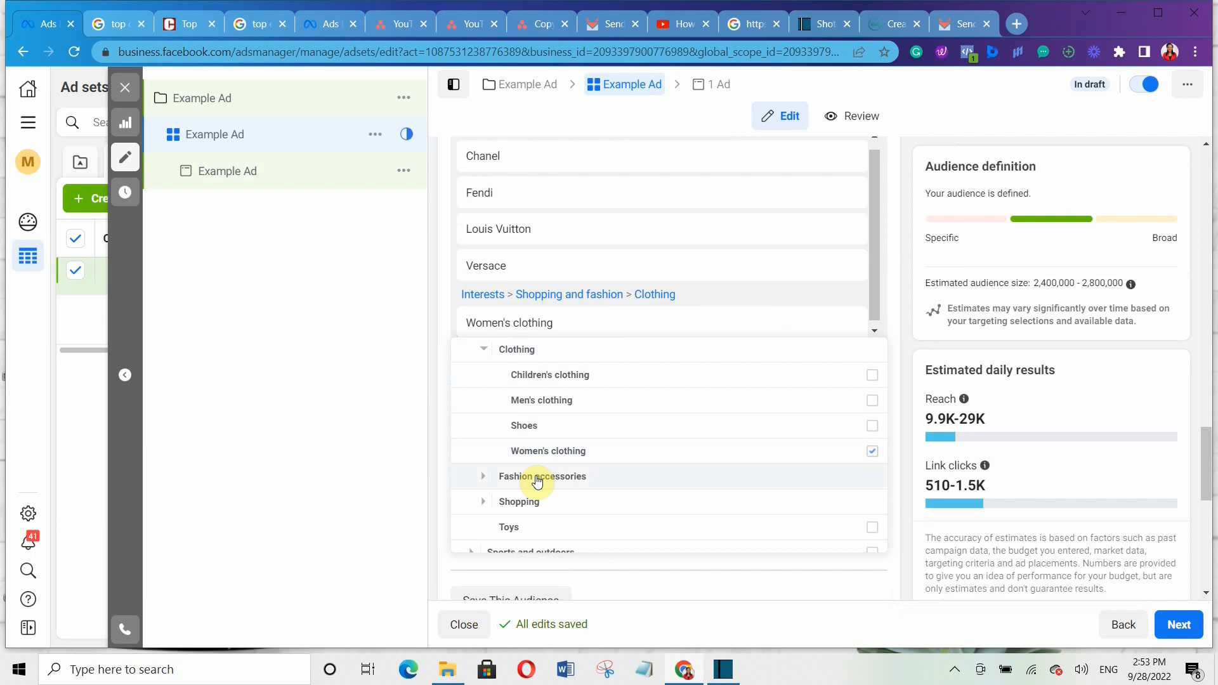
- Add the Handbags and Jewellery interests from Fashion accessories and close the browse list
{"action": "left_click", "coordinate": [538, 477]}
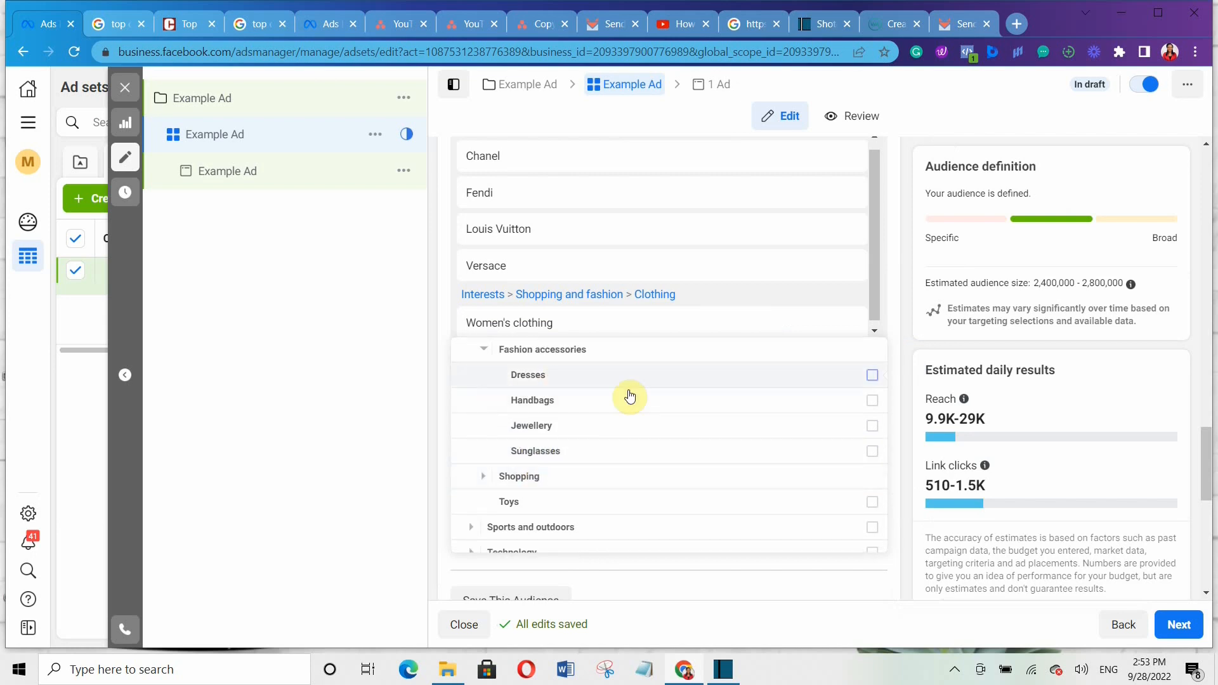
{"action": "left_click", "coordinate": [872, 401]}
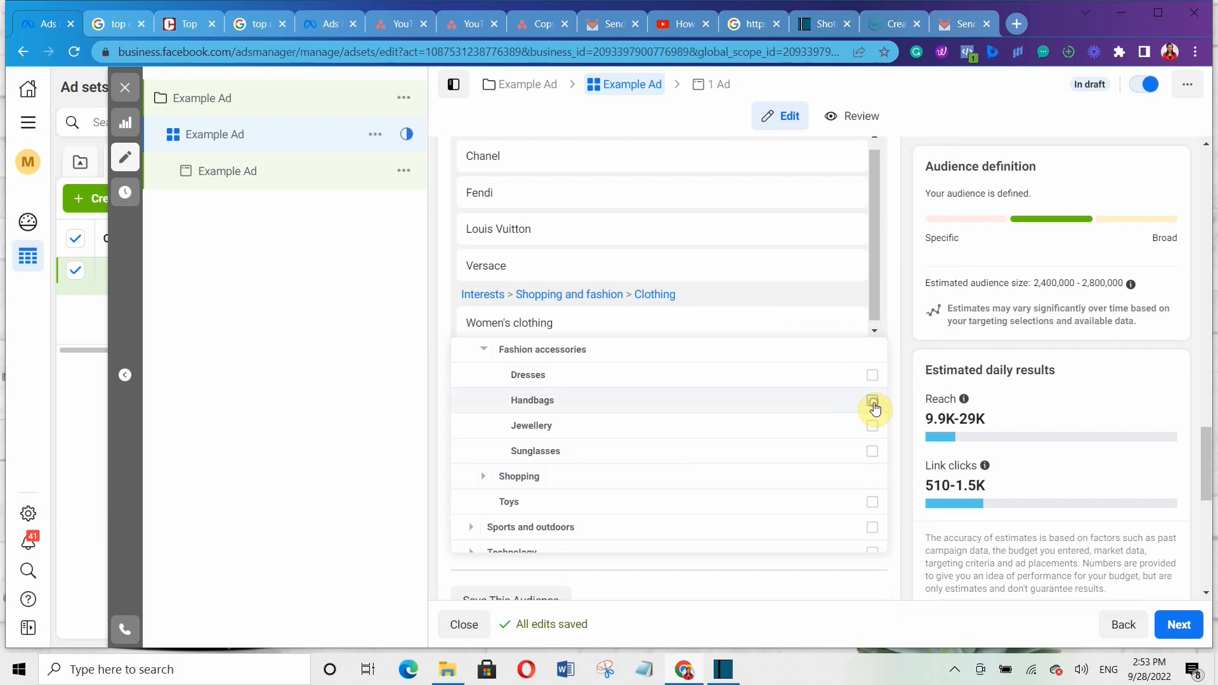
{"action": "left_click", "coordinate": [871, 425]}
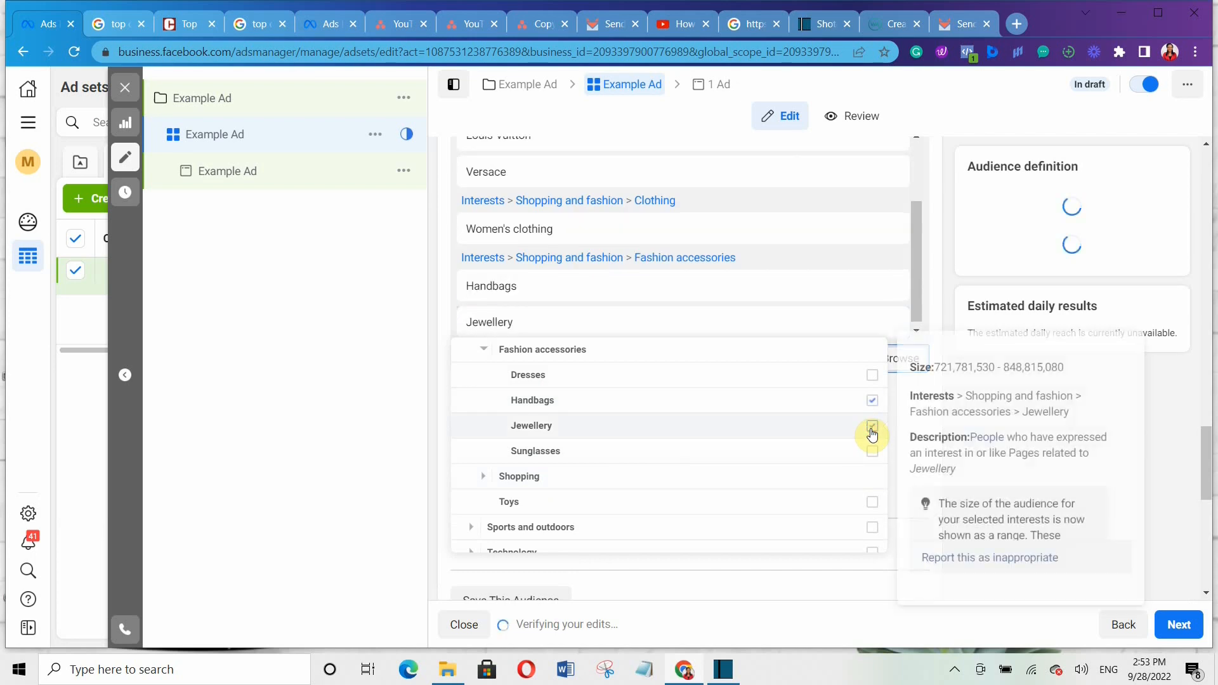
{"action": "left_click", "coordinate": [326, 390]}
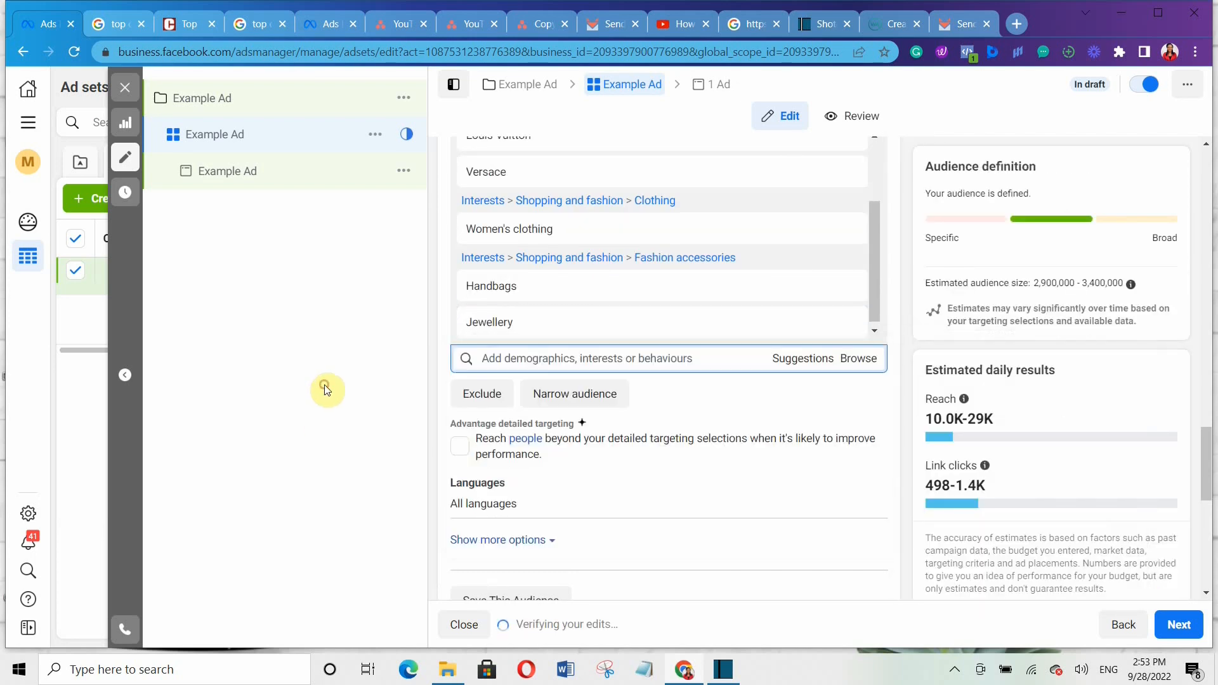
- Review the selected detailed targeting interests together with the location, age and gender settings of the audience
{"action": "left_click", "coordinate": [1206, 145]}
{"action": "left_click", "coordinate": [1206, 145]}
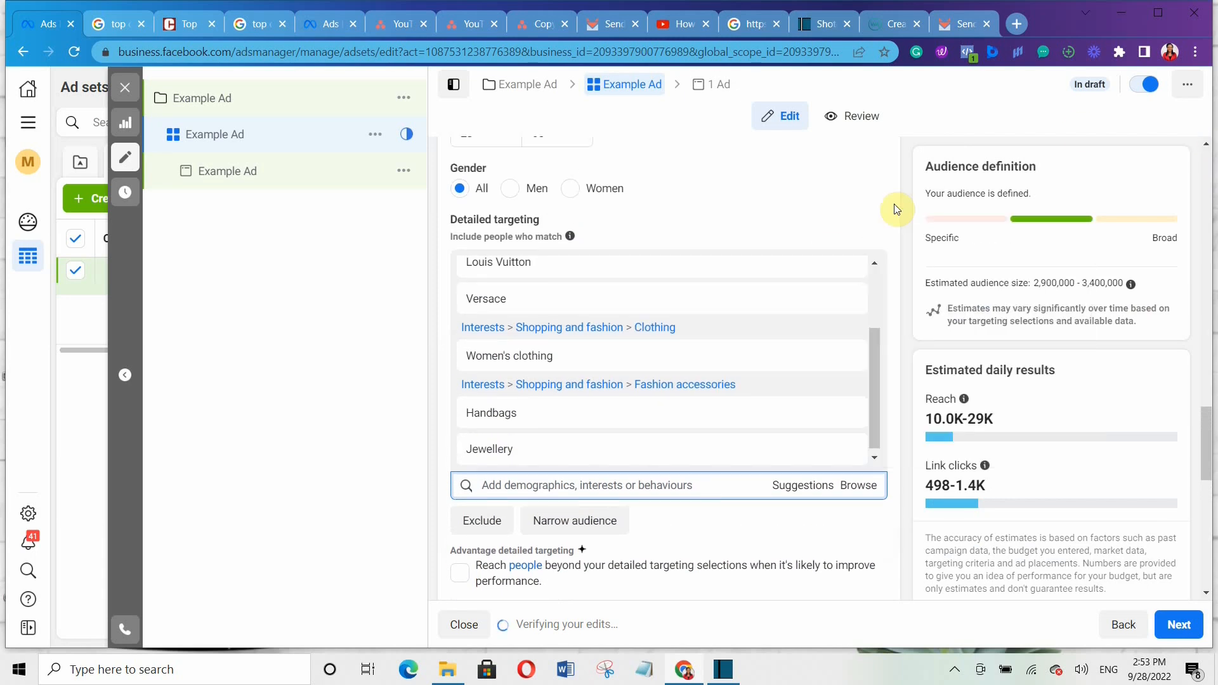
{"action": "left_click", "coordinate": [875, 264]}
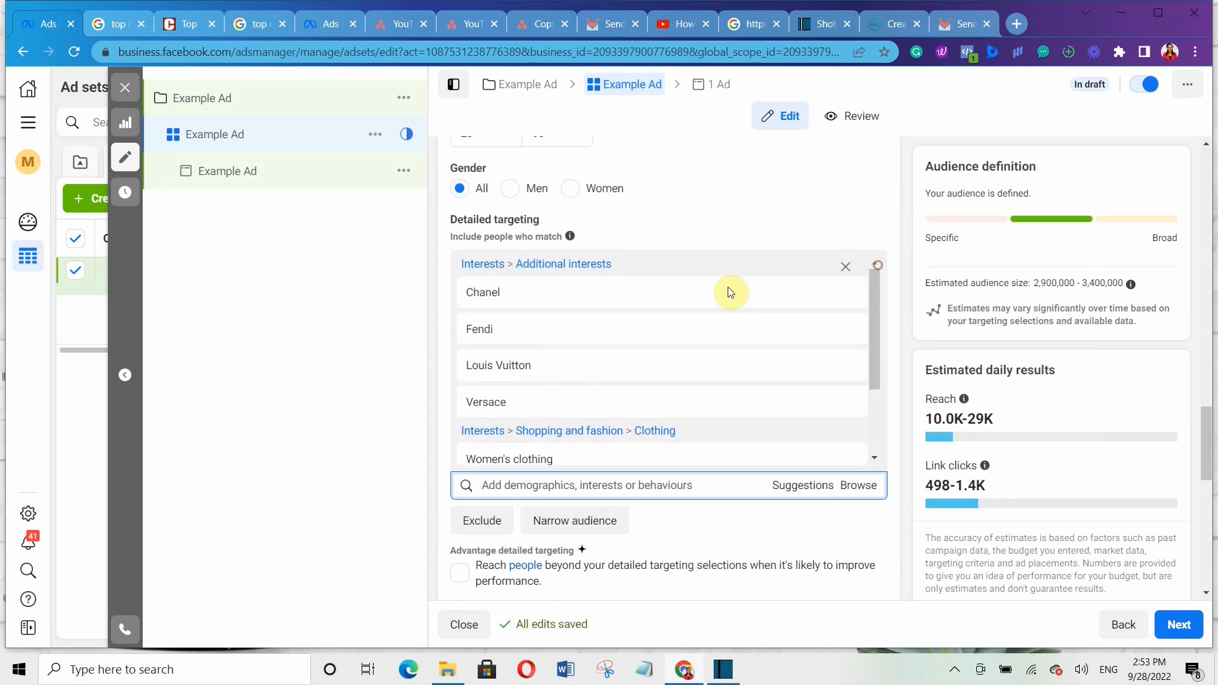
{"action": "mouse_move", "coordinate": [699, 334]}
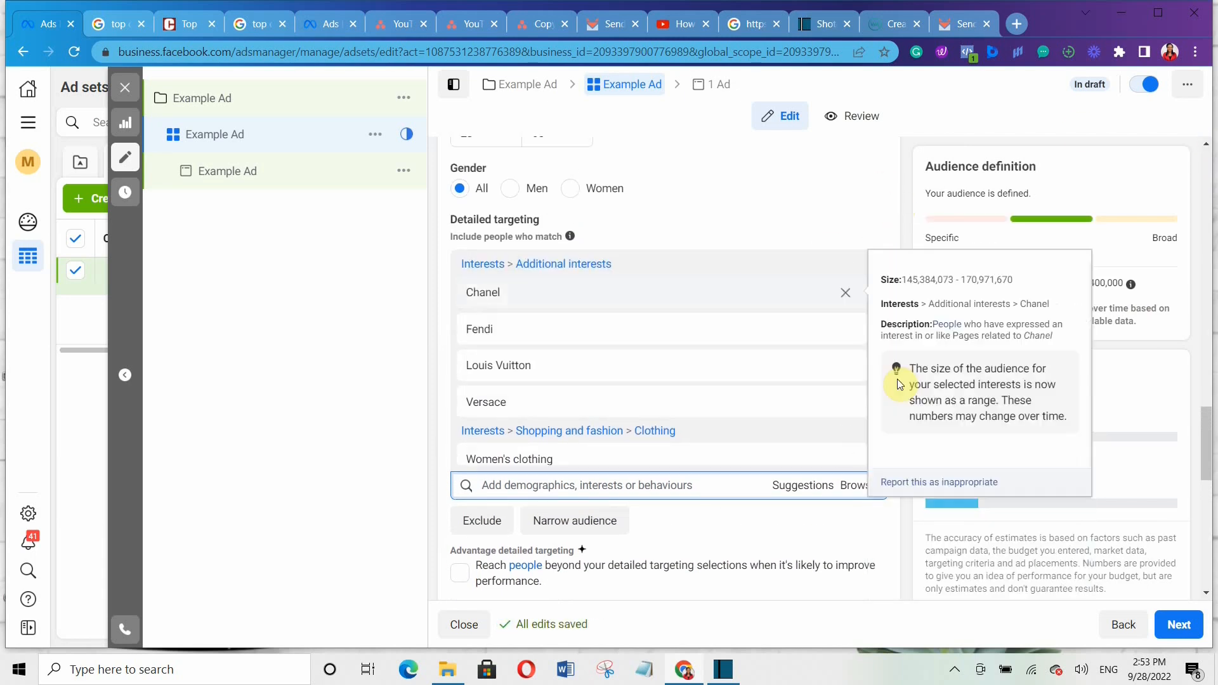
{"action": "left_click", "coordinate": [874, 463]}
{"action": "left_click", "coordinate": [873, 463]}
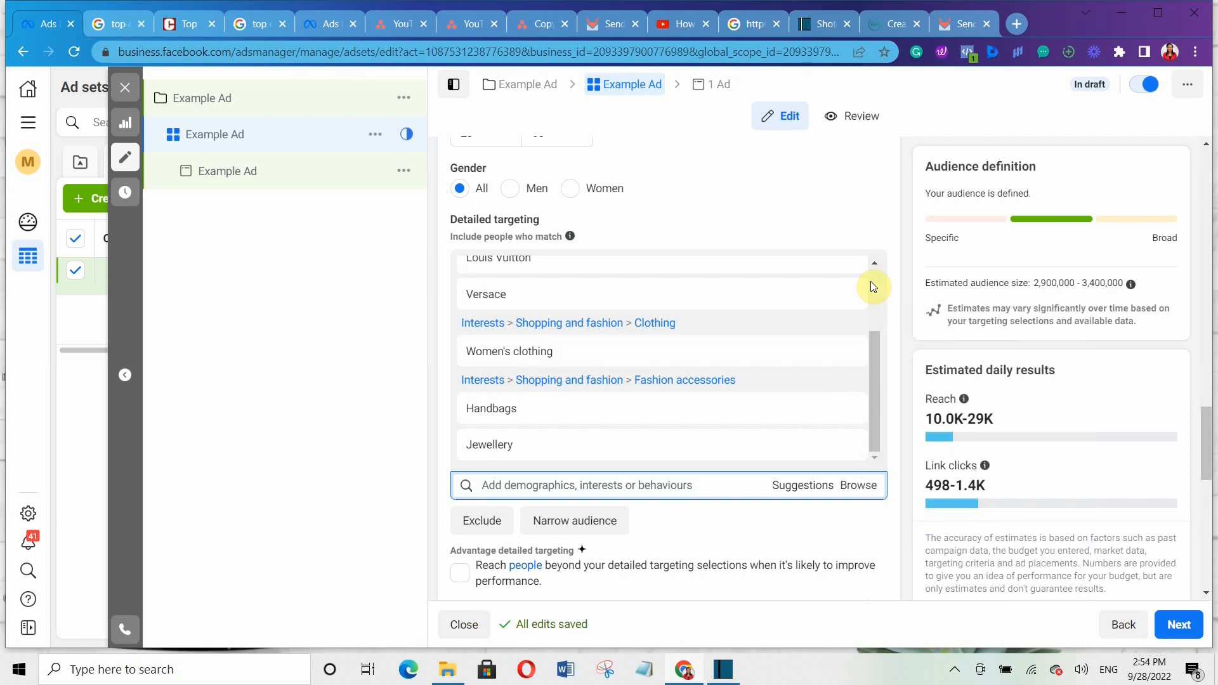
{"action": "scroll", "coordinate": [870, 281], "scroll_direction": "up", "scroll_amount": 2}
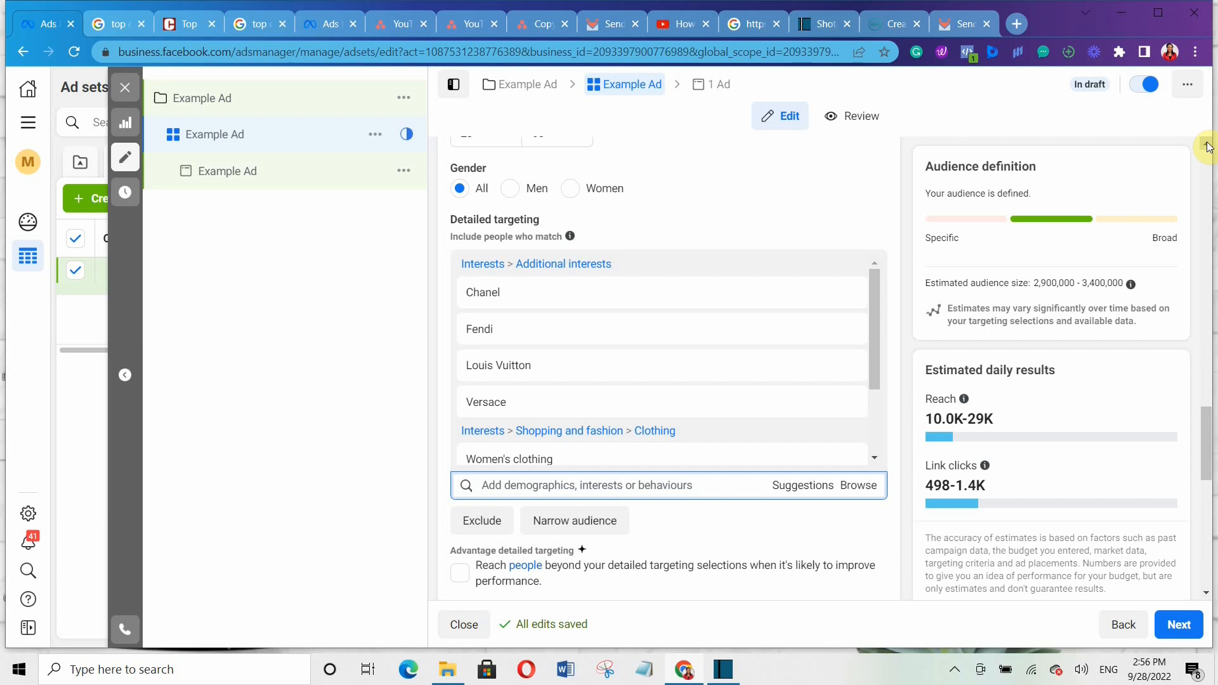
{"action": "scroll", "coordinate": [1207, 147], "scroll_direction": "up", "scroll_amount": 3}
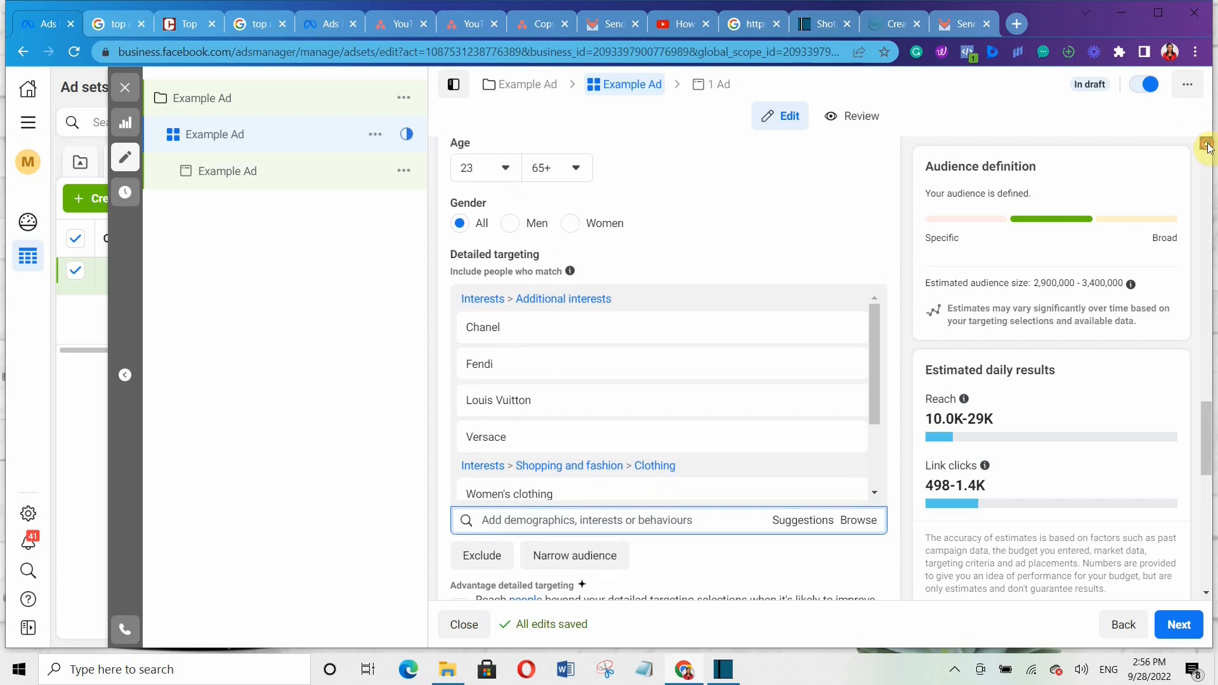
{"action": "left_click", "coordinate": [1207, 147]}
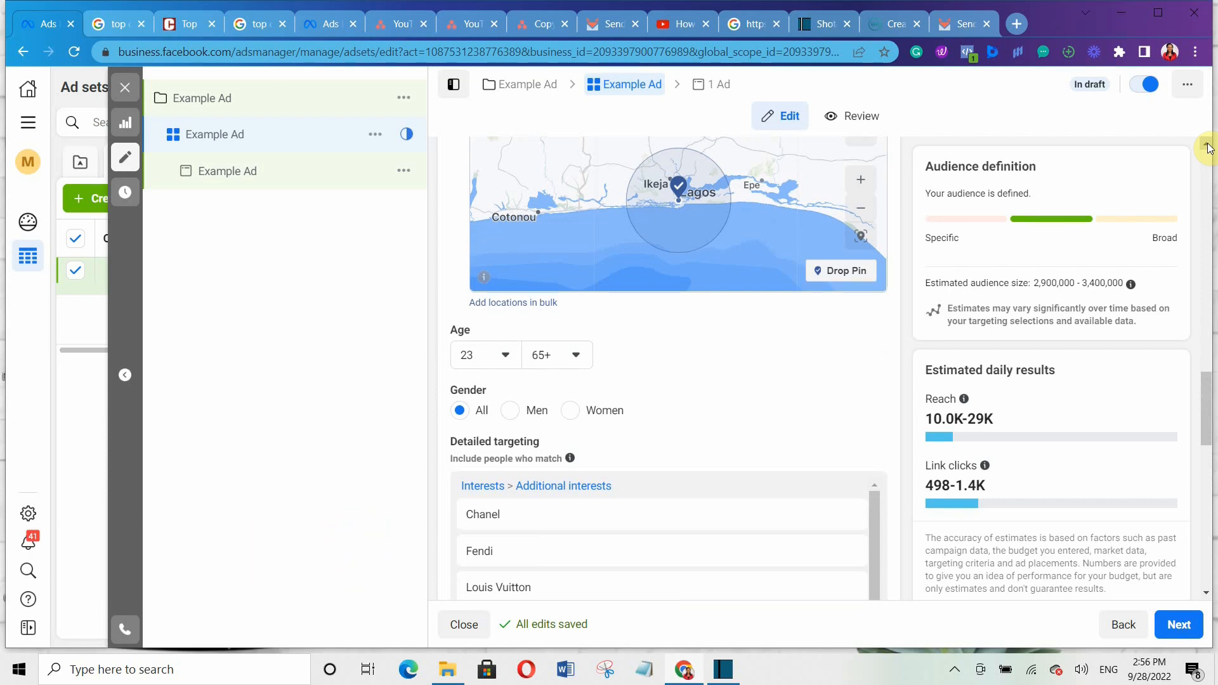
{"action": "scroll", "coordinate": [1204, 598], "scroll_direction": "down", "scroll_amount": 2}
{"action": "scroll", "coordinate": [1204, 598], "scroll_direction": "down", "scroll_amount": 3}
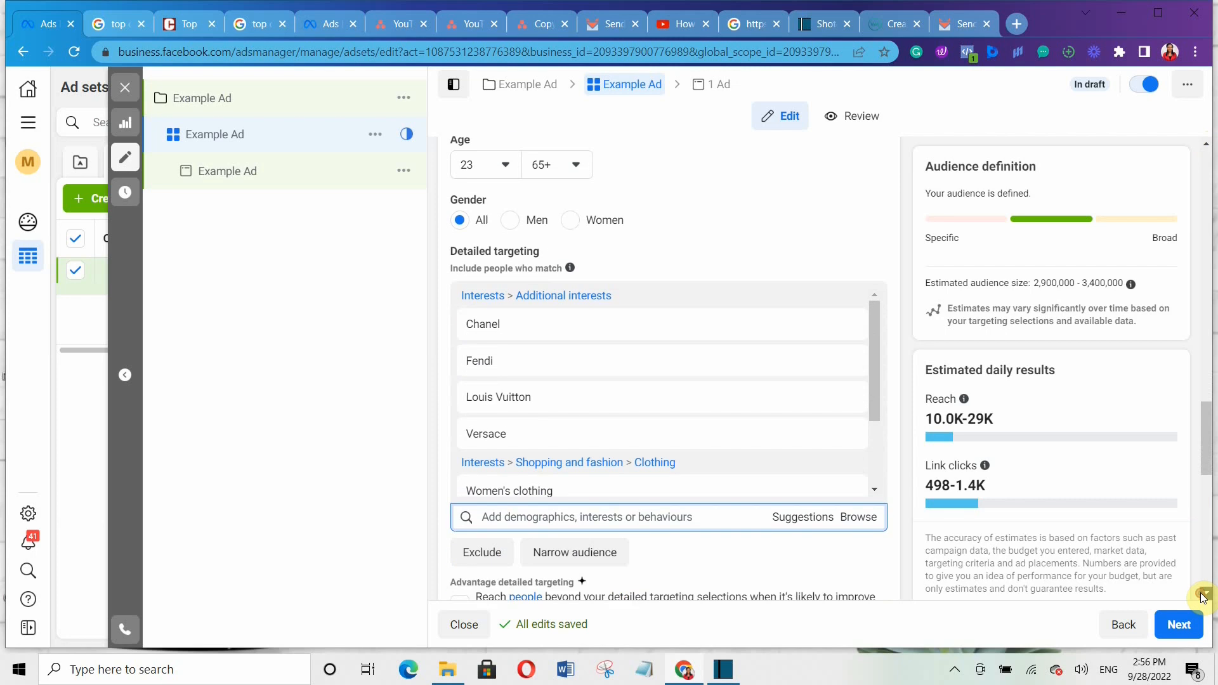
{"action": "left_click", "coordinate": [1204, 598]}
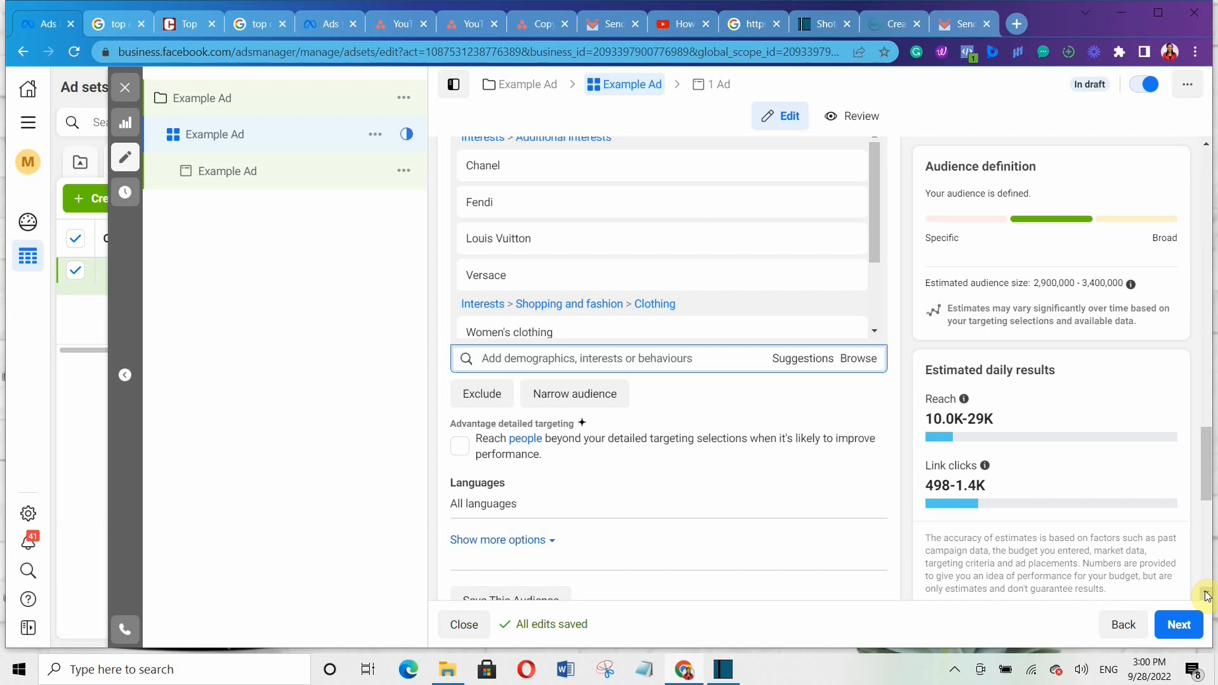
- View the options for creating a new Custom or Lookalike Audience, dismiss them, and return to the age and gender settings
{"action": "scroll", "coordinate": [818, 432], "scroll_direction": "up", "scroll_amount": 5}
{"action": "left_click", "coordinate": [855, 271]}
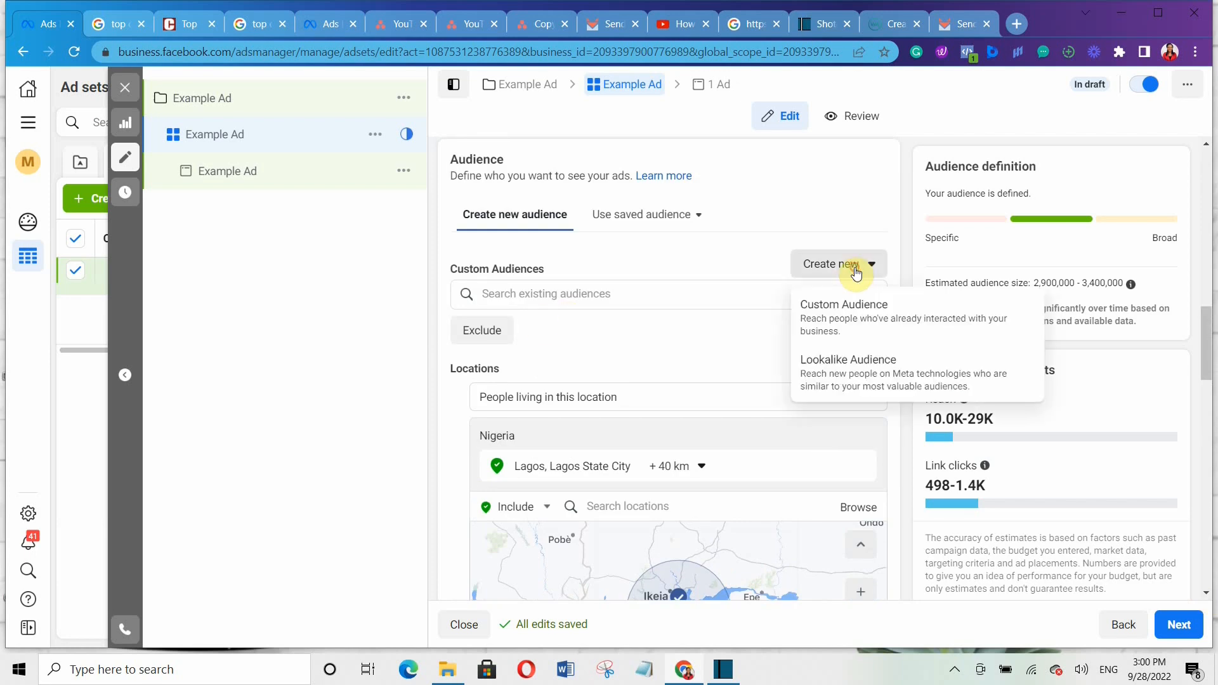
{"action": "left_click", "coordinate": [353, 326]}
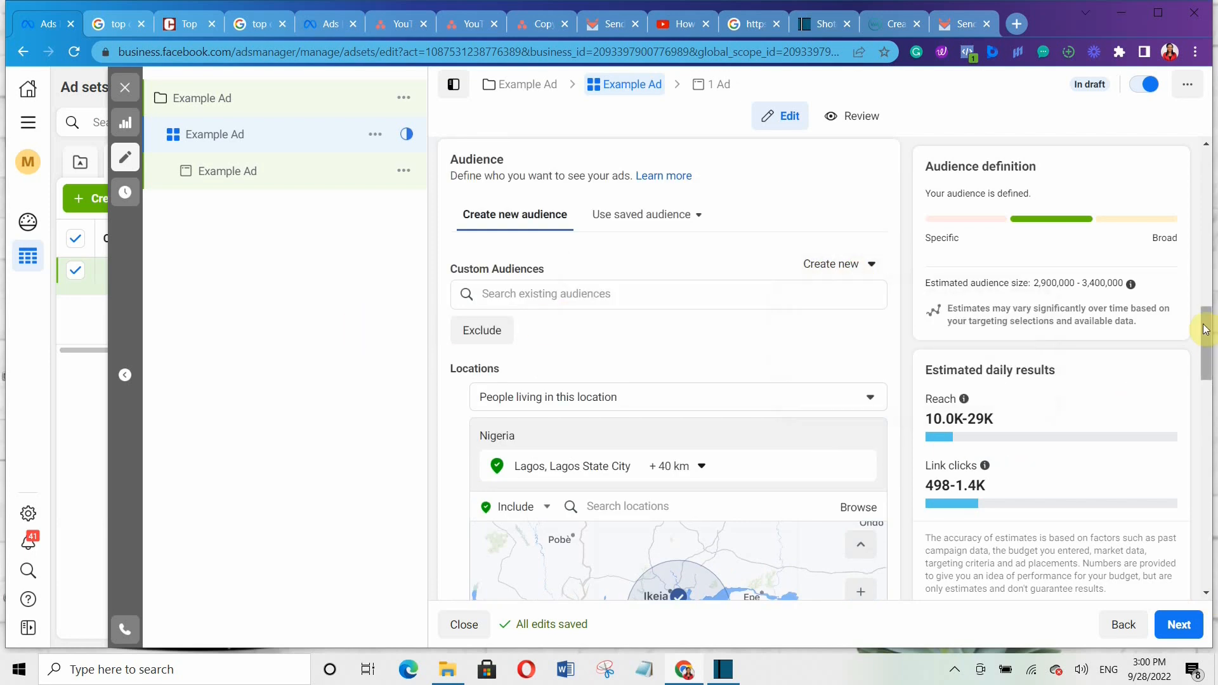
{"action": "left_click_drag", "start_coordinate": [1205, 329], "coordinate": [1208, 397]}
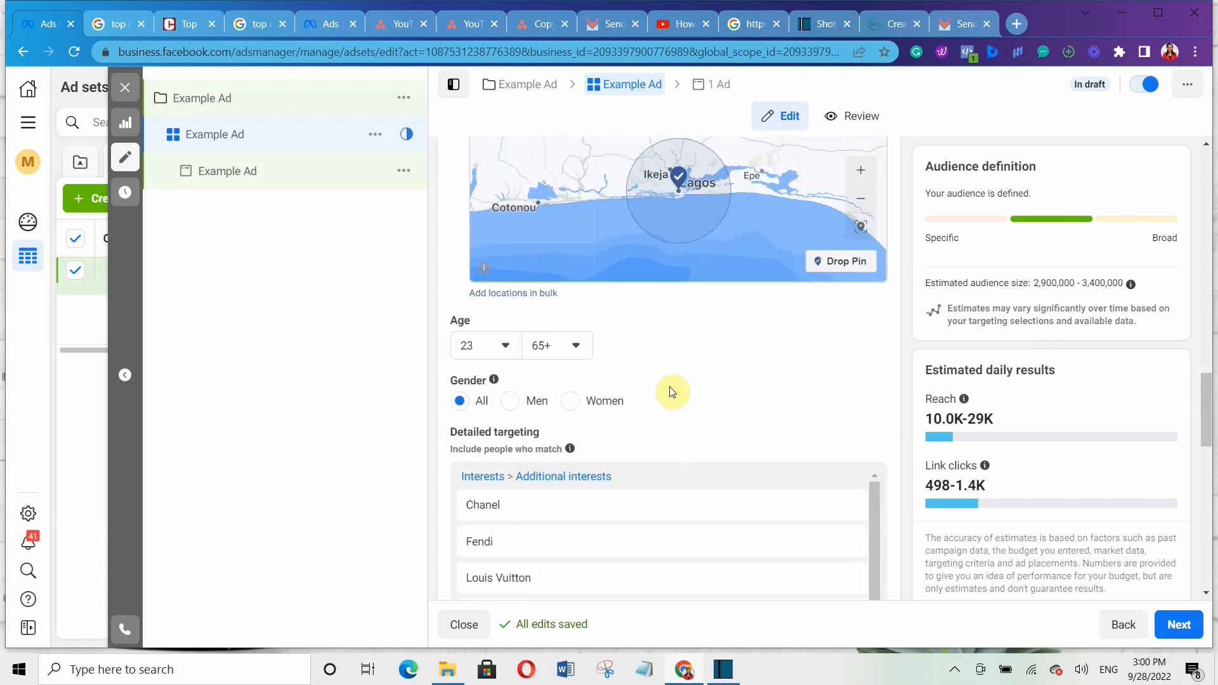